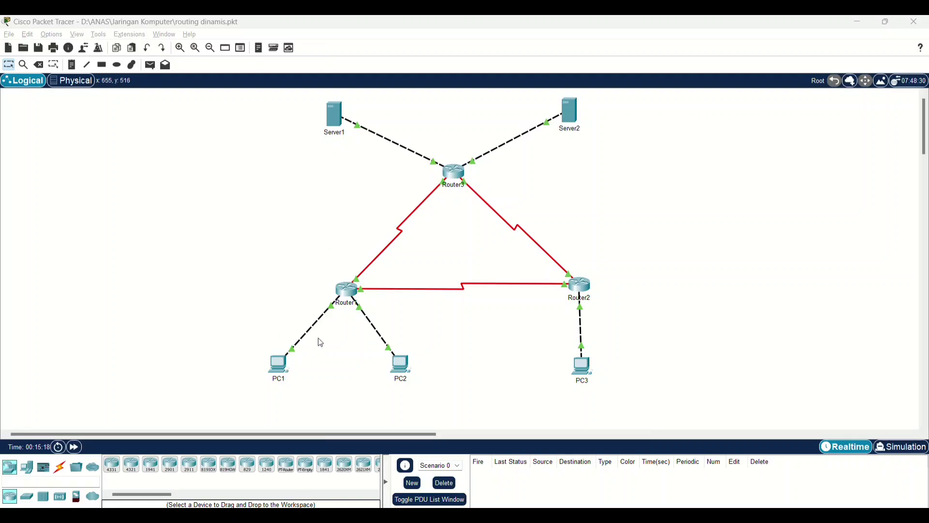
# Review Router1's static routes and its RIP network list.
pyautogui.click(350, 293)
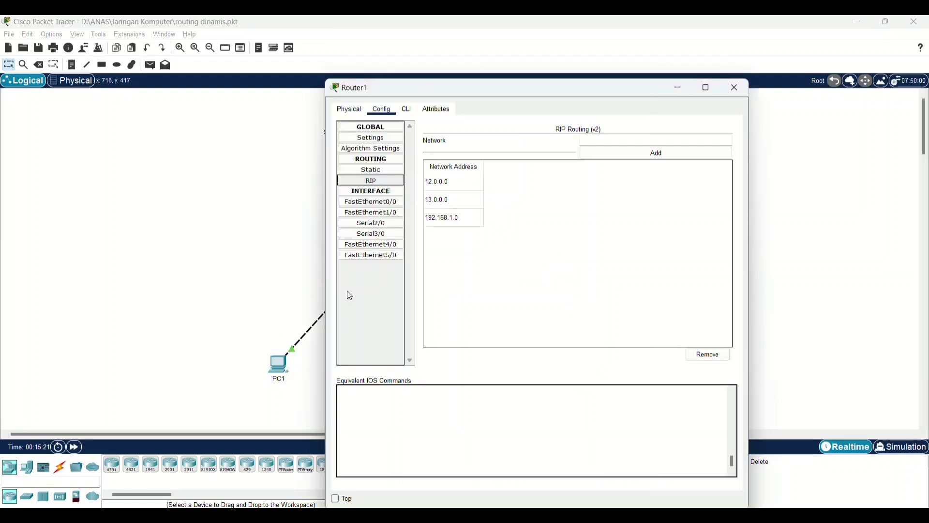
pyautogui.click(380, 170)
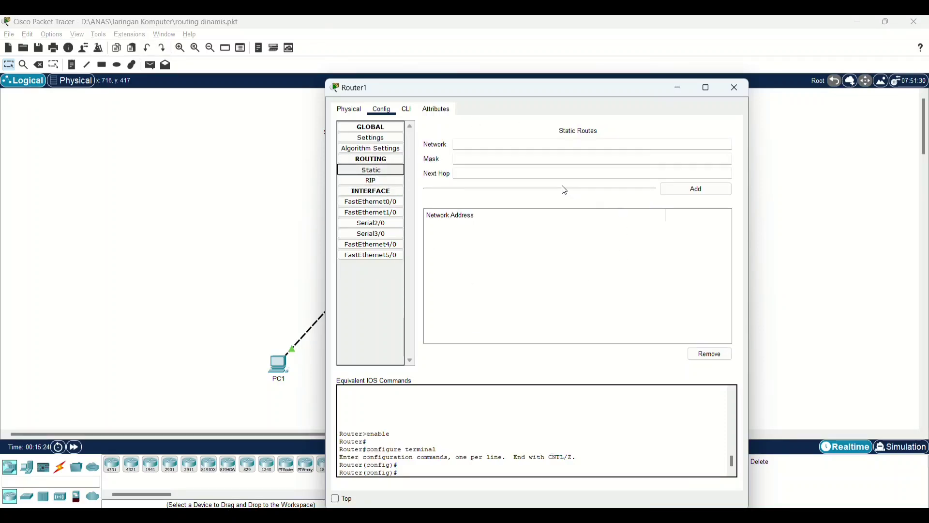
pyautogui.click(380, 183)
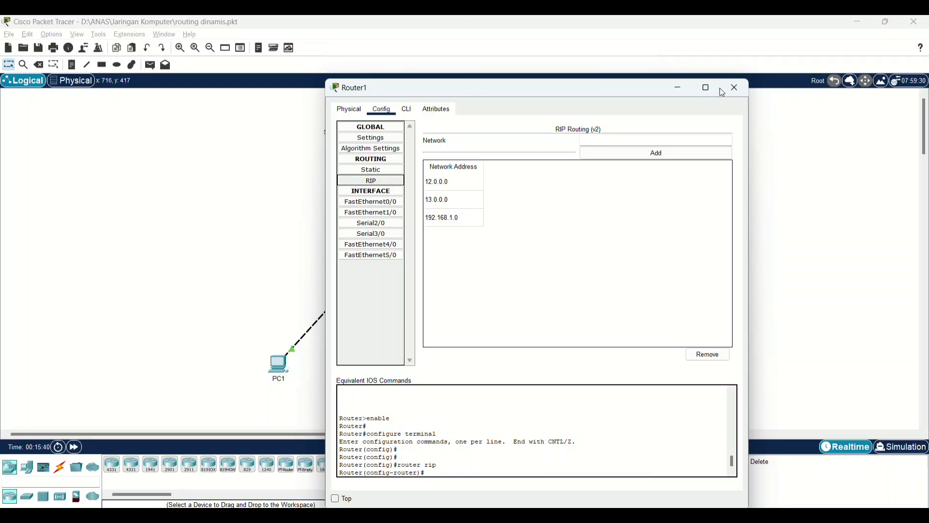
pyautogui.click(732, 87)
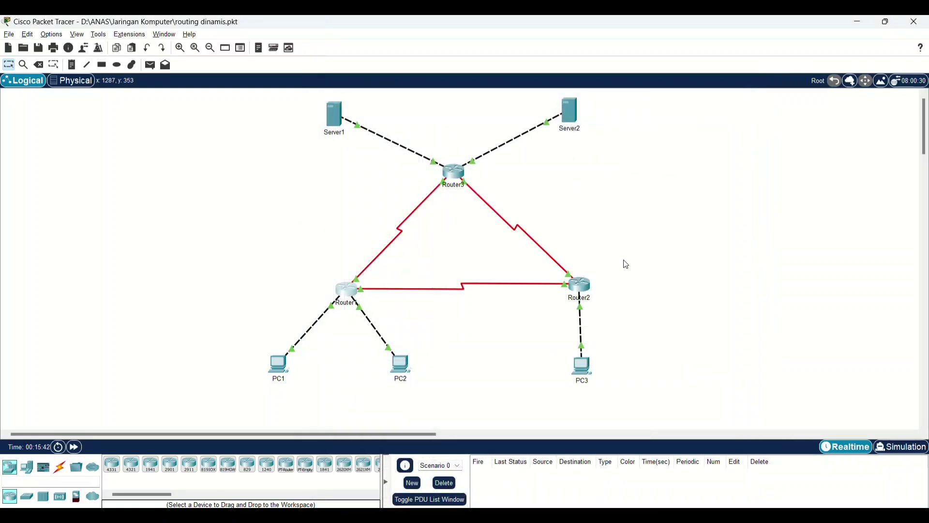
# Review Router2's static routes and its RIP network list.
pyautogui.click(580, 282)
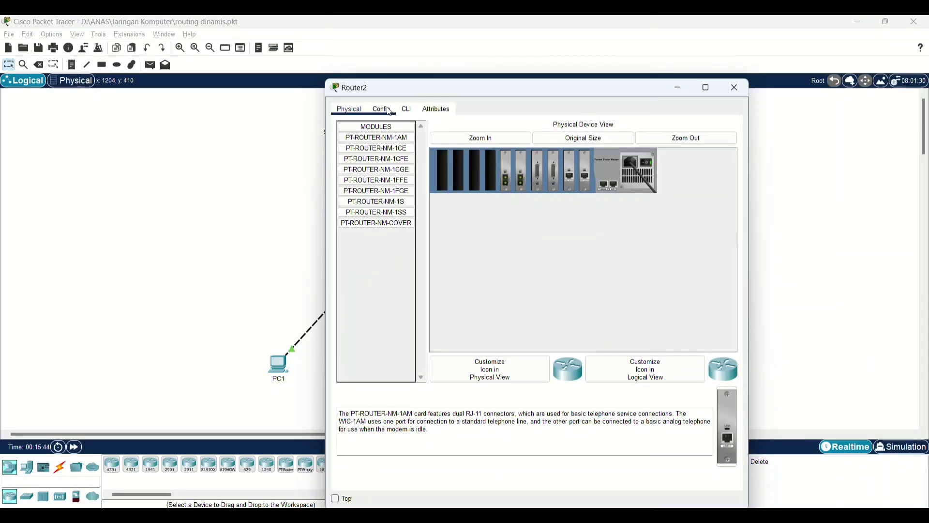
pyautogui.click(387, 112)
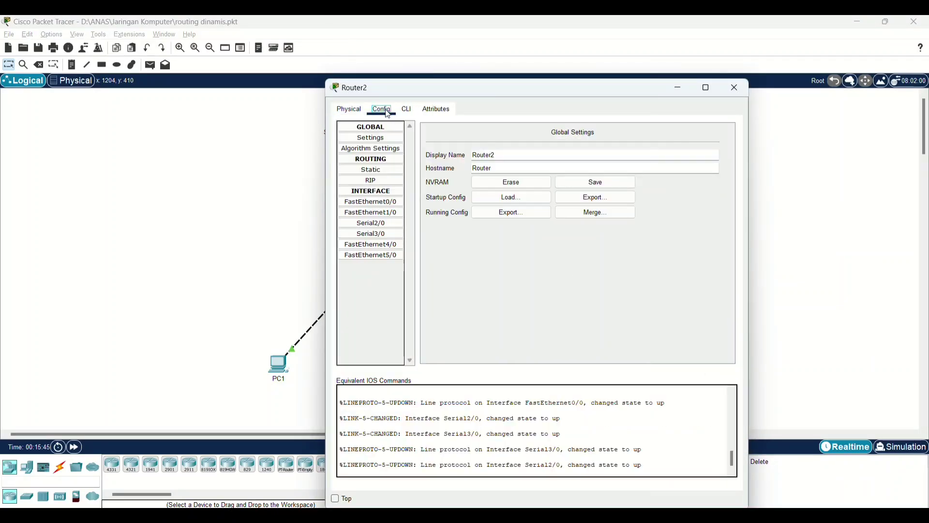
pyautogui.click(381, 171)
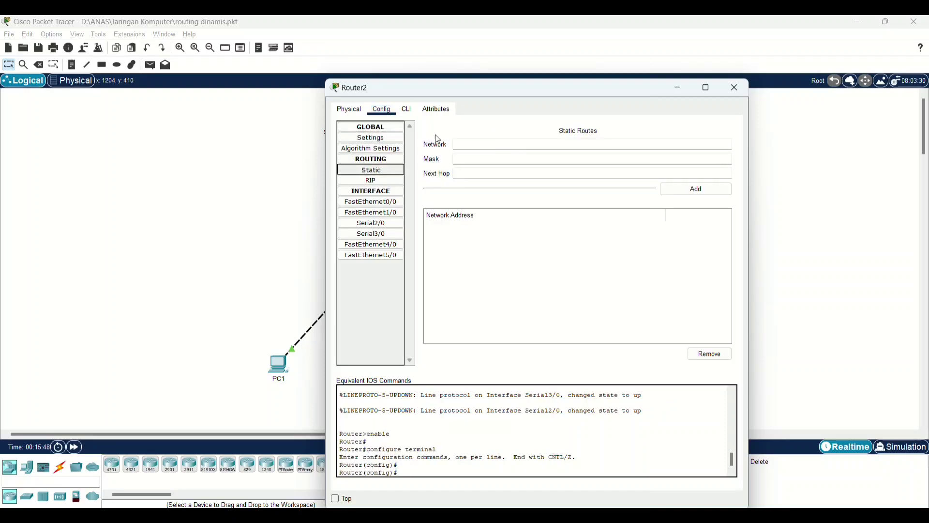
pyautogui.click(377, 181)
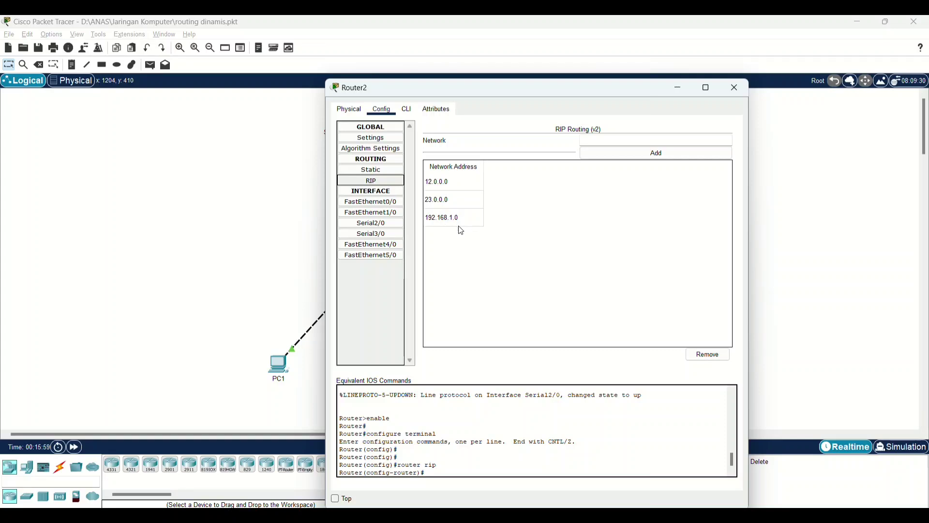
pyautogui.click(735, 89)
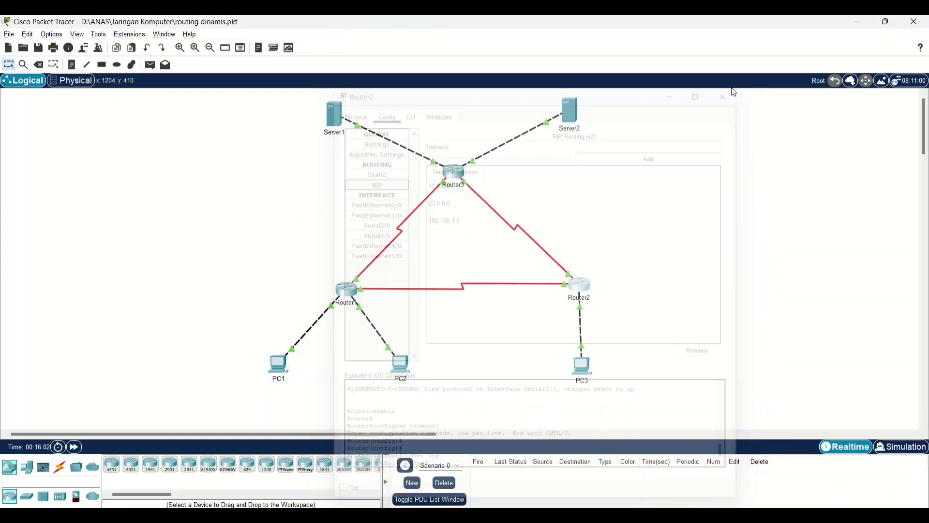
# Review the RIP network list configured on Router3.
pyautogui.click(455, 172)
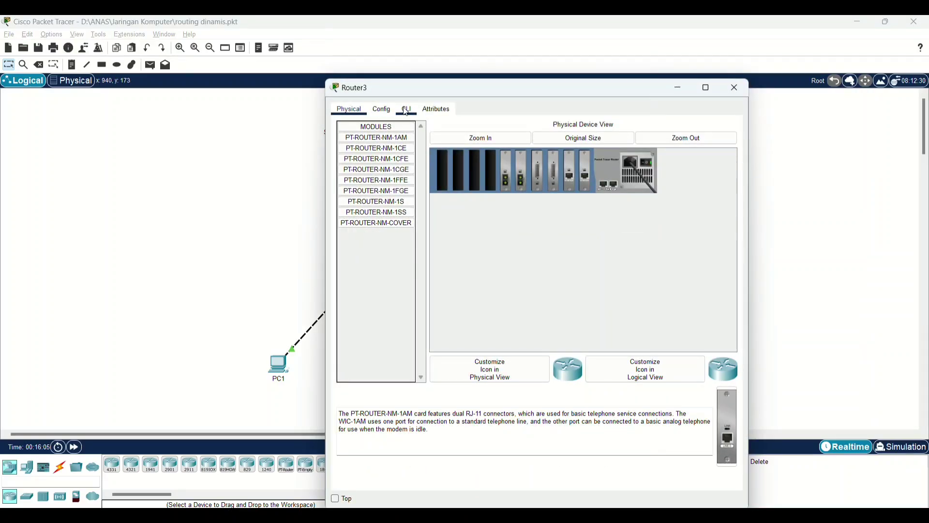
pyautogui.click(387, 113)
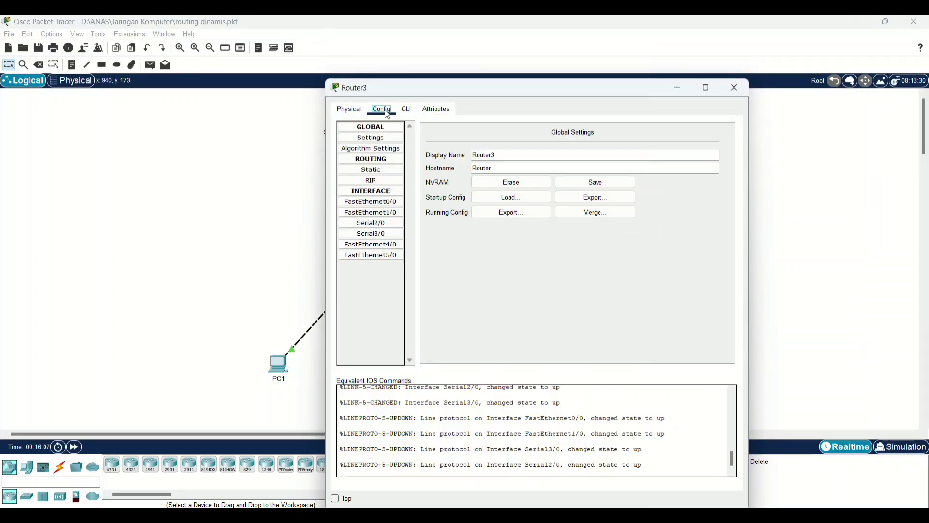
pyautogui.click(373, 181)
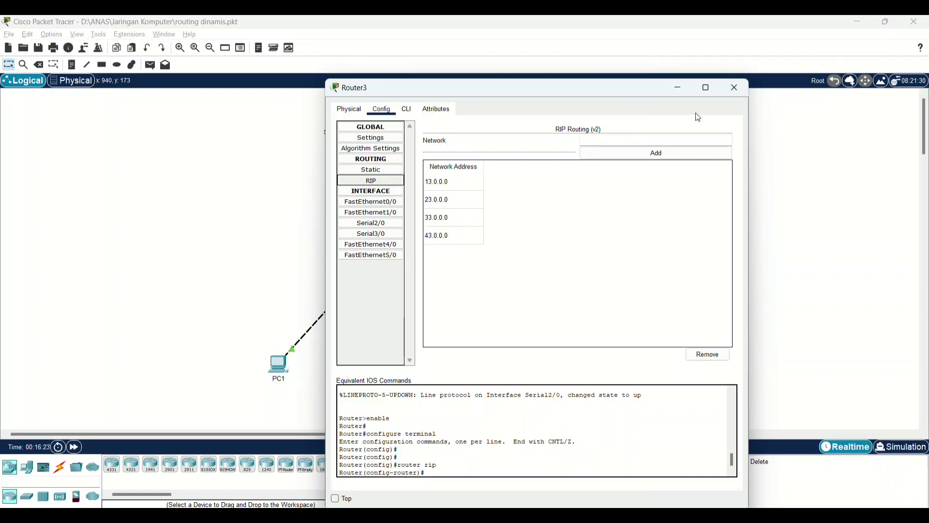
pyautogui.click(739, 87)
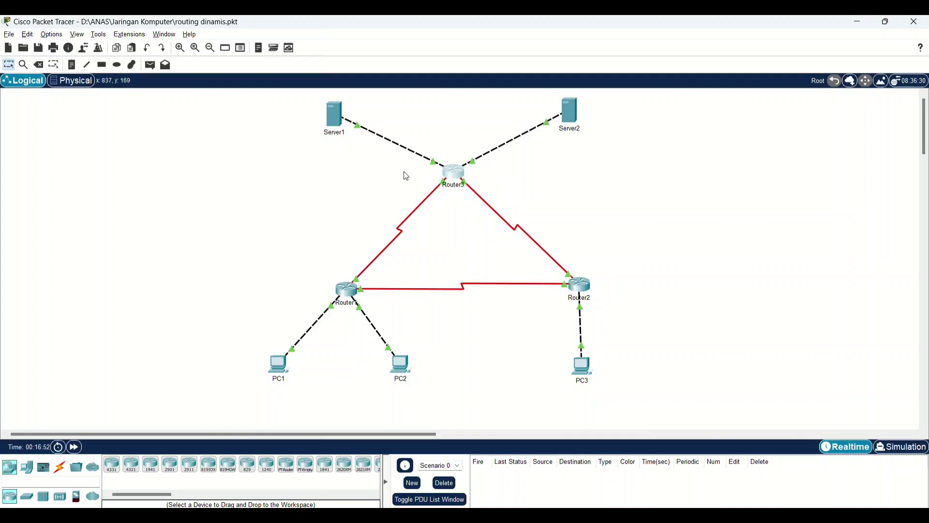
# Run "no auto summary" and "version 2" in Router1's RIP command-line configuration, and close its window.
pyautogui.click(349, 299)
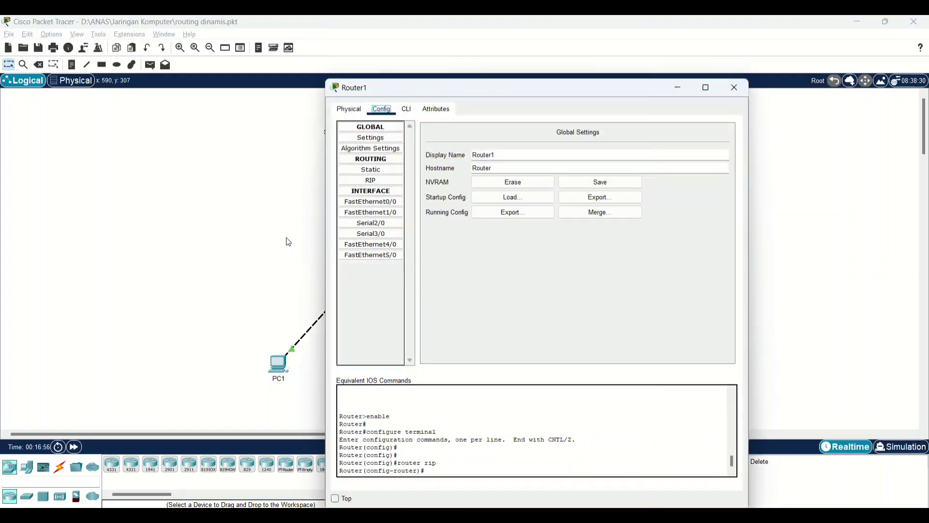
pyautogui.click(406, 109)
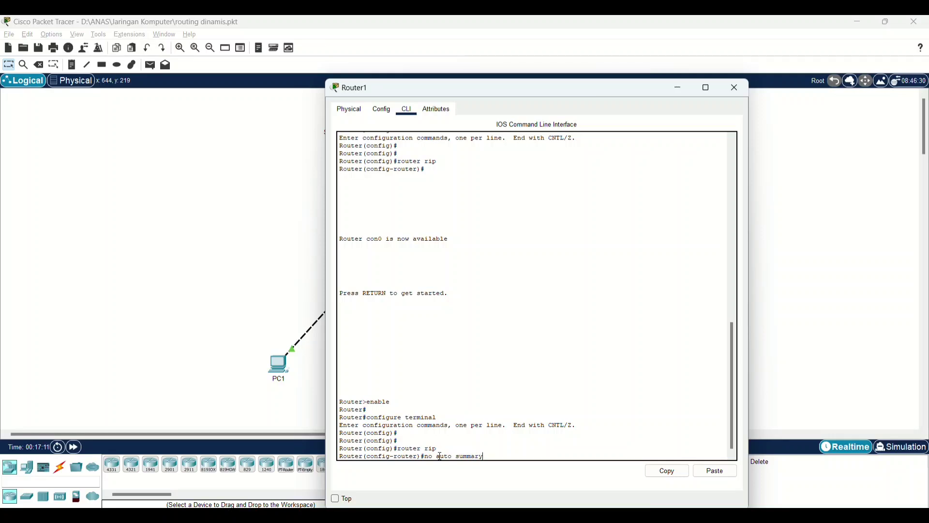
pyautogui.press('Return')
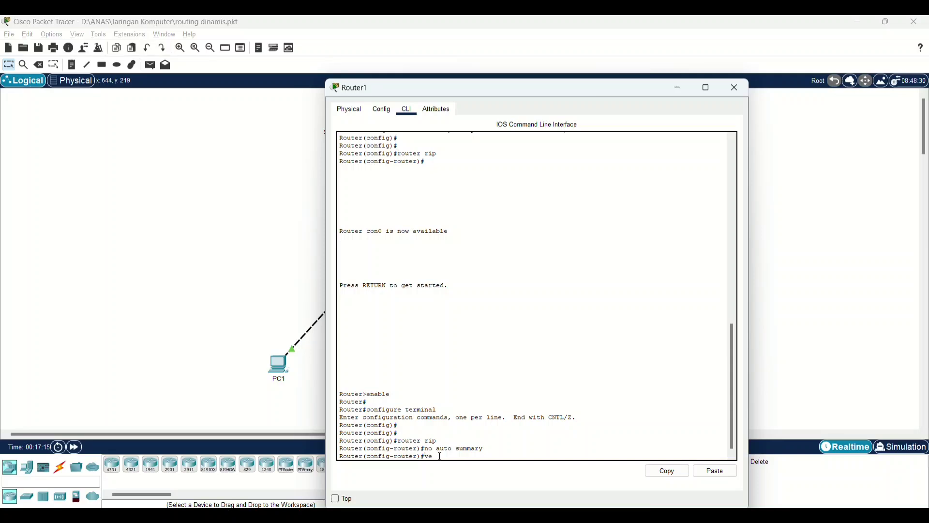
pyautogui.write('version 2')
pyautogui.press('Return')
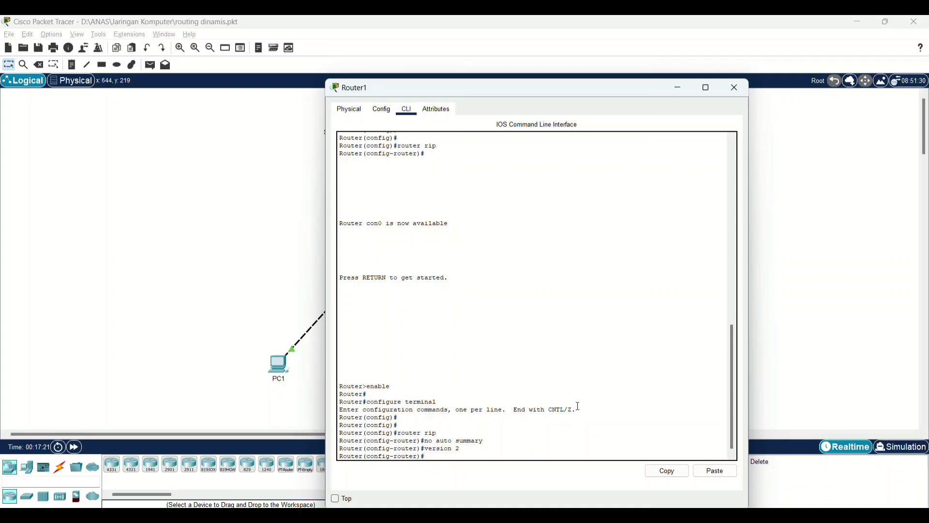
pyautogui.click(737, 88)
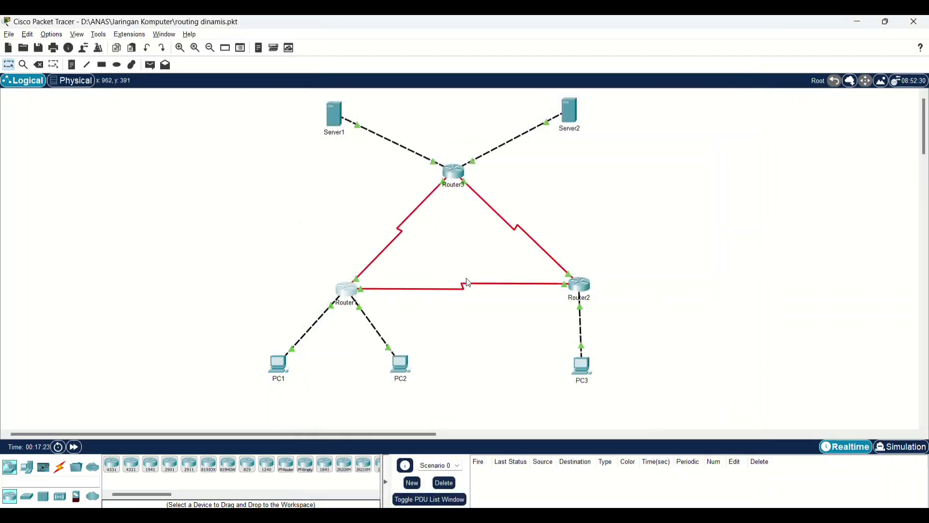
# Run "no auto summary" and "version 2" in Router2's RIP command-line configuration, and close its window.
pyautogui.click(580, 285)
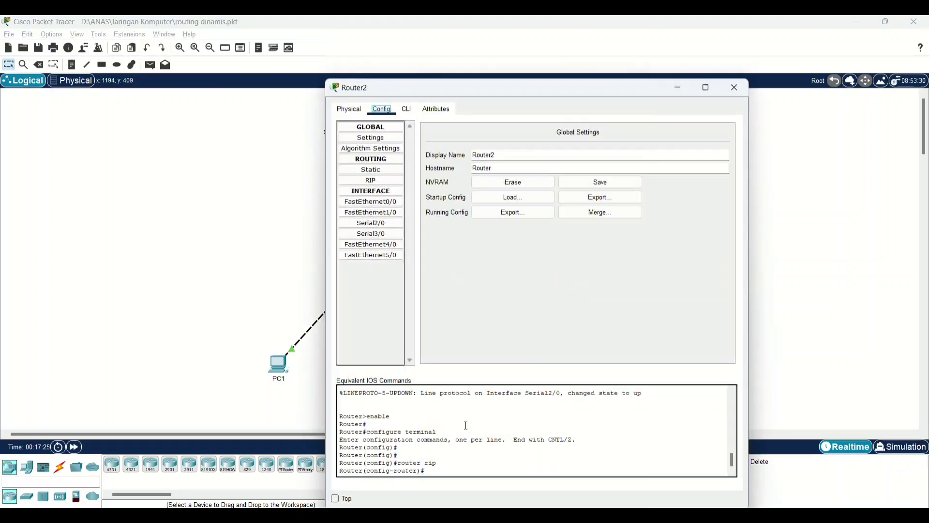
pyautogui.click(407, 110)
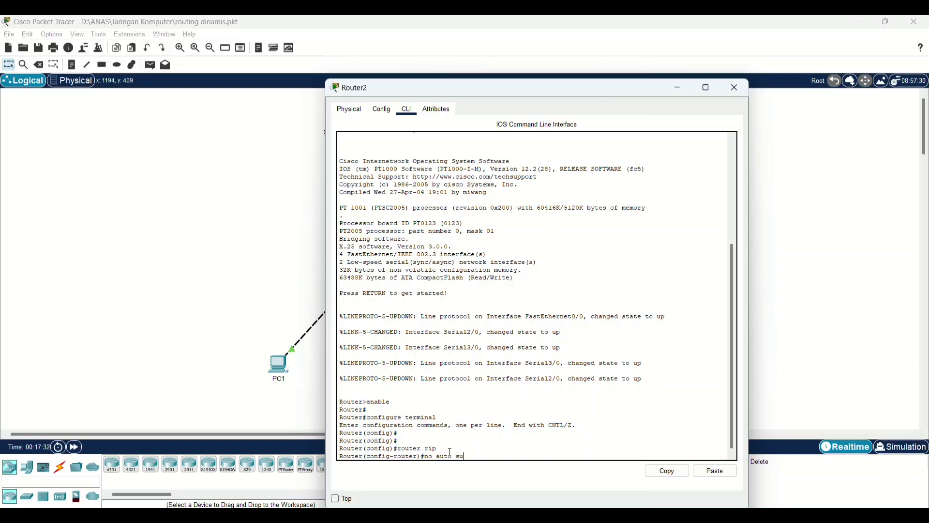
pyautogui.write('mmary')
pyautogui.press('Return')
pyautogui.write('version 2')
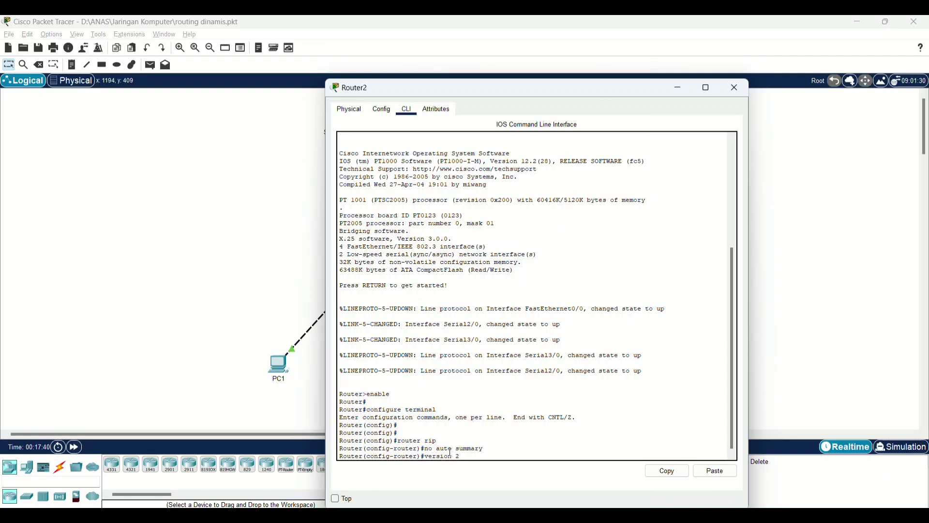
pyautogui.press('Return')
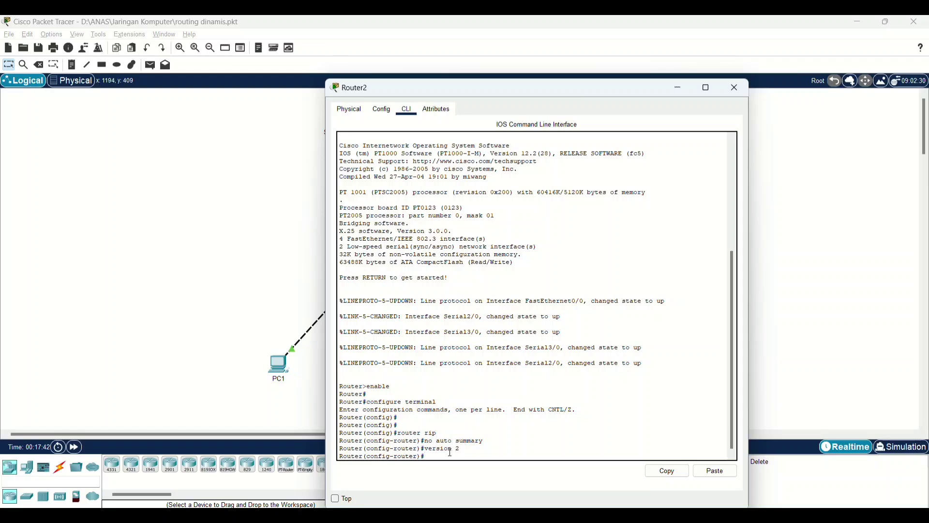
pyautogui.click(736, 86)
# Run "no auto summary" and "version 2" in Router3's RIP command-line configuration, and close its window.
pyautogui.click(458, 177)
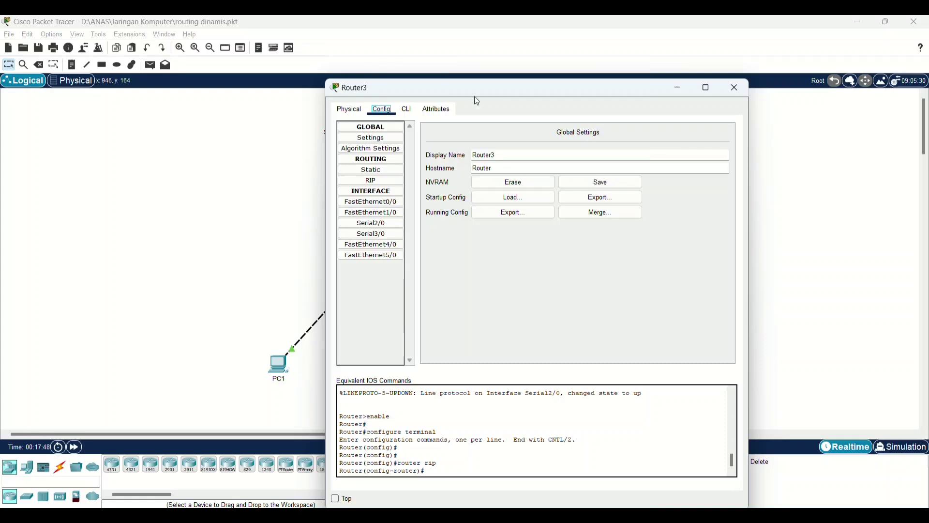
pyautogui.click(408, 109)
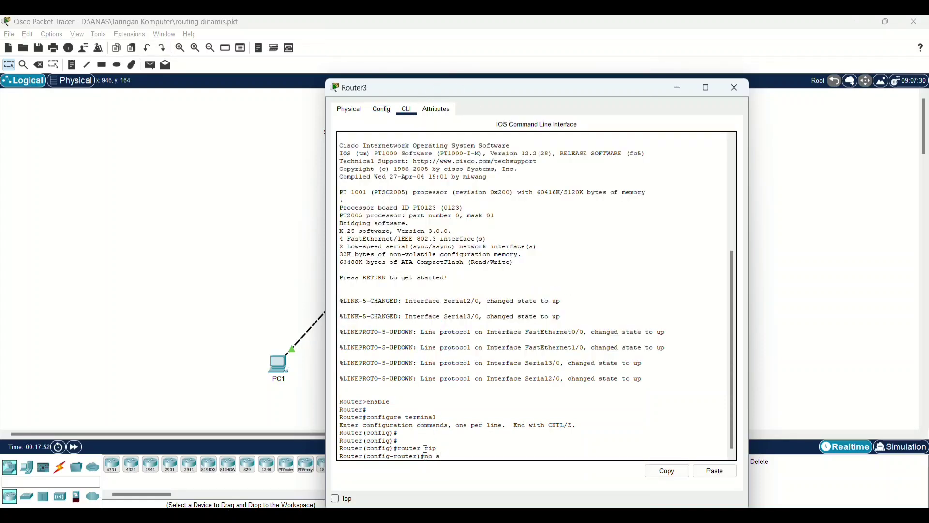
pyautogui.write('o summary')
pyautogui.press('Return')
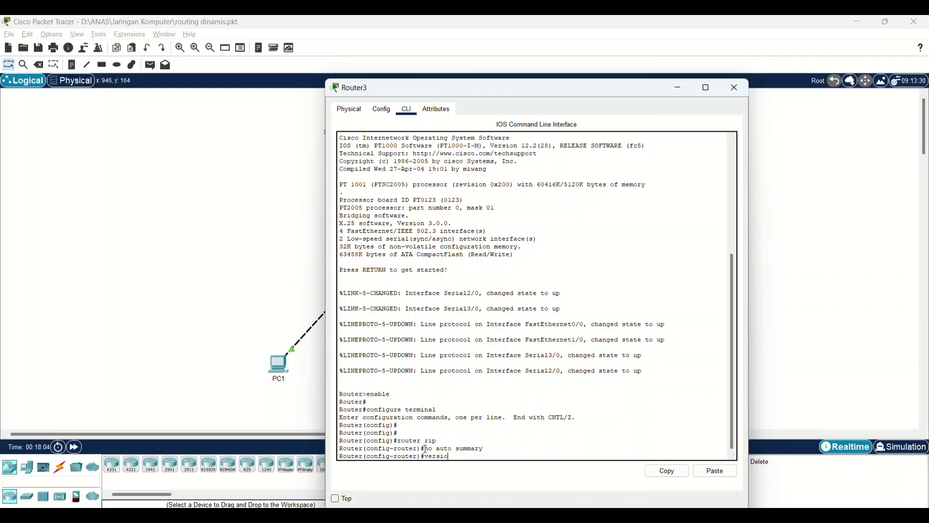
pyautogui.write('version 2')
pyautogui.press('Return')
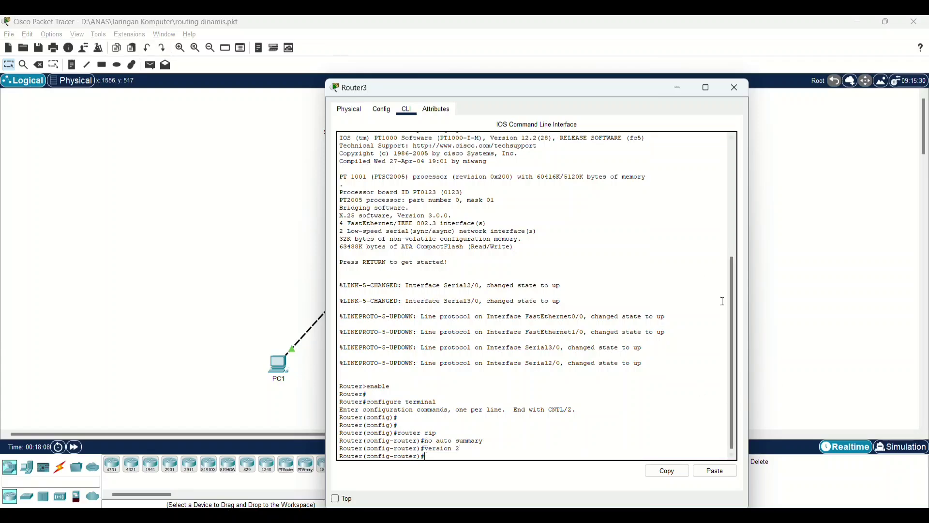
pyautogui.click(736, 86)
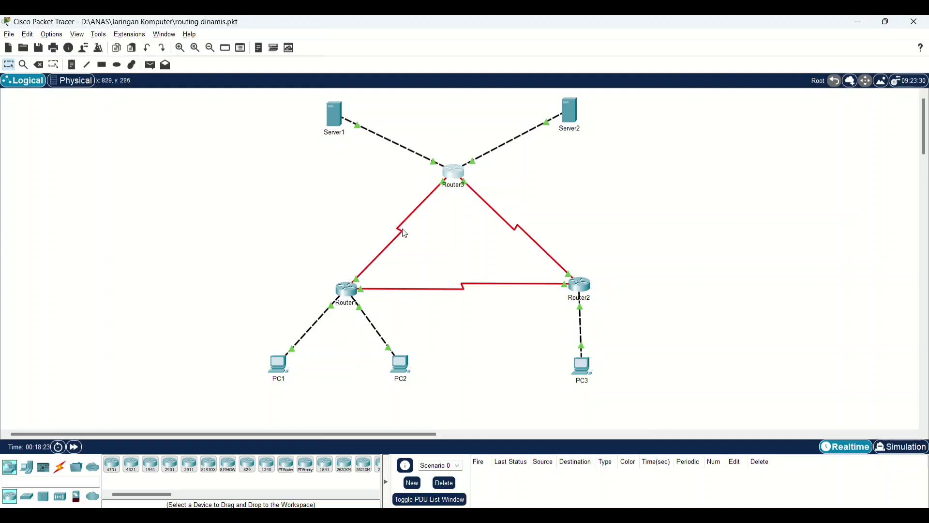
# Save Router1's running configuration to NVRAM from its global settings and close its window.
pyautogui.click(354, 289)
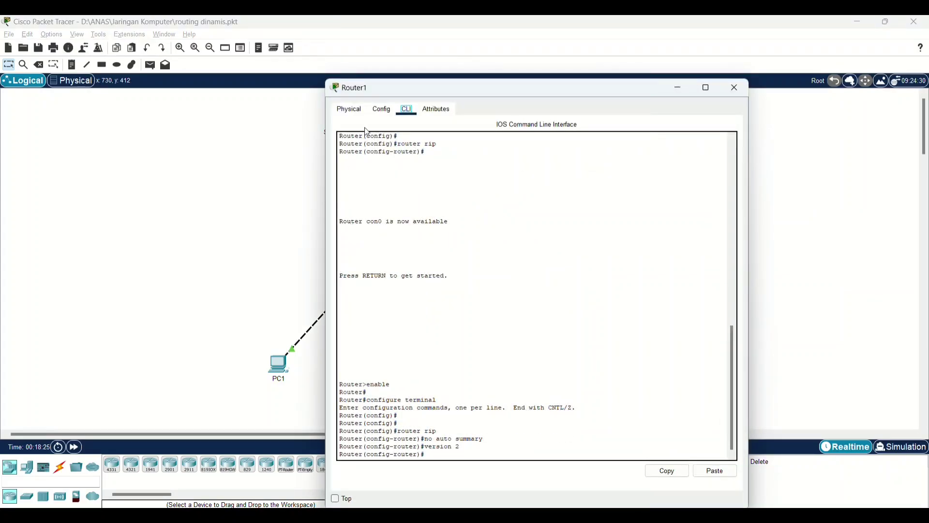
pyautogui.click(381, 110)
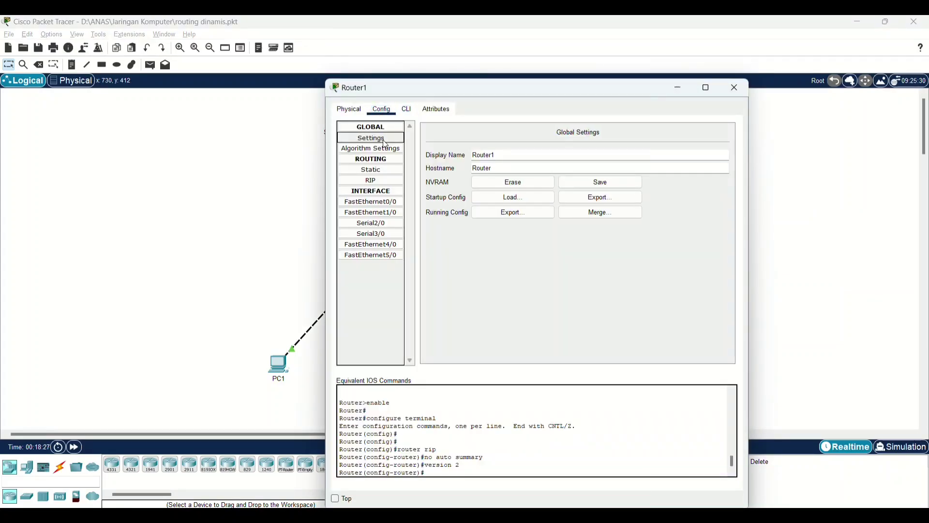
pyautogui.click(607, 189)
pyautogui.click(729, 90)
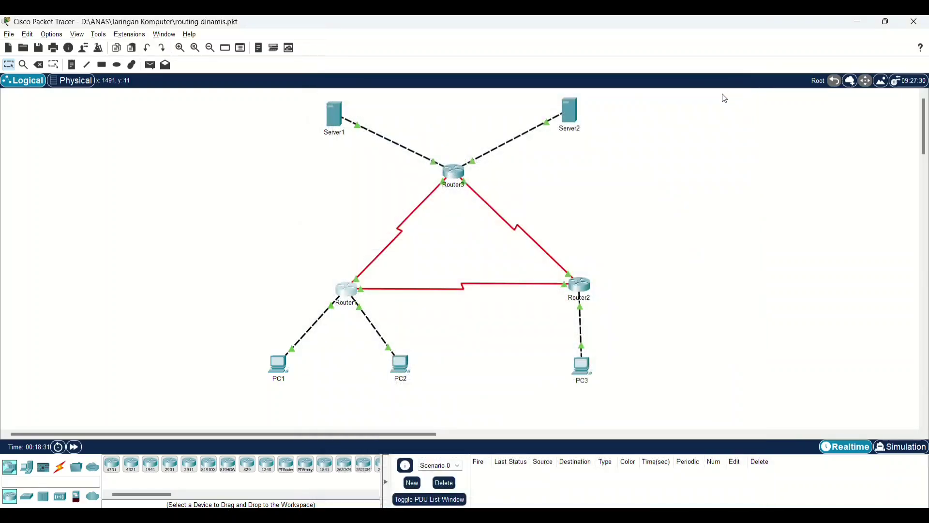
# Save Router2's running configuration to NVRAM from its global settings and close its window.
pyautogui.click(586, 287)
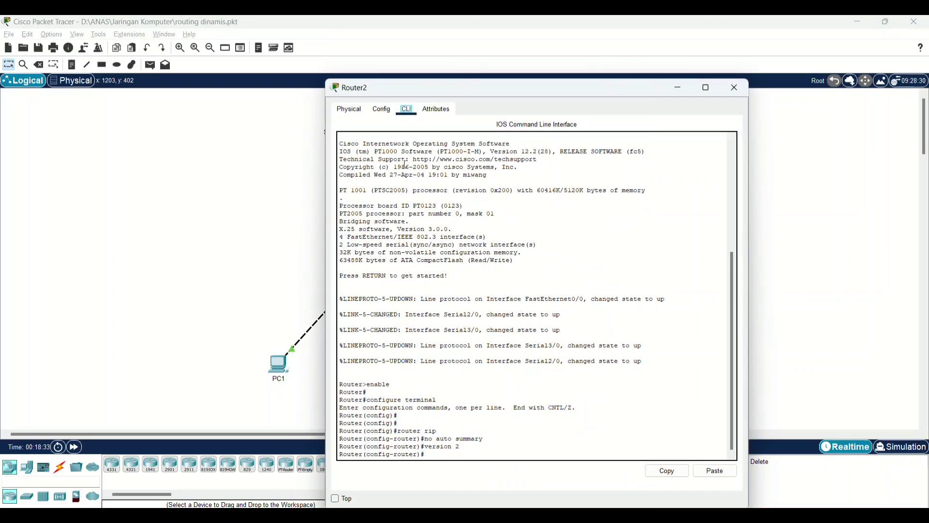
pyautogui.click(382, 109)
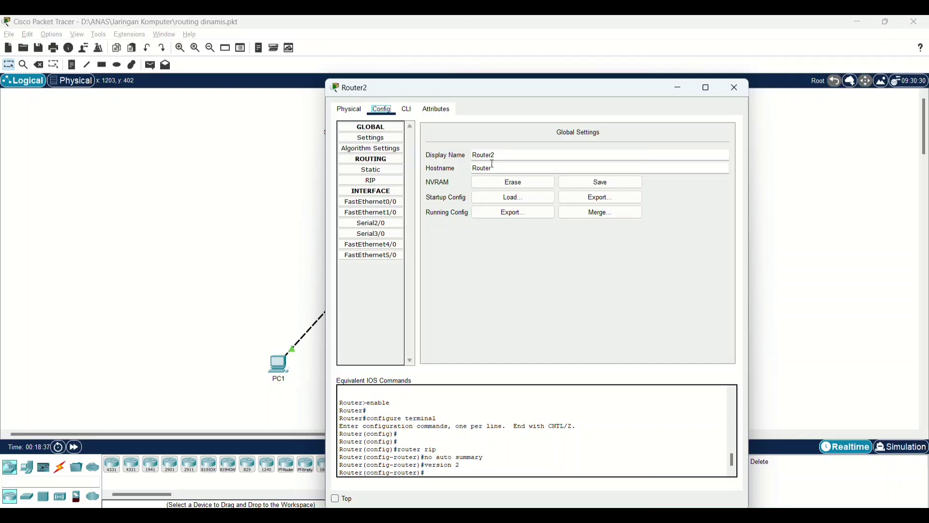
pyautogui.click(378, 139)
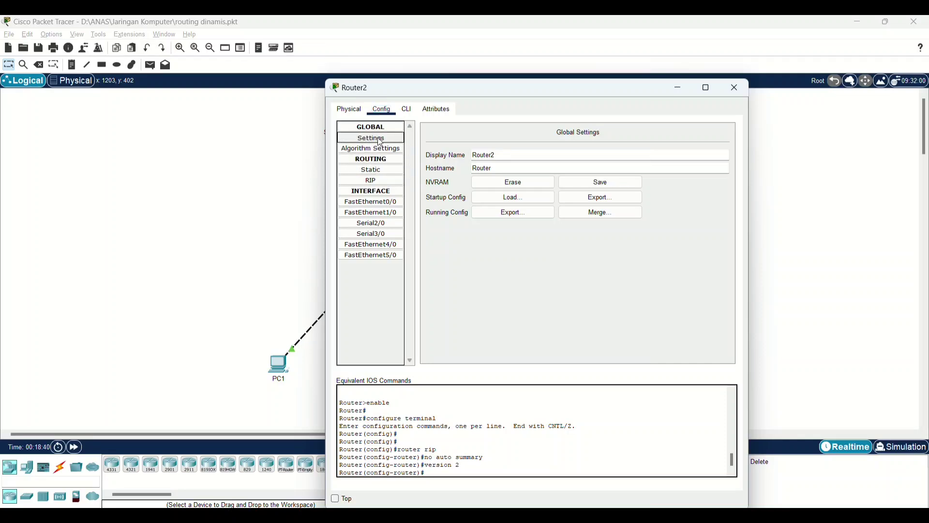
pyautogui.click(607, 184)
pyautogui.click(735, 86)
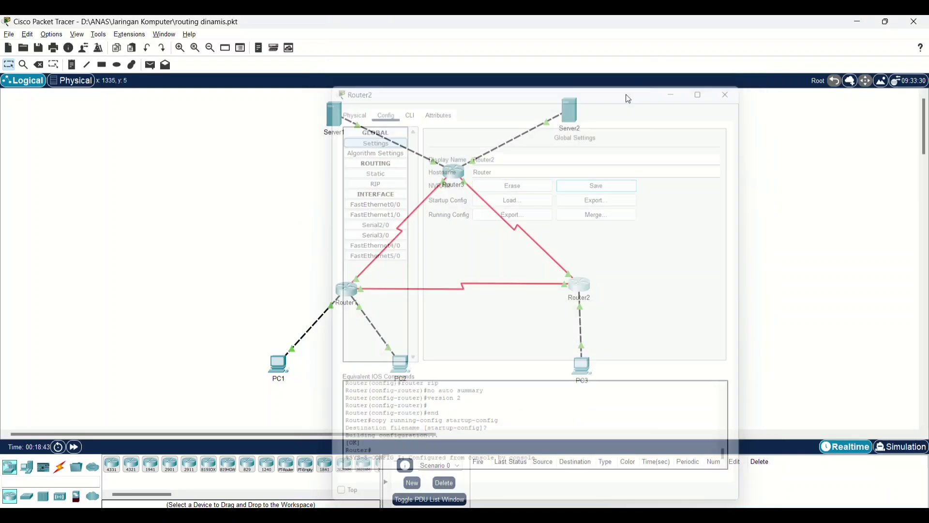
# Save Router3's running configuration to NVRAM from its global settings and close its window.
pyautogui.click(579, 283)
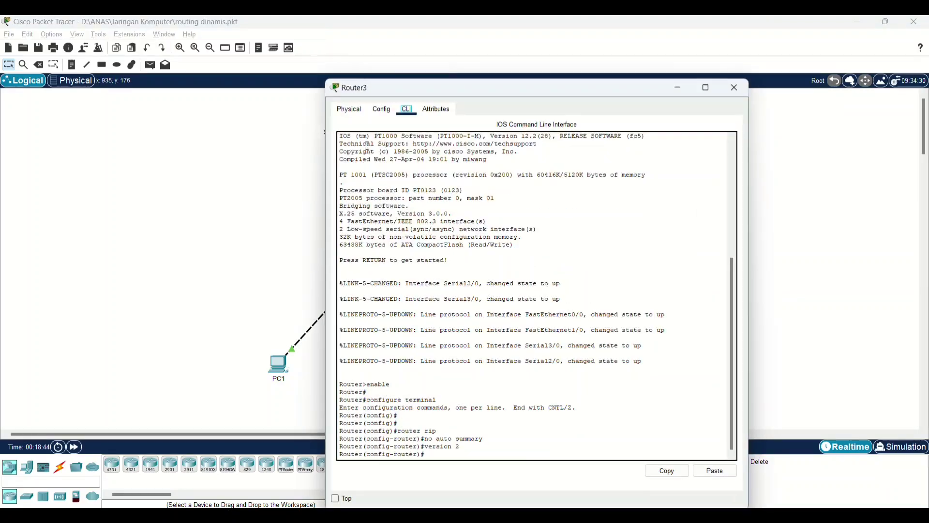
pyautogui.click(381, 110)
pyautogui.click(377, 140)
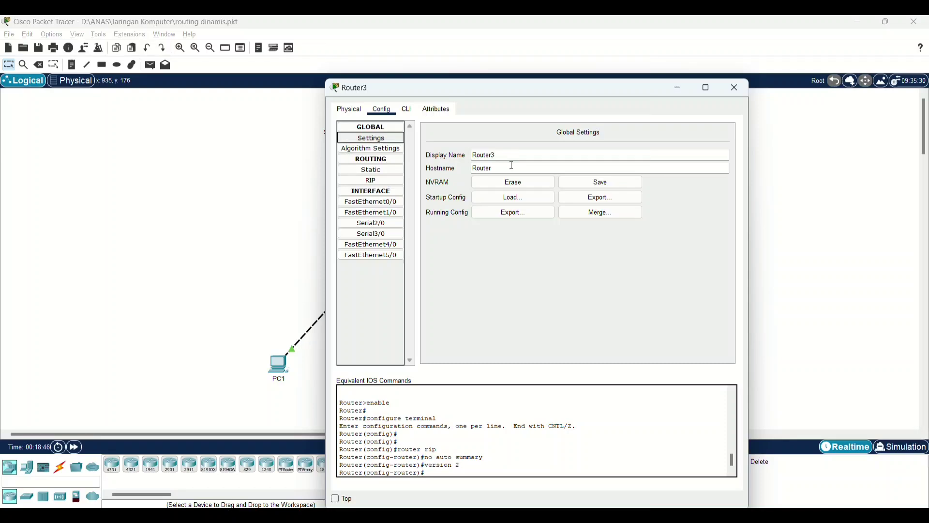
pyautogui.click(593, 184)
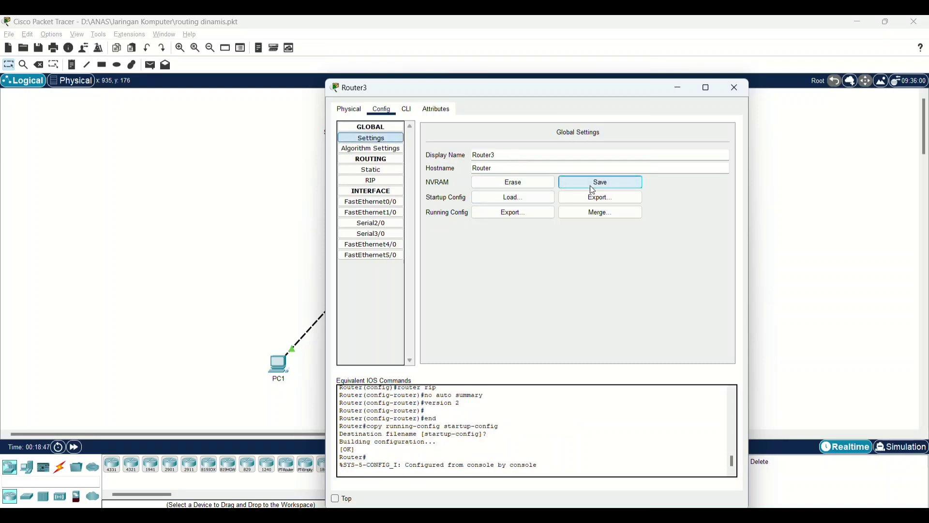
pyautogui.click(735, 87)
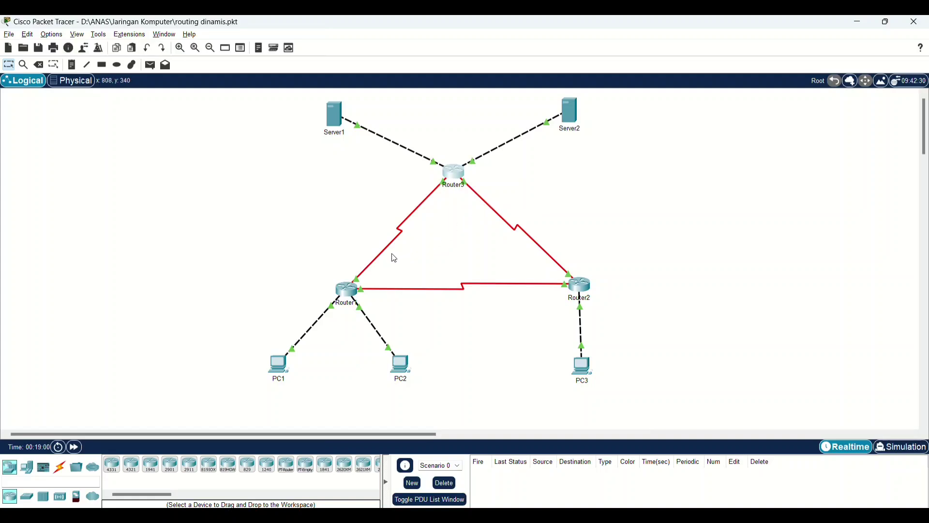
# Power-cycle all devices and accept the network reset.
pyautogui.click(63, 450)
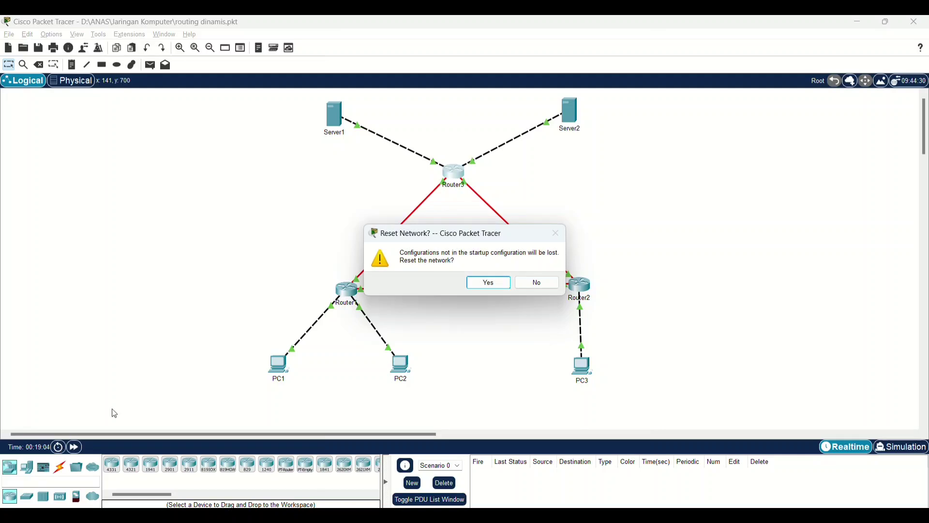
pyautogui.click(487, 286)
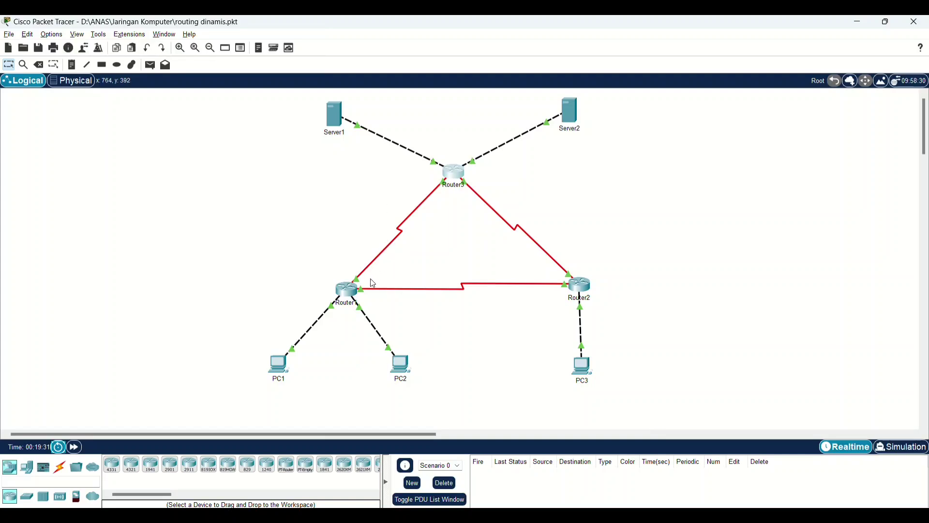
# Run "show ip route" in Router1's command line, page through the whole routing table, and close its window.
pyautogui.click(349, 286)
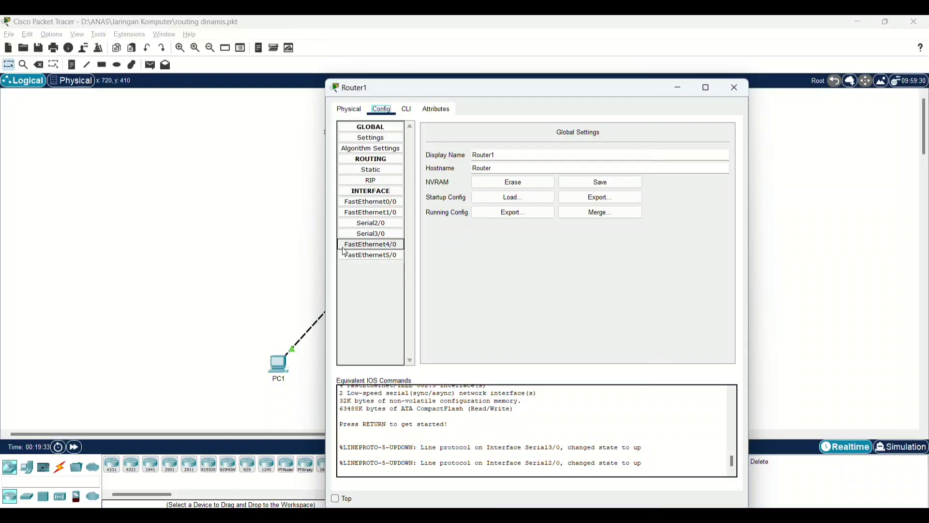
pyautogui.click(408, 110)
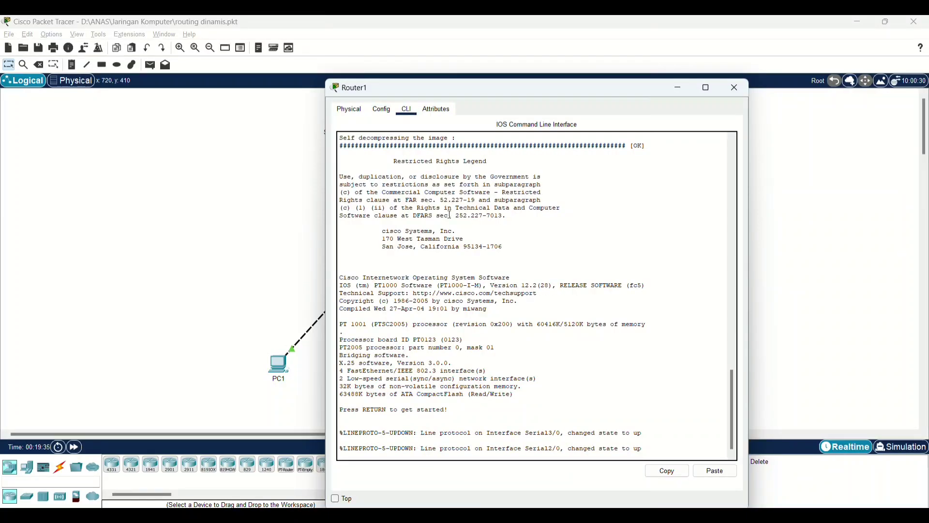
pyautogui.click(669, 430)
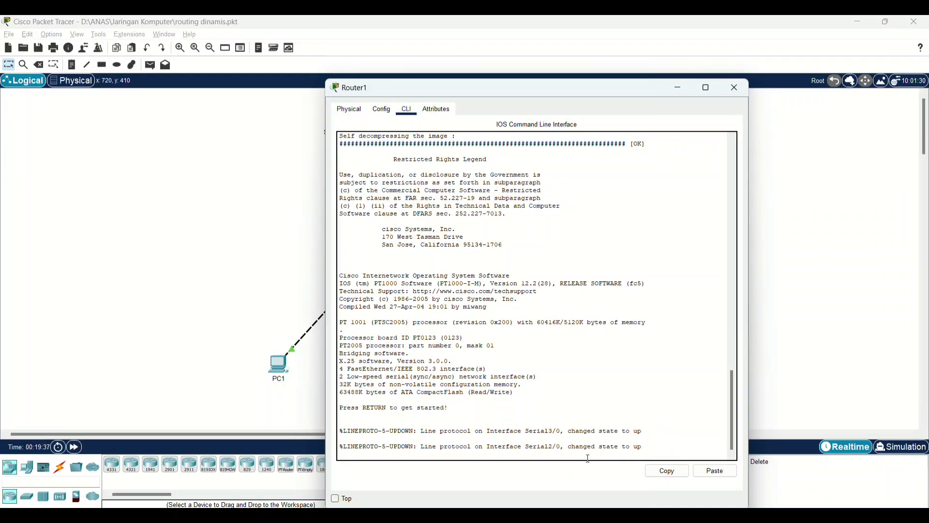
pyautogui.press('Return')
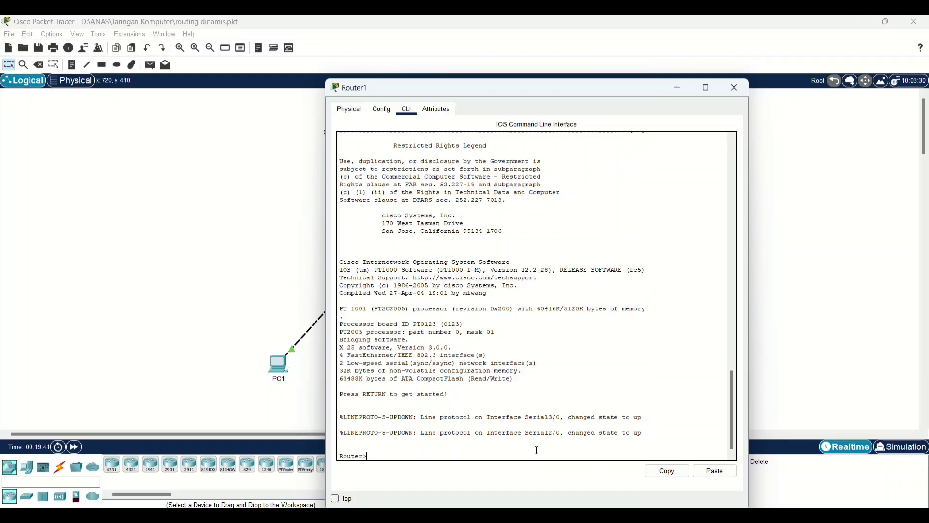
pyautogui.write('show ip route')
pyautogui.press('Return')
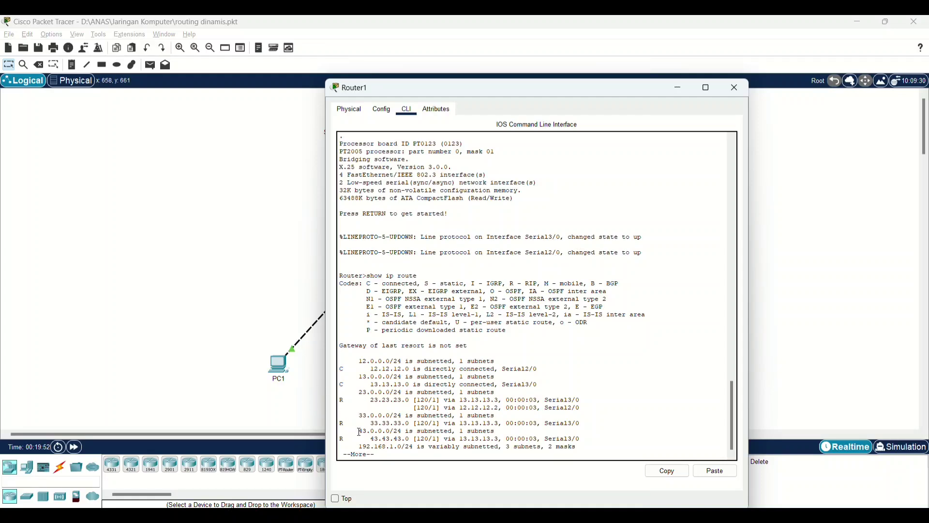
pyautogui.press('Return')
pyautogui.press('Return')
pyautogui.press('Return')
pyautogui.press('Return')
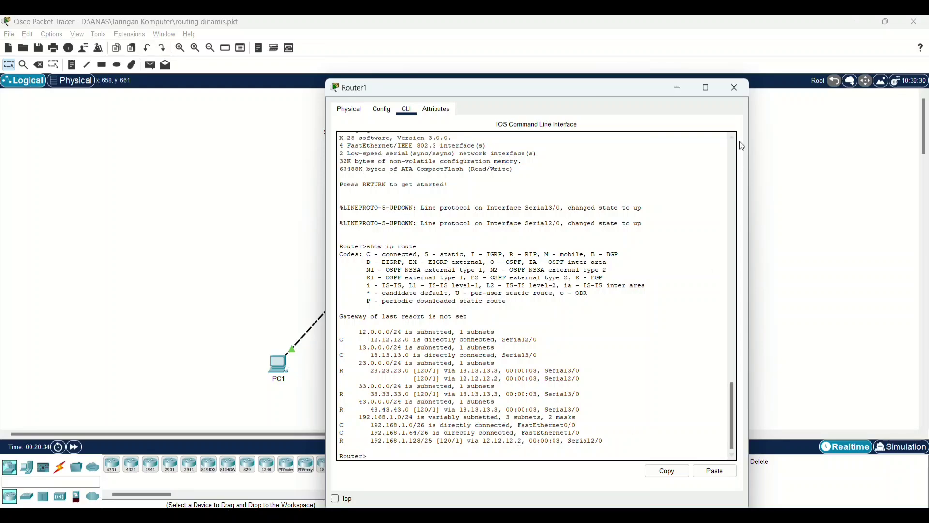
pyautogui.click(737, 88)
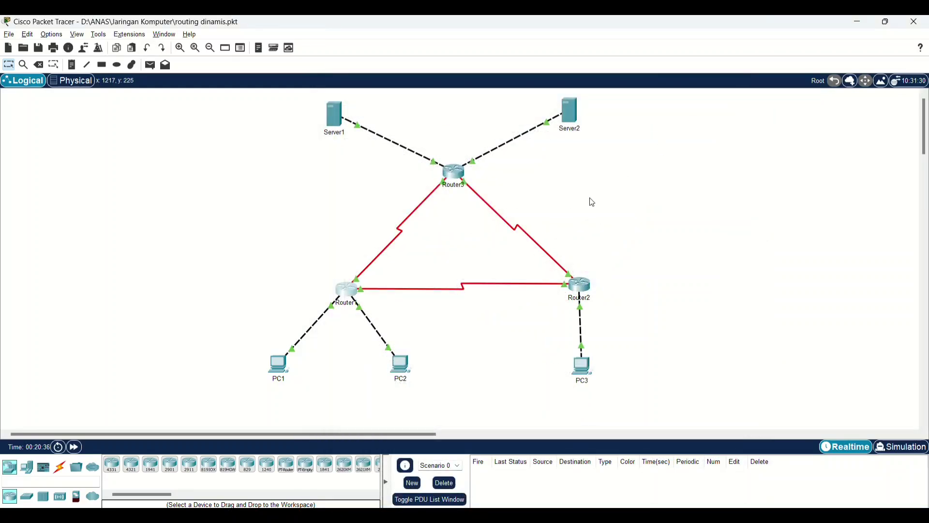
# Run "show ip route" in Router2's command line, page through the whole routing table, and close its window.
pyautogui.click(581, 286)
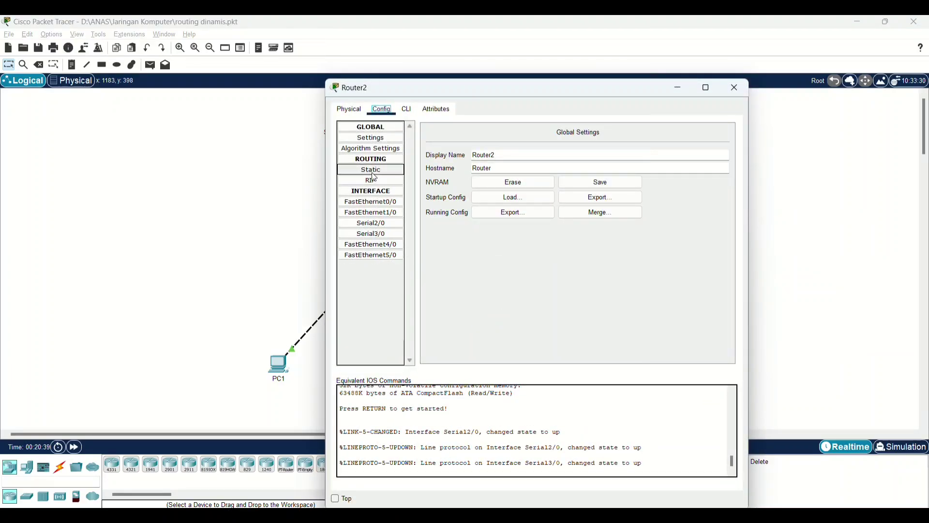
pyautogui.click(408, 110)
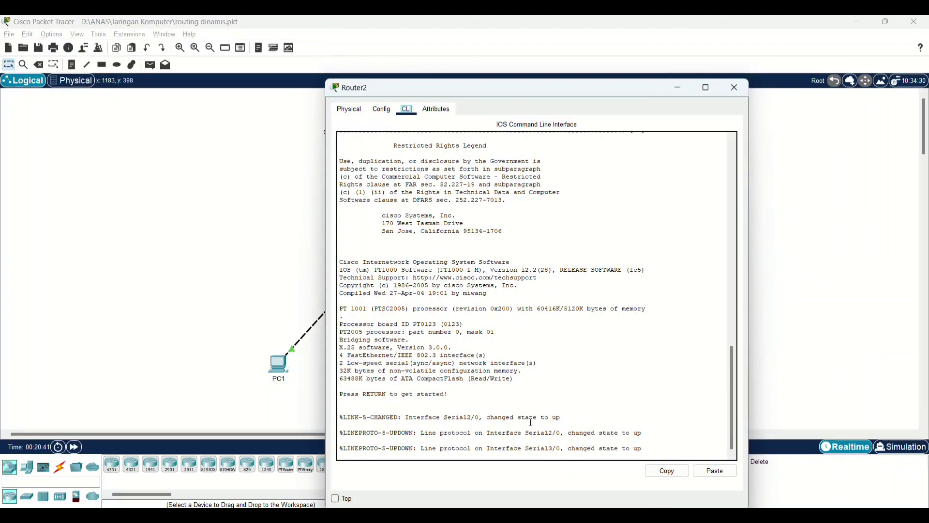
pyautogui.click(679, 455)
pyautogui.press('Return')
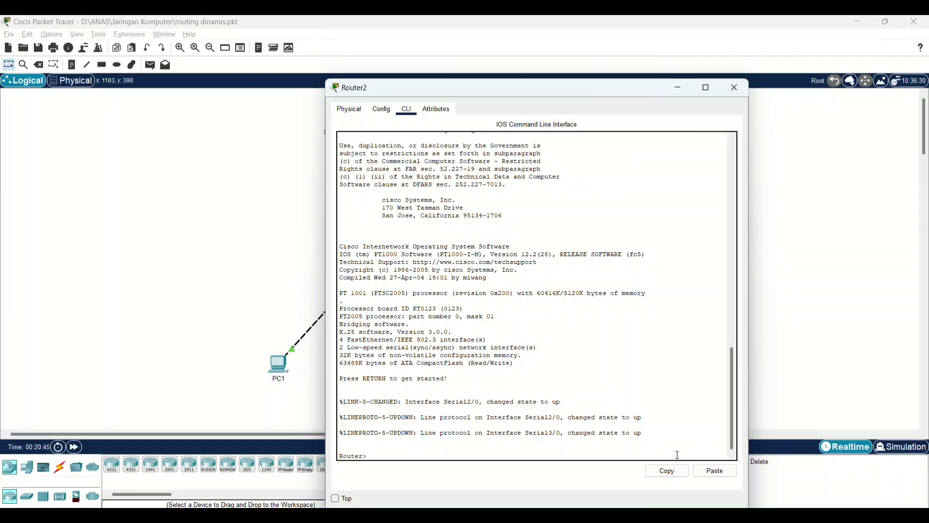
pyautogui.write('show ip route')
pyautogui.press('Return')
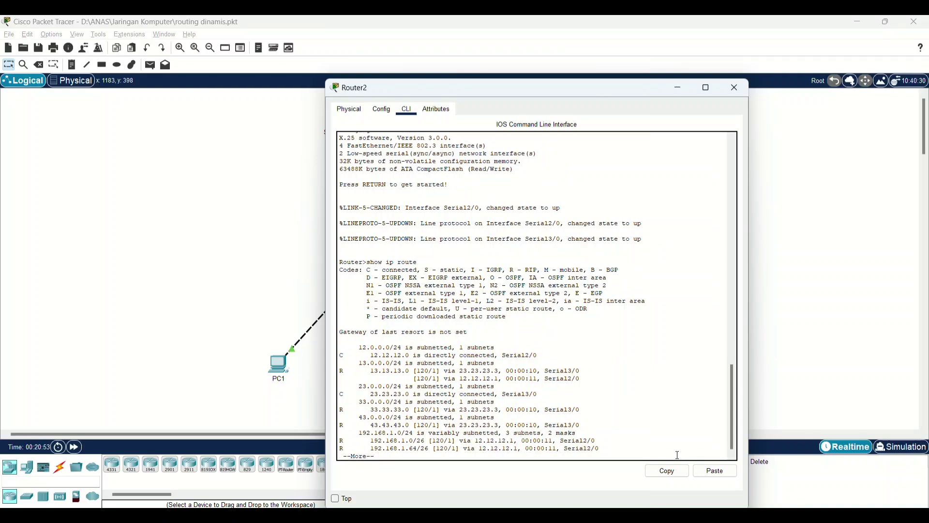
pyautogui.press('space')
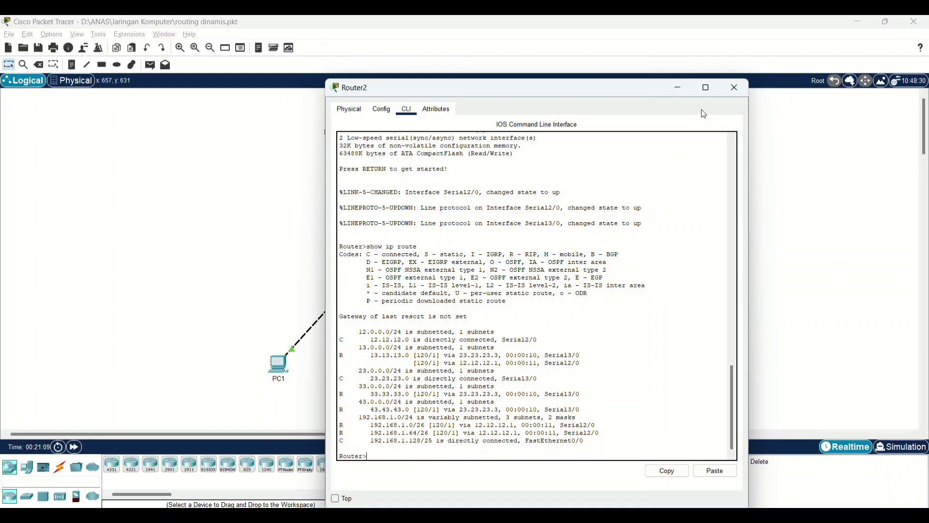
pyautogui.click(739, 90)
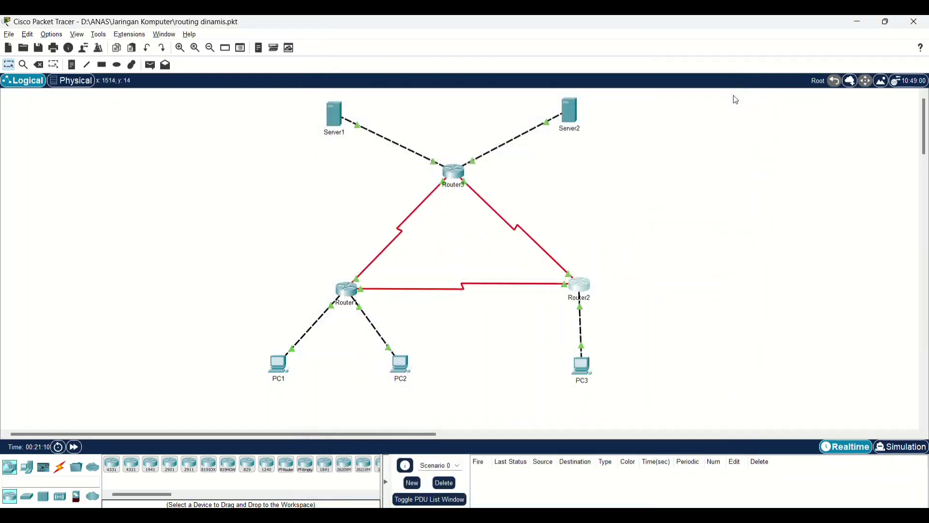
# Run "show ip route" in Router3's command line, page through the whole routing table, and close its window.
pyautogui.click(453, 173)
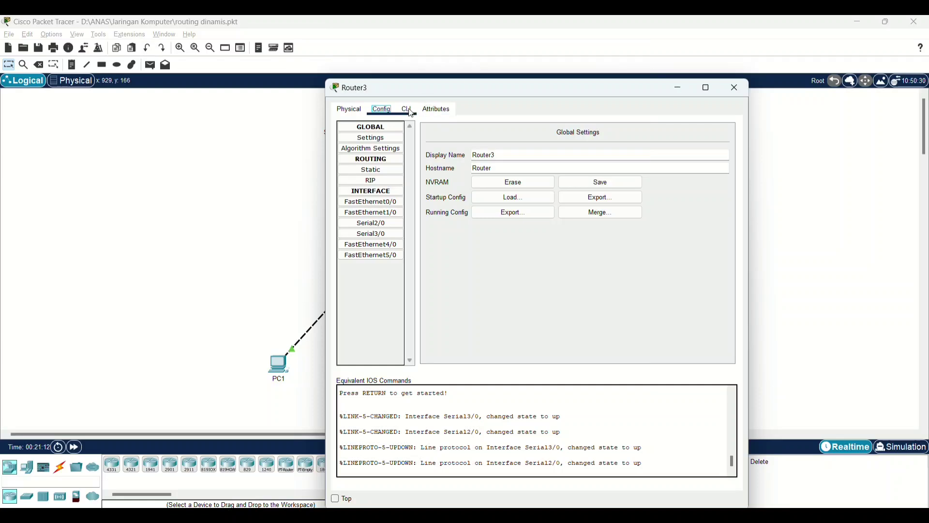
pyautogui.click(408, 110)
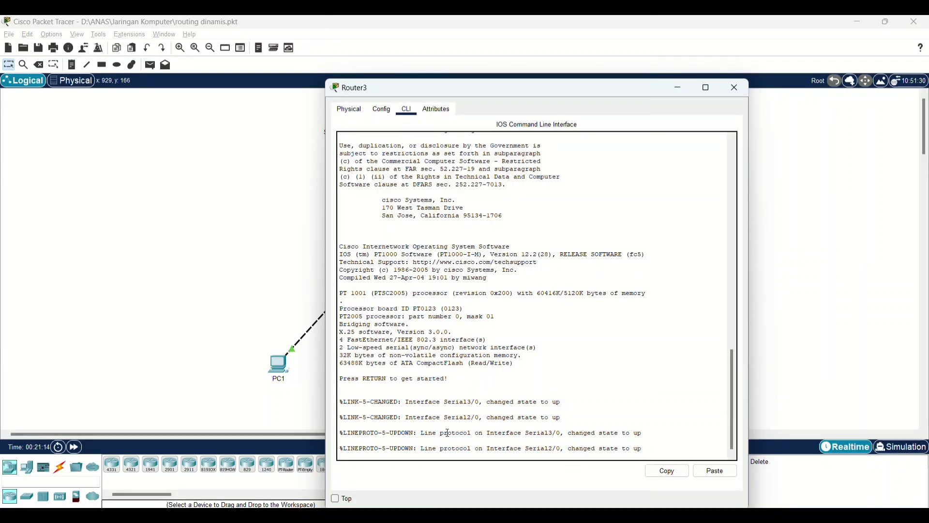
pyautogui.press('Return')
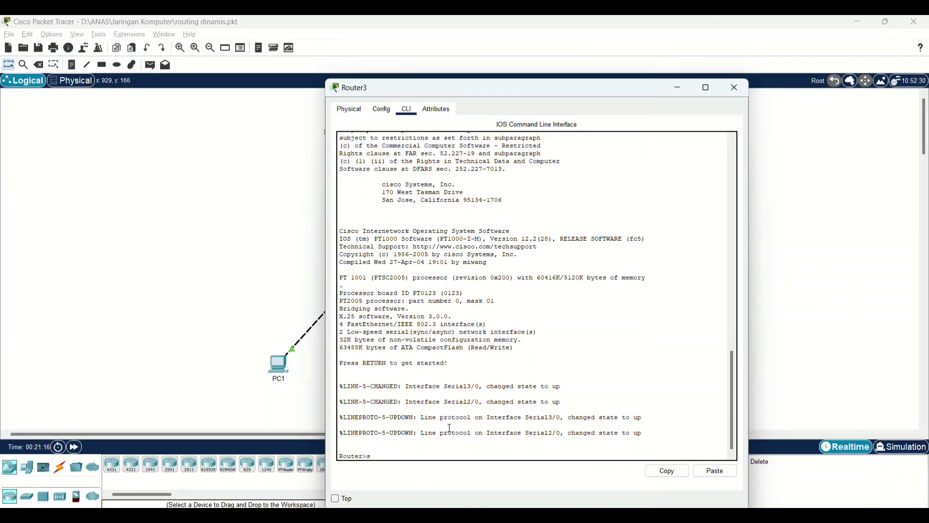
pyautogui.write('show ip route')
pyautogui.press('Return')
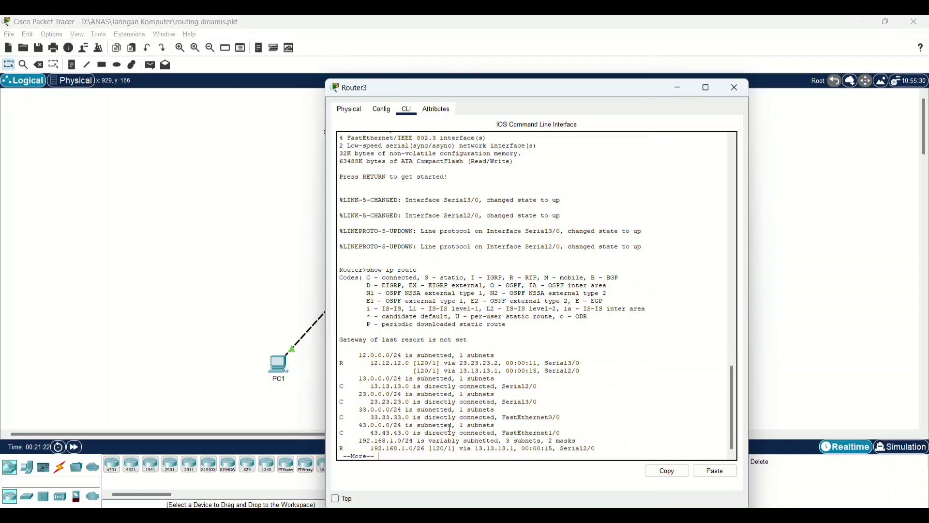
pyautogui.press('space')
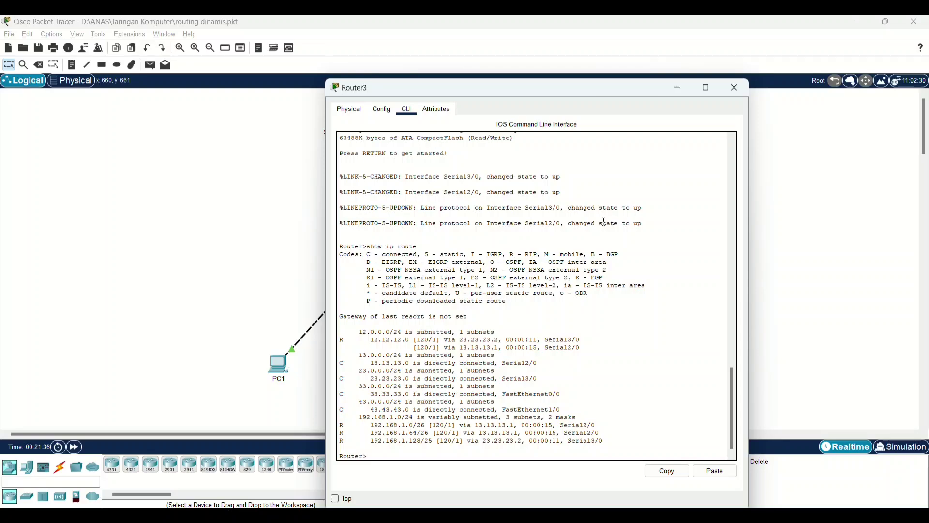
pyautogui.click(734, 89)
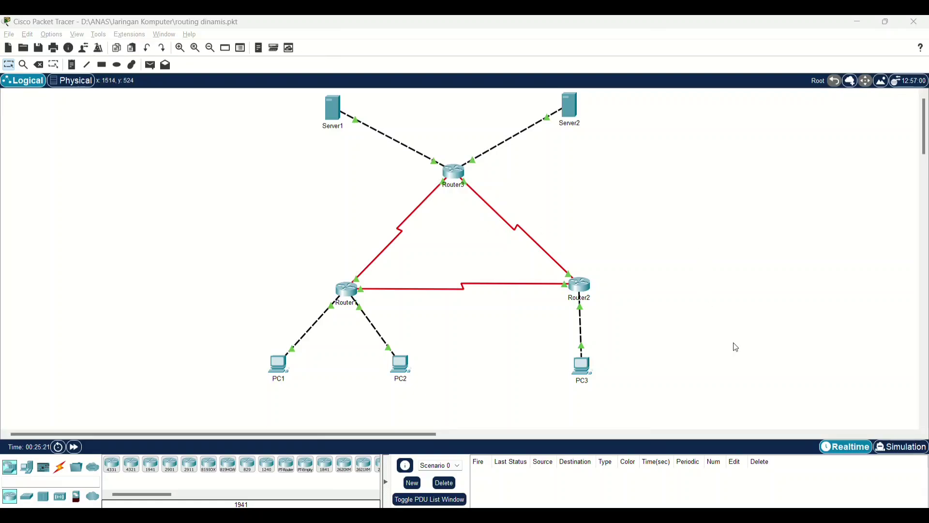
# Switch to Simulation mode and add a simple PDU from PC1 to PC2.
pyautogui.click(909, 451)
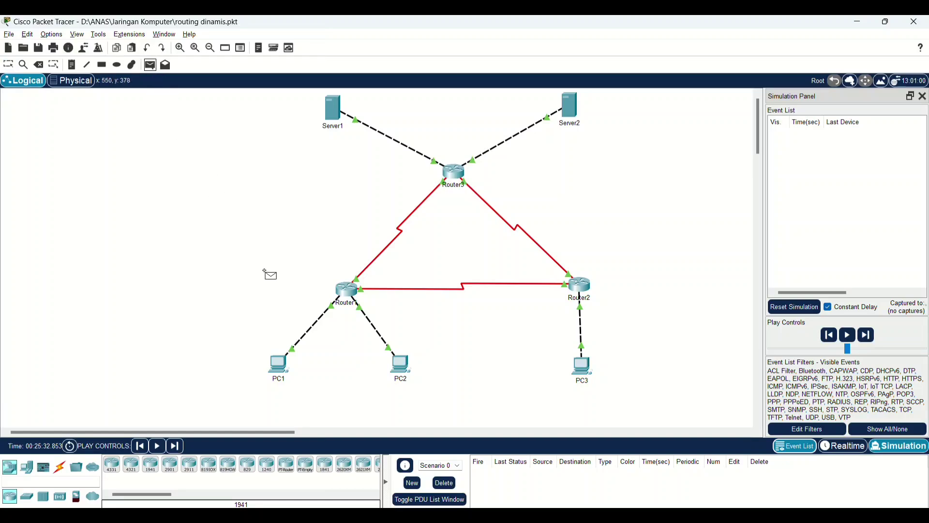
pyautogui.click(279, 364)
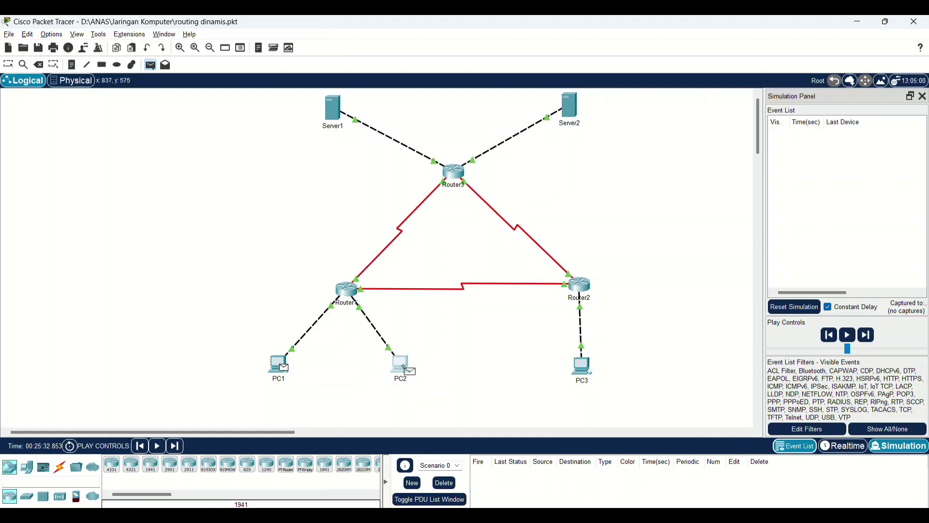
pyautogui.click(410, 369)
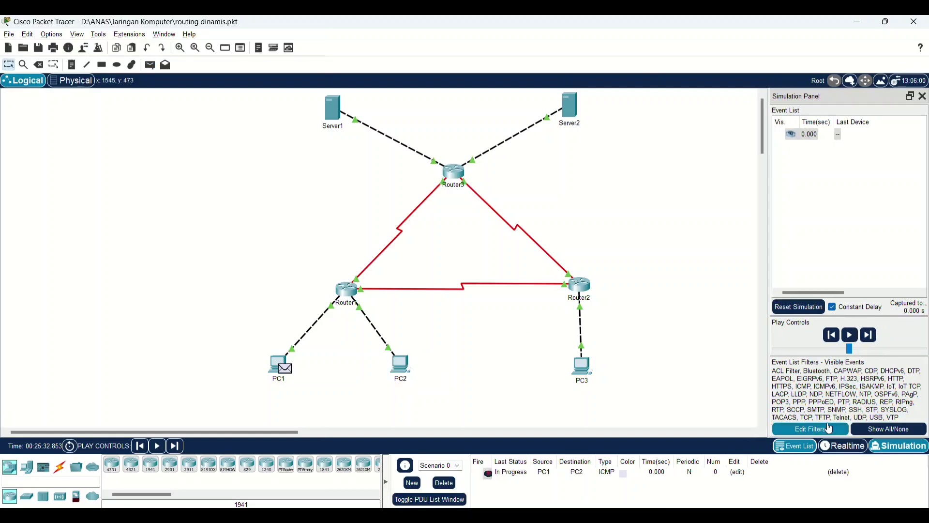
# Check the IPv4 event filters and step the PC1-to-PC2 packet simulation forward event by event.
pyautogui.click(811, 429)
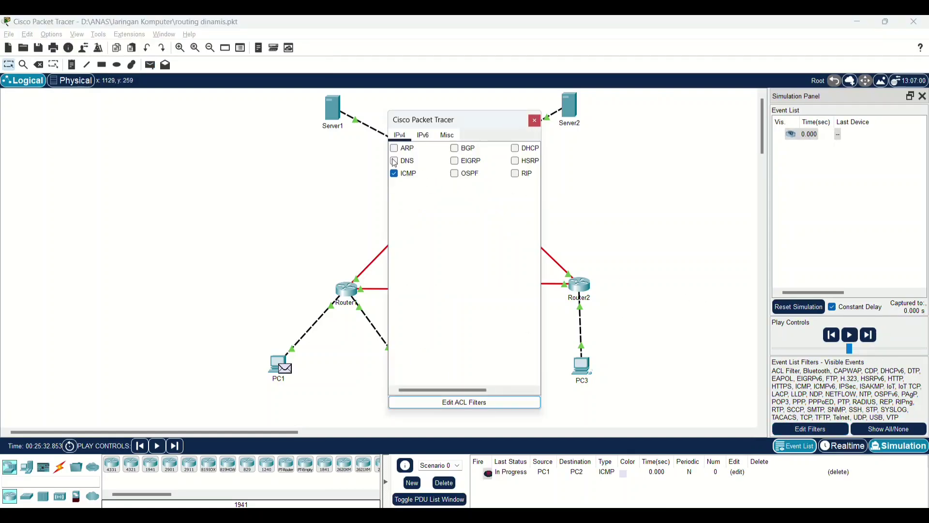
pyautogui.click(535, 120)
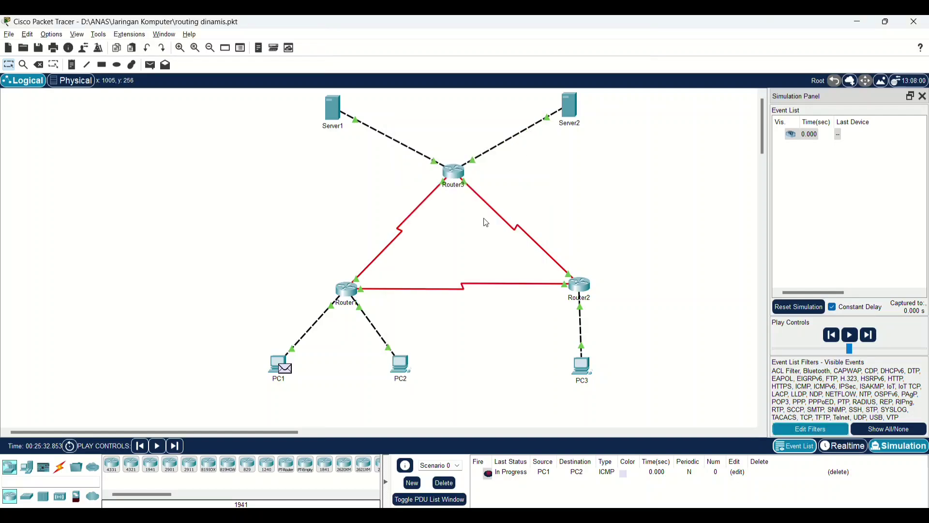
pyautogui.click(875, 337)
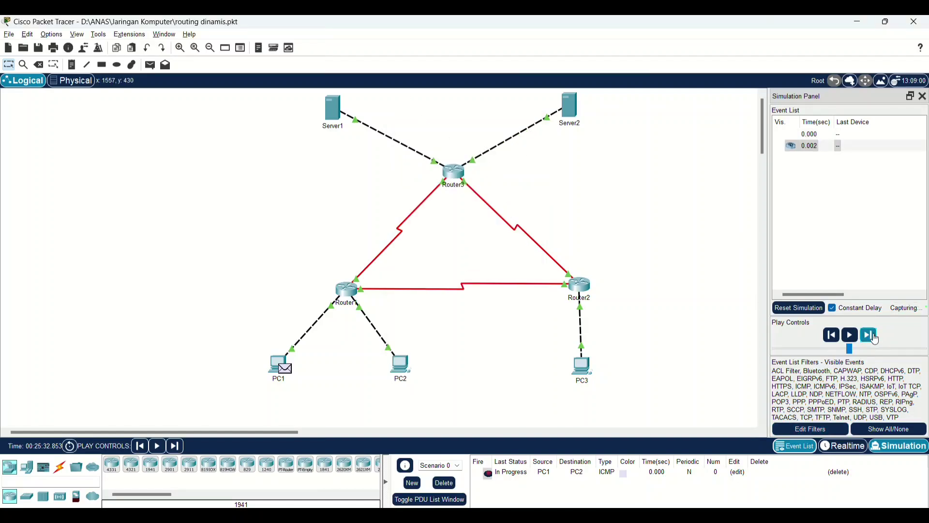
pyautogui.click(875, 337)
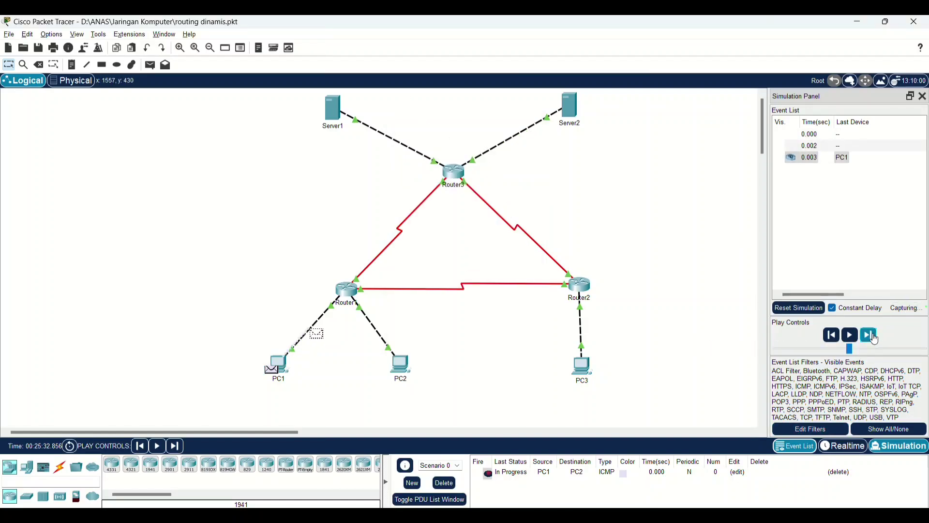
pyautogui.click(875, 337)
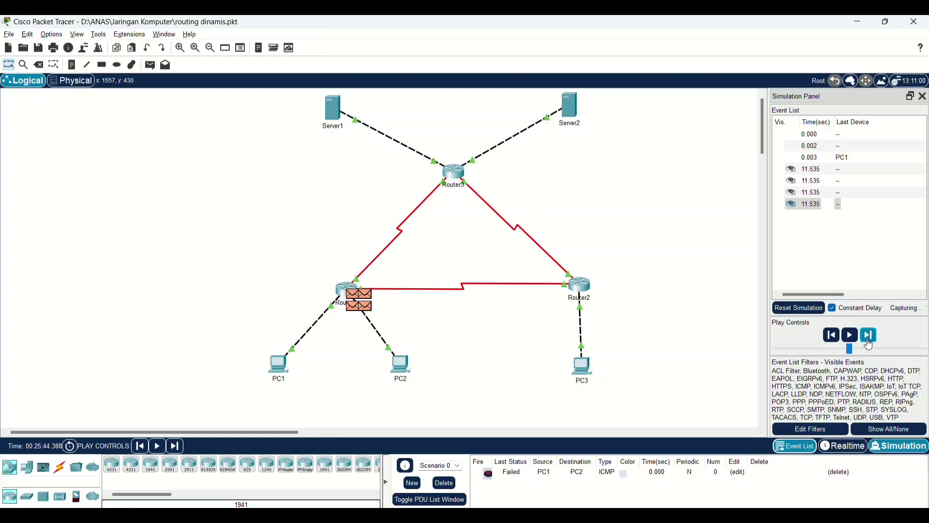
# Reset the simulation and step the PC1-to-PC2 packet forward through Router1 to PC2 and back to PC1.
pyautogui.click(796, 308)
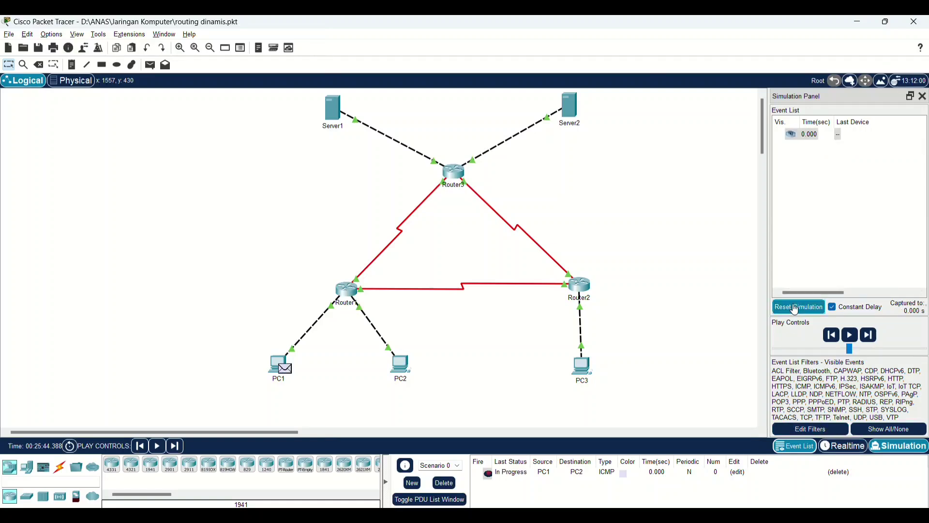
pyautogui.click(867, 335)
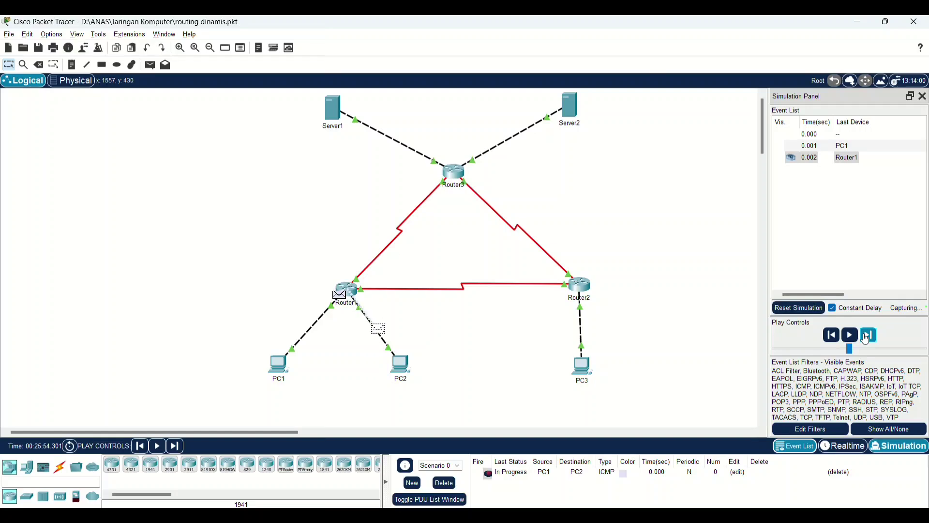
pyautogui.click(868, 336)
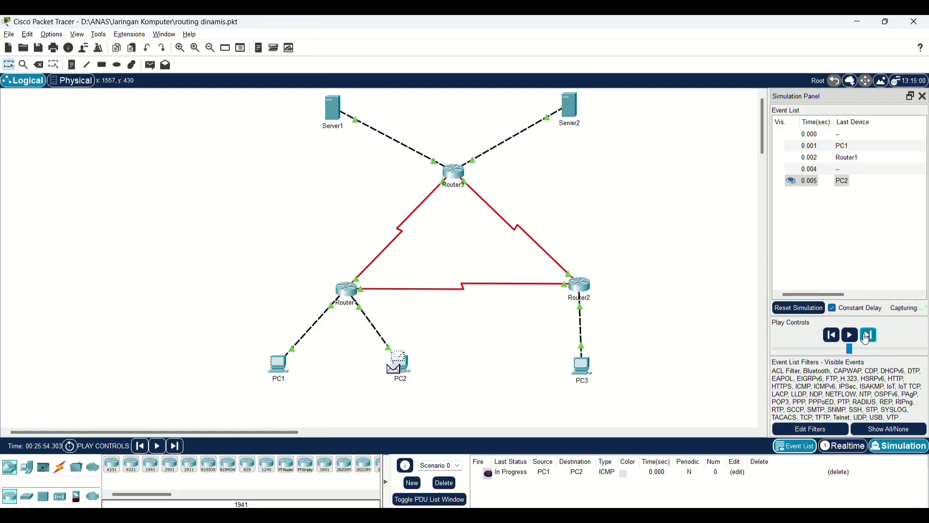
pyautogui.click(867, 337)
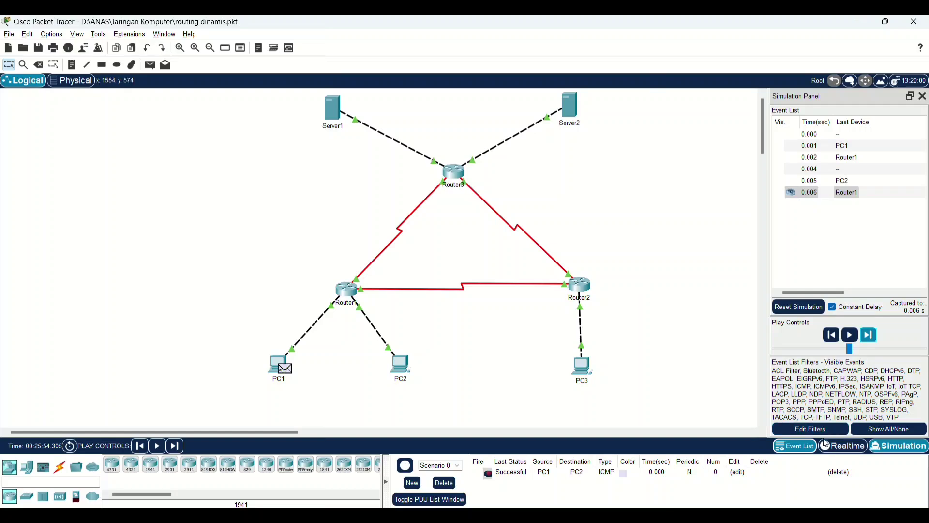
# Replace the PC1-to-PC2 PDU with a simple PDU from PC1 to PC3 and step its simulation forward event by event.
pyautogui.click(839, 473)
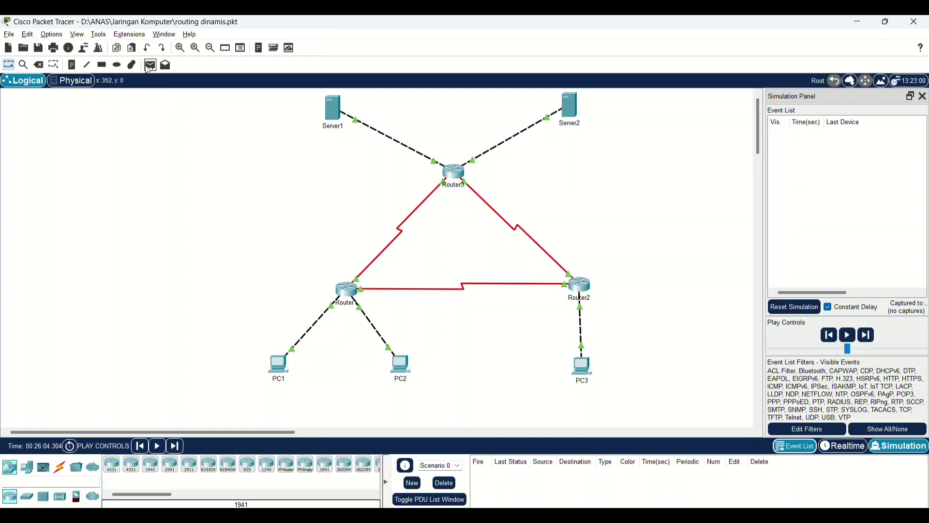
pyautogui.click(278, 367)
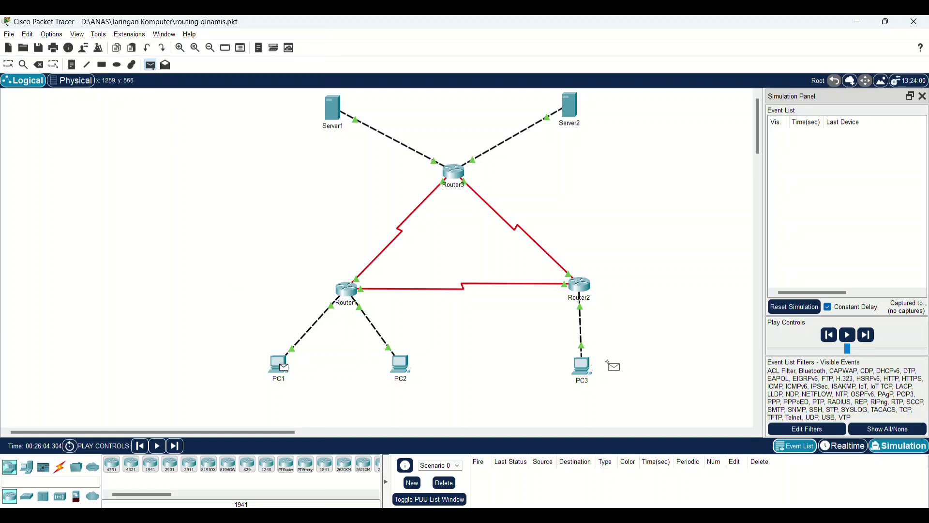
pyautogui.click(586, 371)
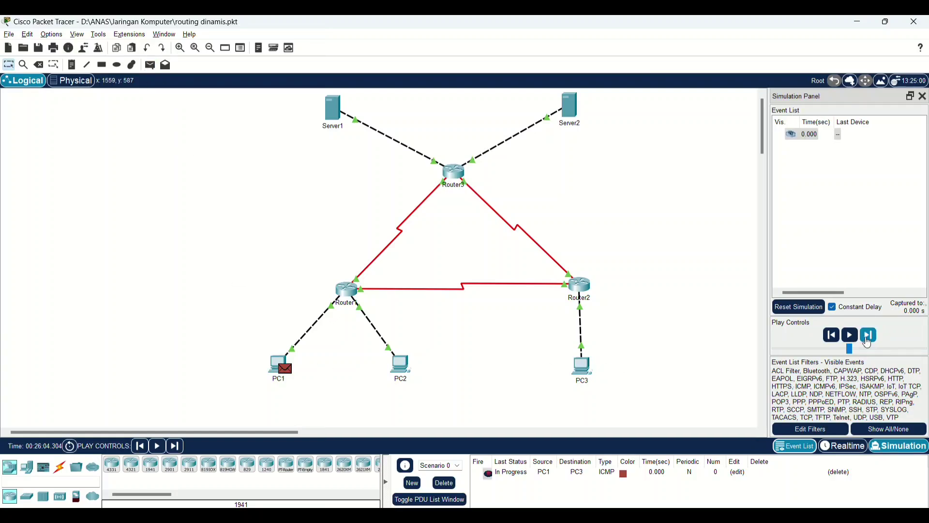
pyautogui.click(869, 336)
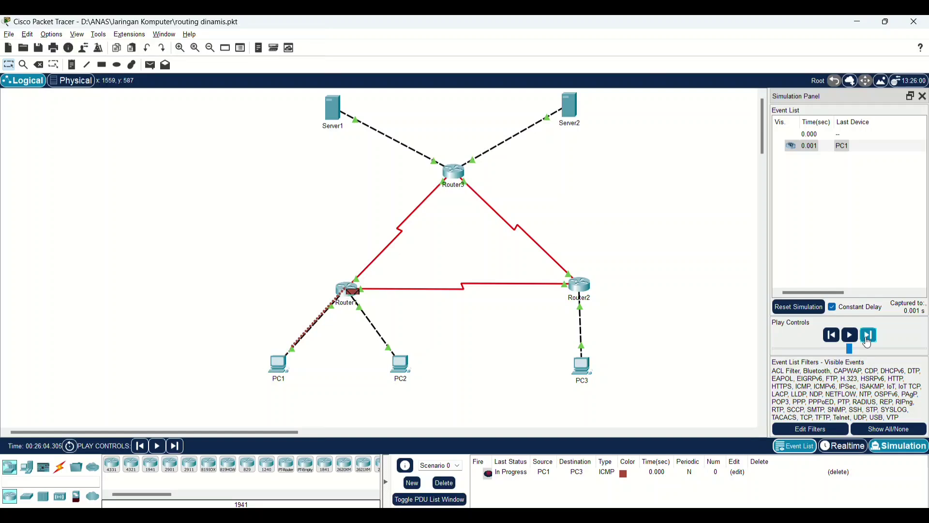
pyautogui.click(869, 336)
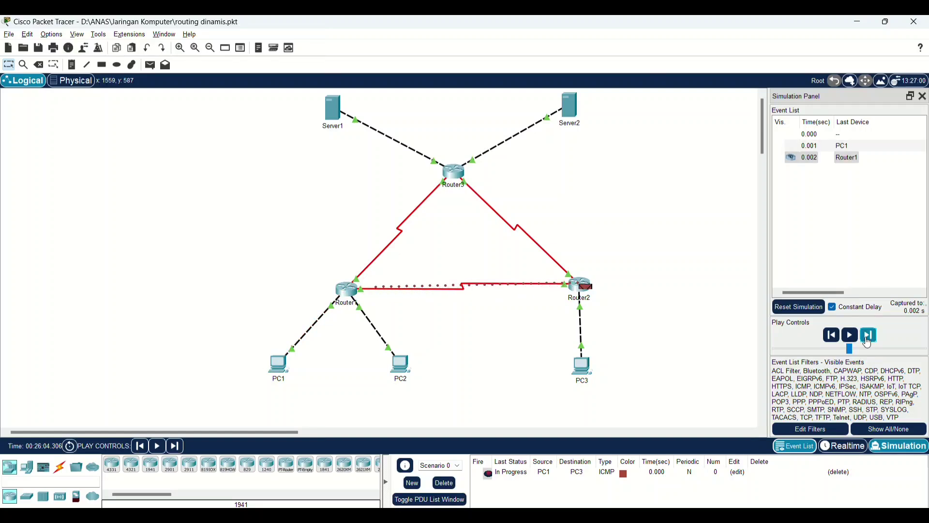
pyautogui.click(869, 336)
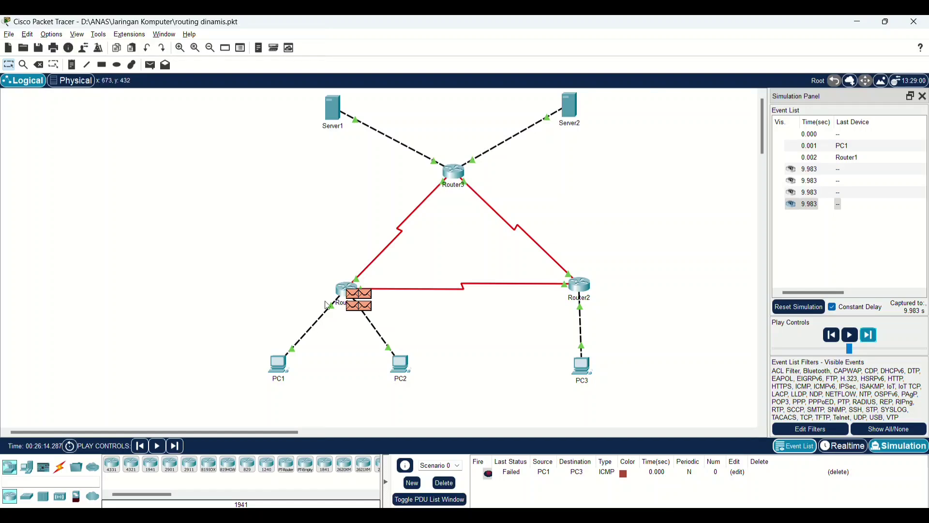
# Reset the simulation and step the PC1-to-PC3 packet through Router1 and Router2 to PC3 and back to PC1.
pyautogui.click(799, 307)
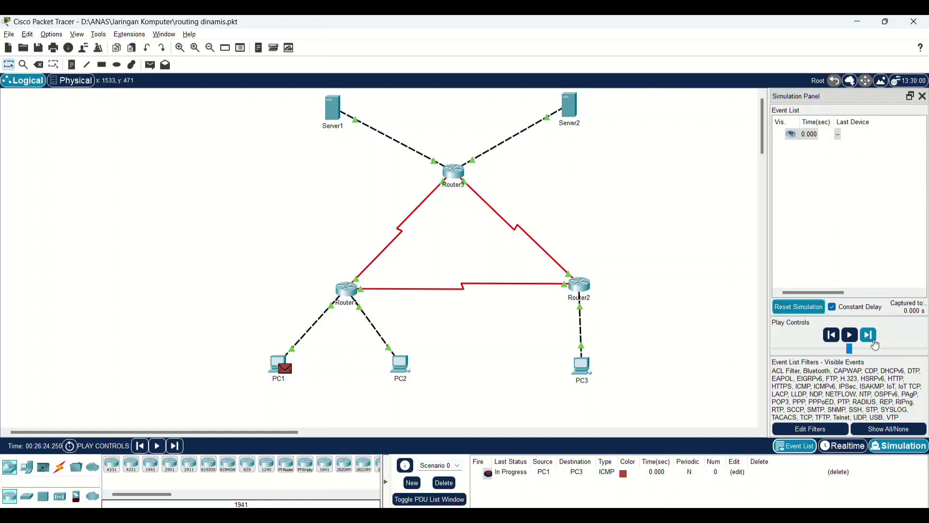
pyautogui.click(871, 338)
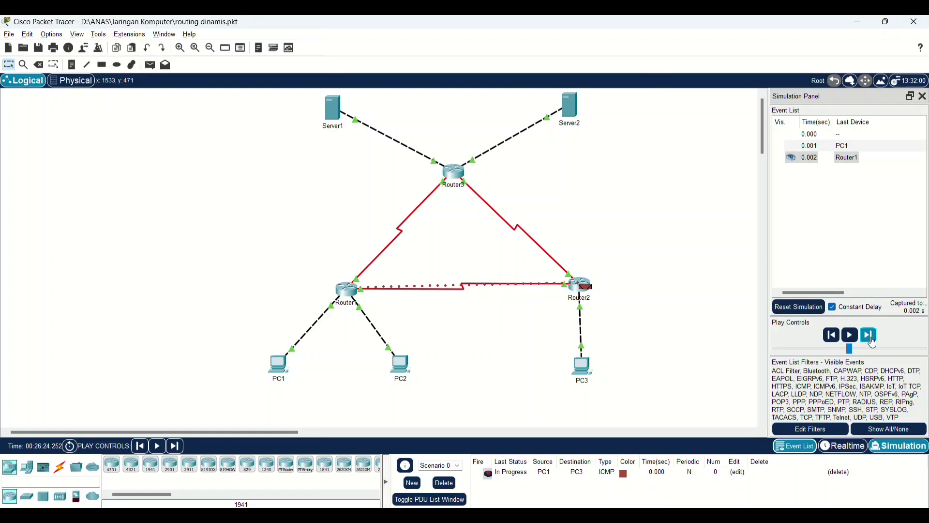
pyautogui.click(871, 338)
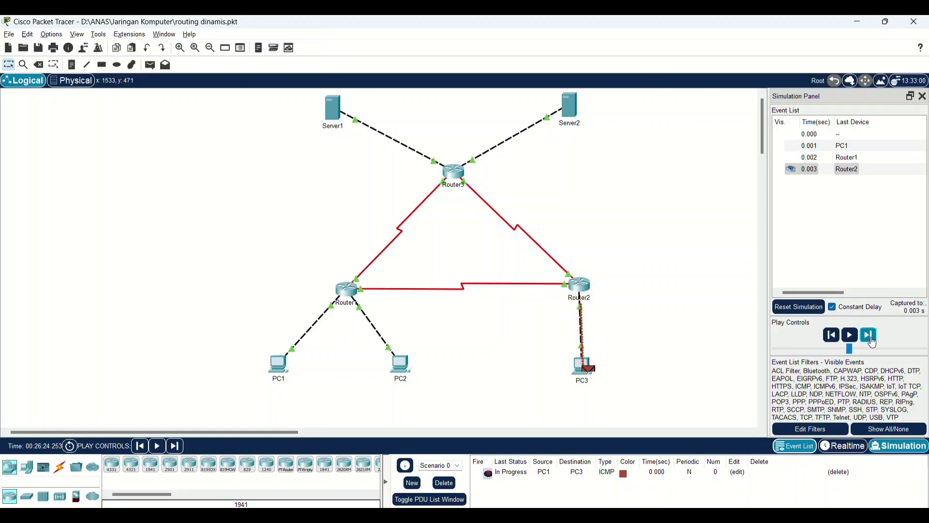
pyautogui.click(873, 342)
pyautogui.click(871, 339)
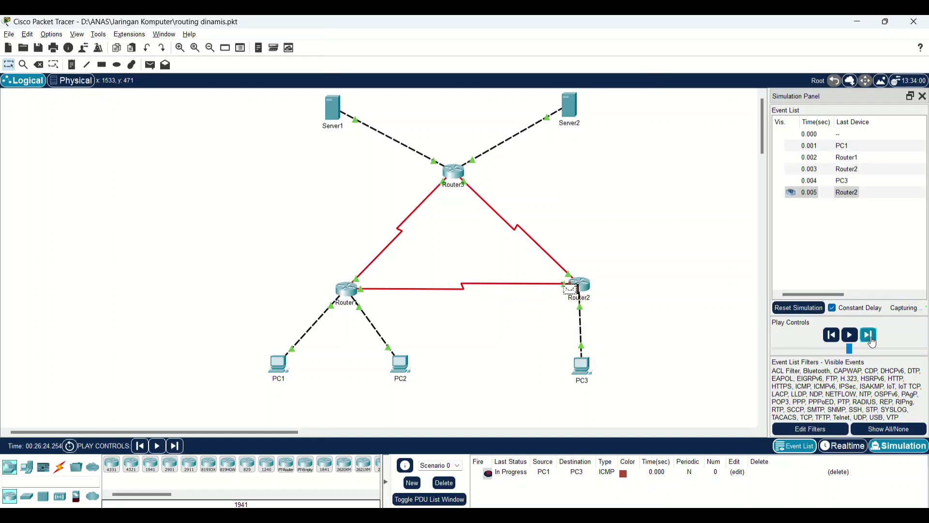
pyautogui.click(873, 342)
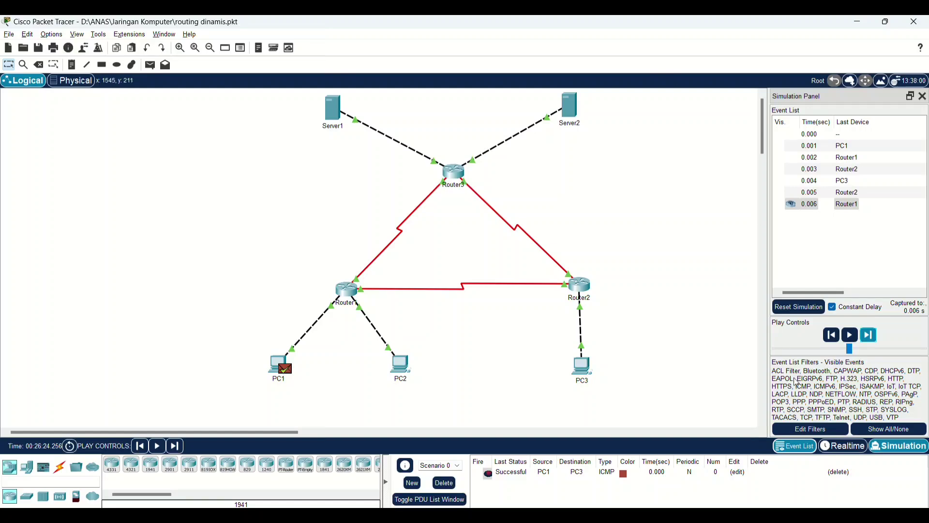
# Replace the PC1-to-PC3 PDU with a simple PDU from PC1 to Server1 and step its simulation forward event by event.
pyautogui.click(841, 473)
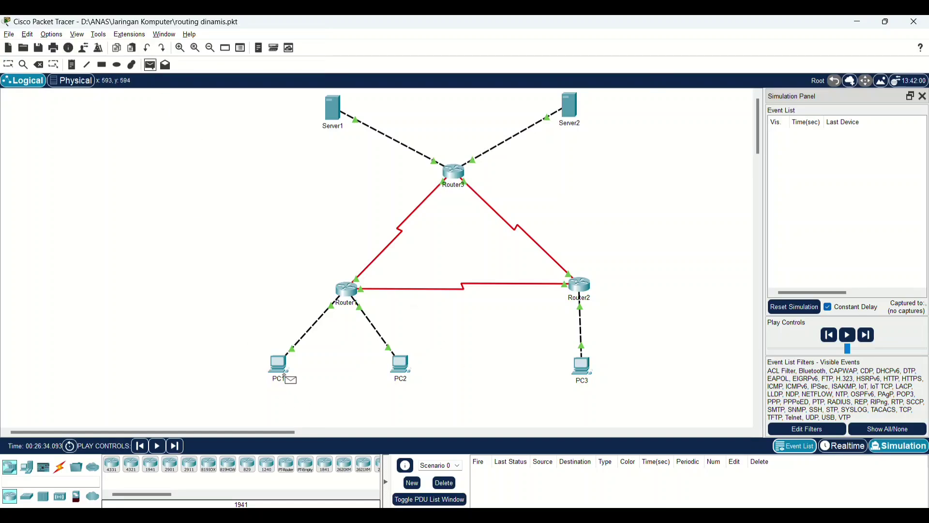
pyautogui.click(282, 370)
pyautogui.click(343, 129)
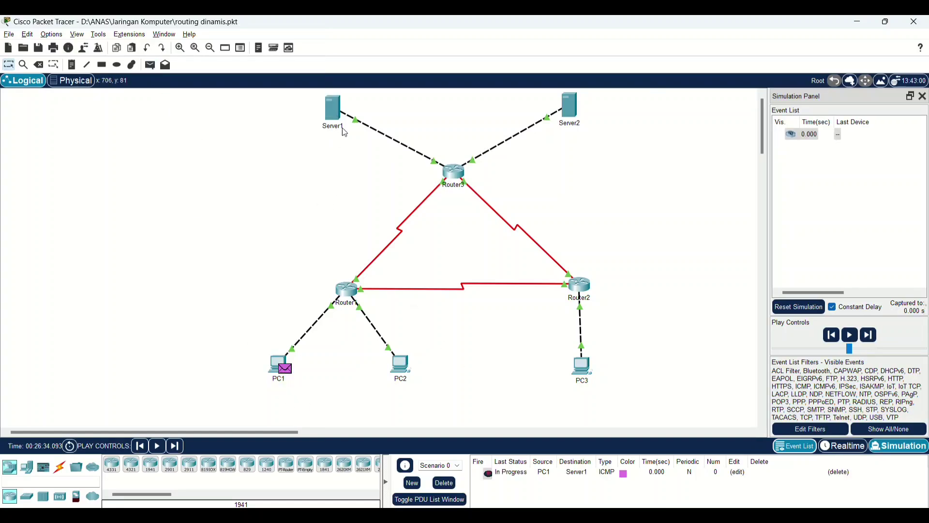
pyautogui.click(869, 337)
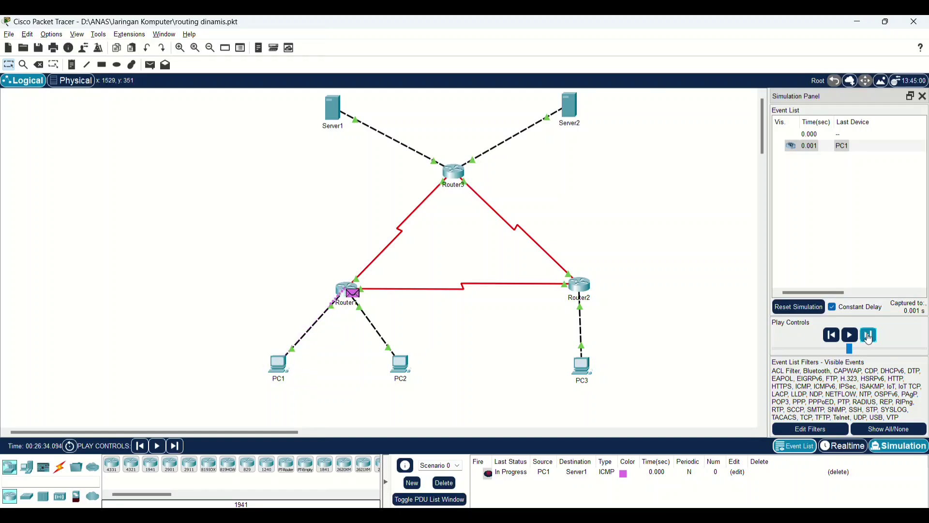
pyautogui.click(869, 336)
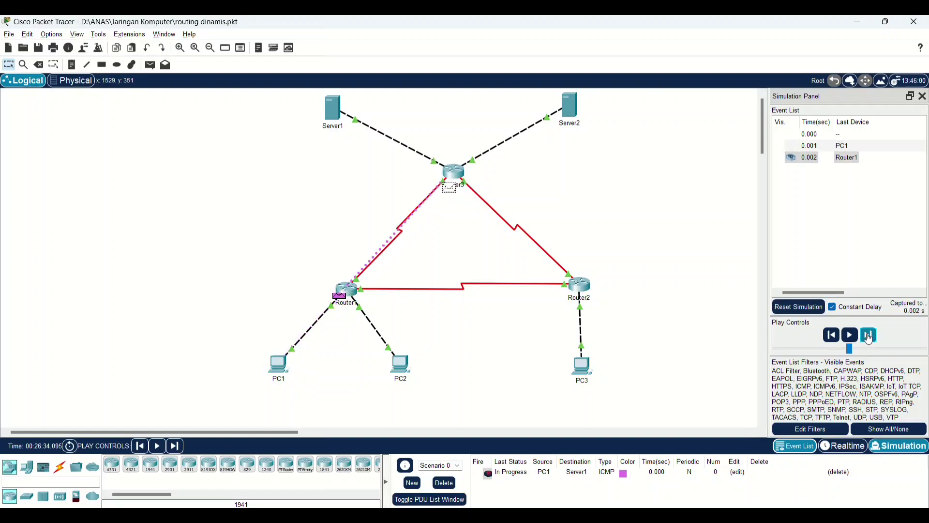
pyautogui.click(868, 336)
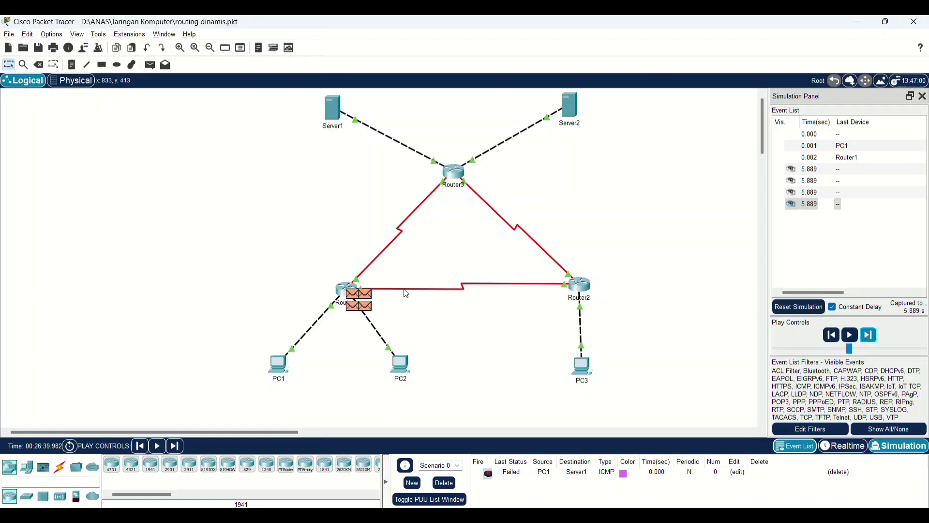
# Reset the simulation and step the PC1-to-Server1 packet through Router1 and Router3 to Server1 and back to PC1.
pyautogui.click(798, 307)
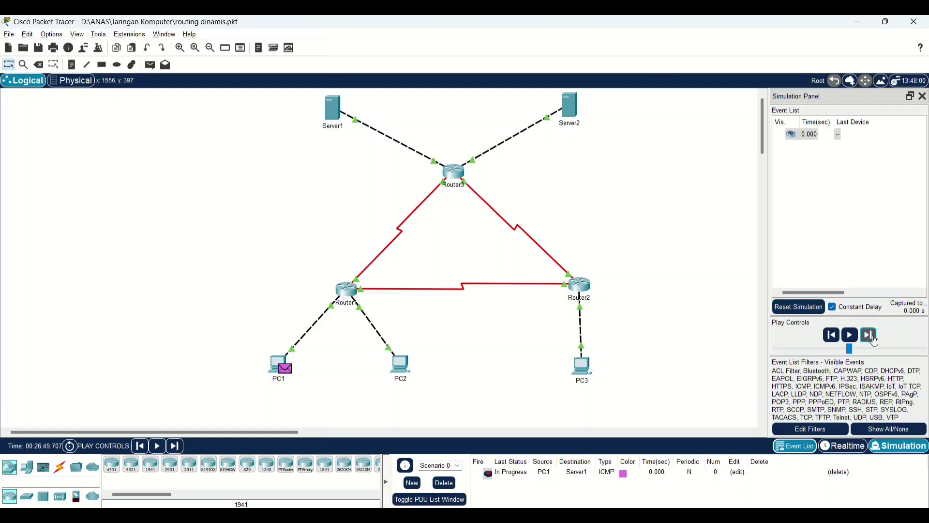
pyautogui.click(870, 336)
pyautogui.click(874, 339)
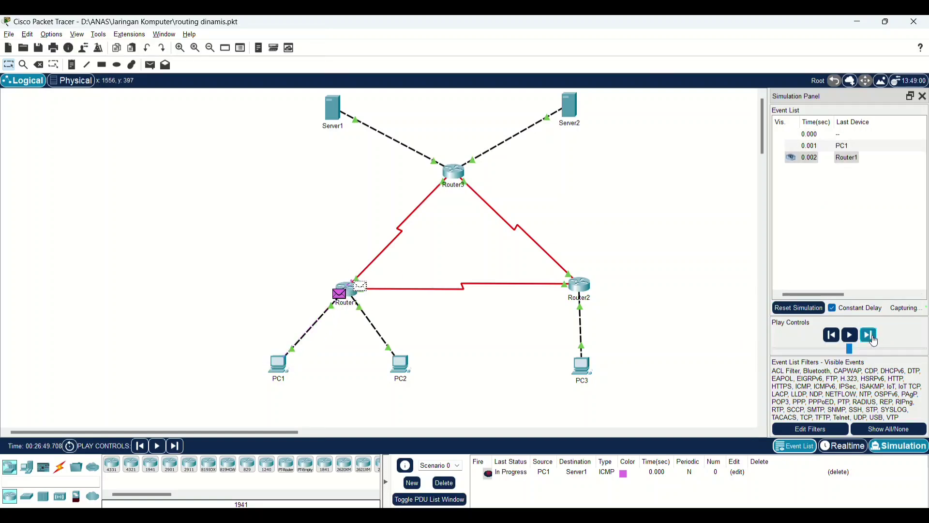
pyautogui.click(874, 341)
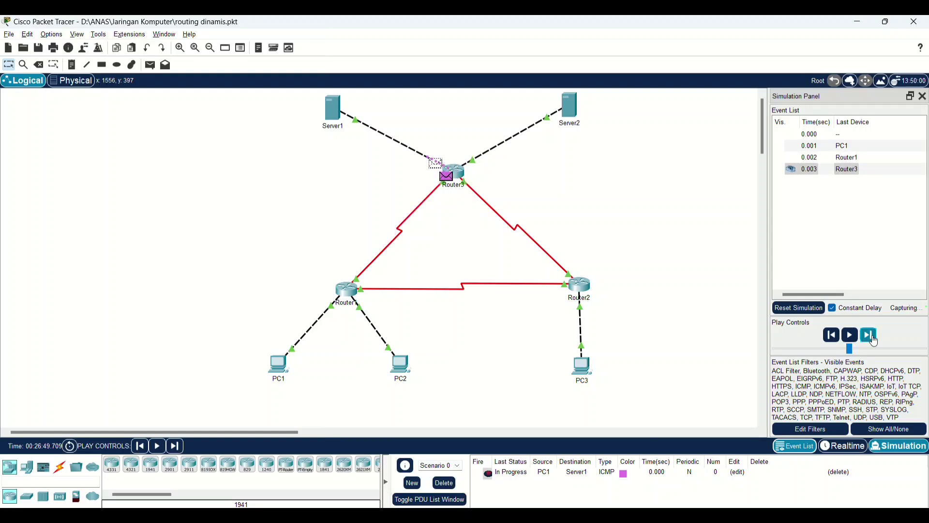
pyautogui.click(874, 341)
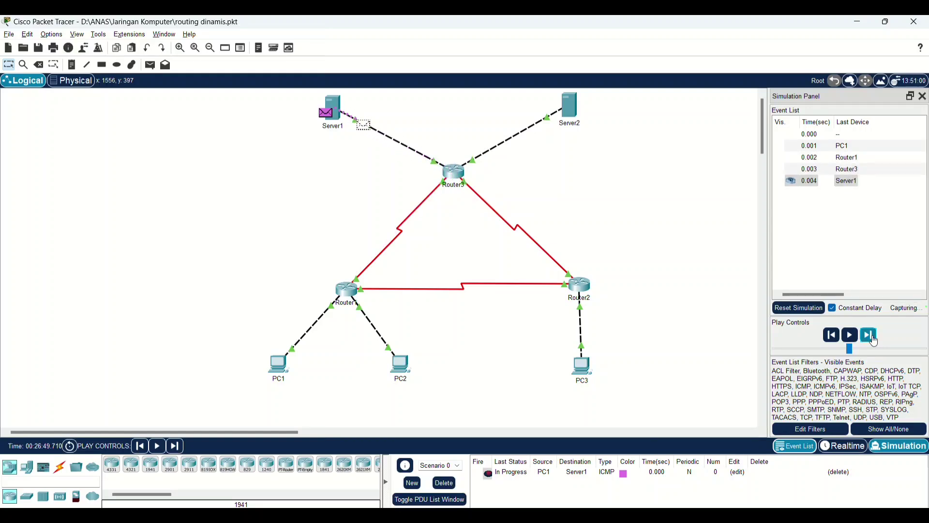
pyautogui.click(874, 341)
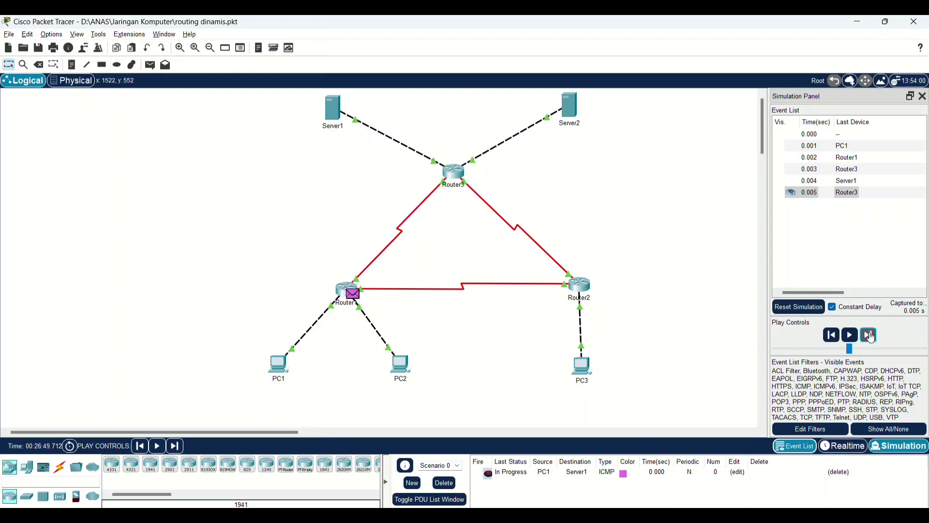
pyautogui.click(871, 338)
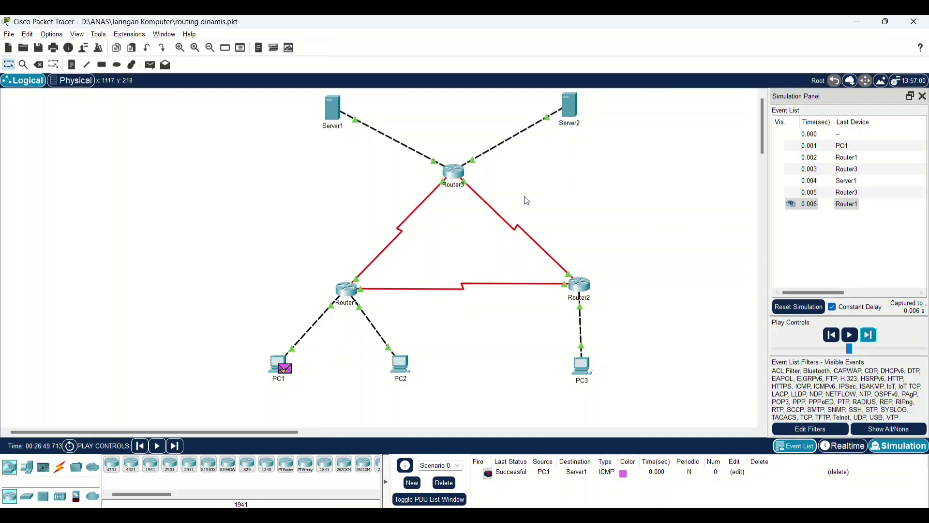
# Replace the PC1-to-Server1 PDU with a simple PDU from PC1 to Server2 and step its simulation forward event by event.
pyautogui.click(843, 472)
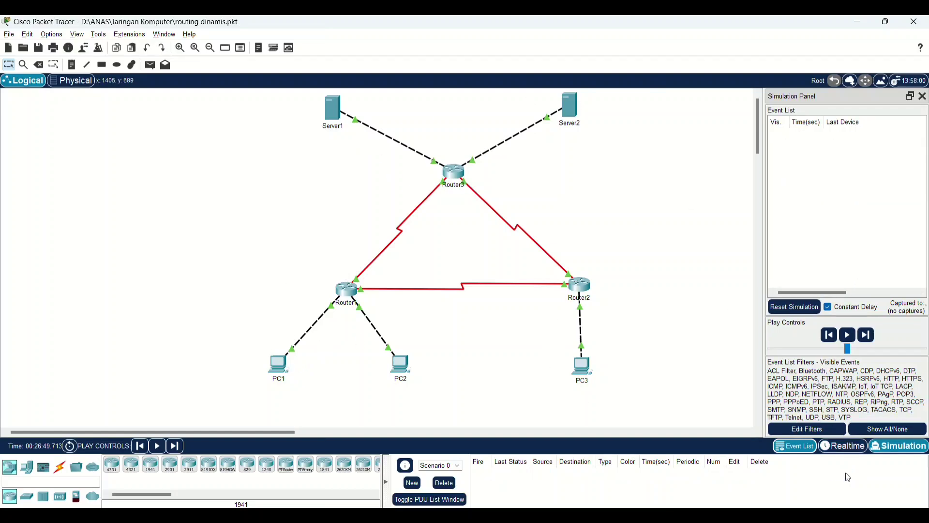
pyautogui.click(150, 65)
pyautogui.click(280, 365)
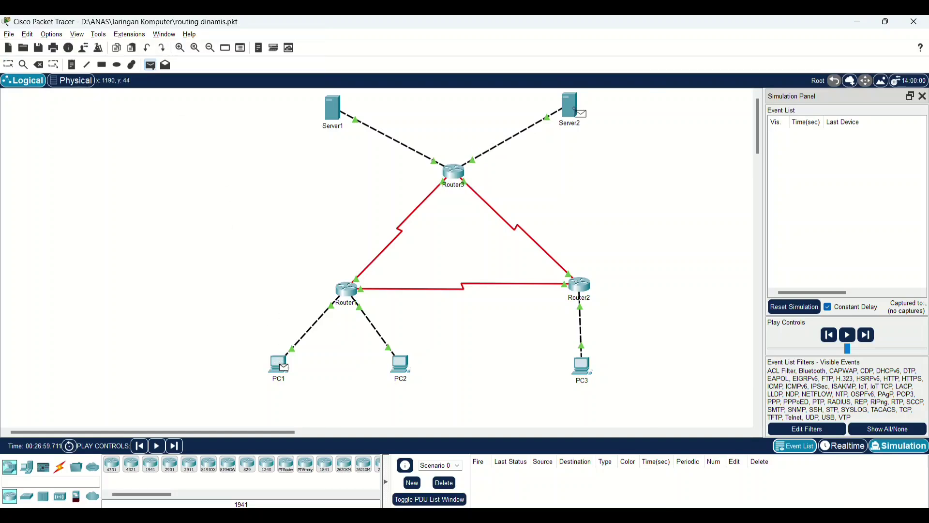
pyautogui.click(573, 116)
pyautogui.click(870, 336)
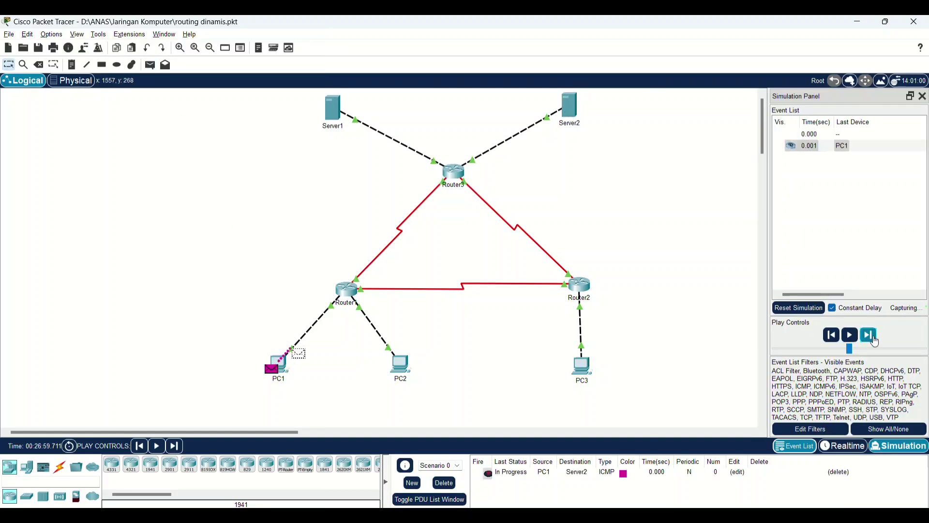
pyautogui.click(874, 338)
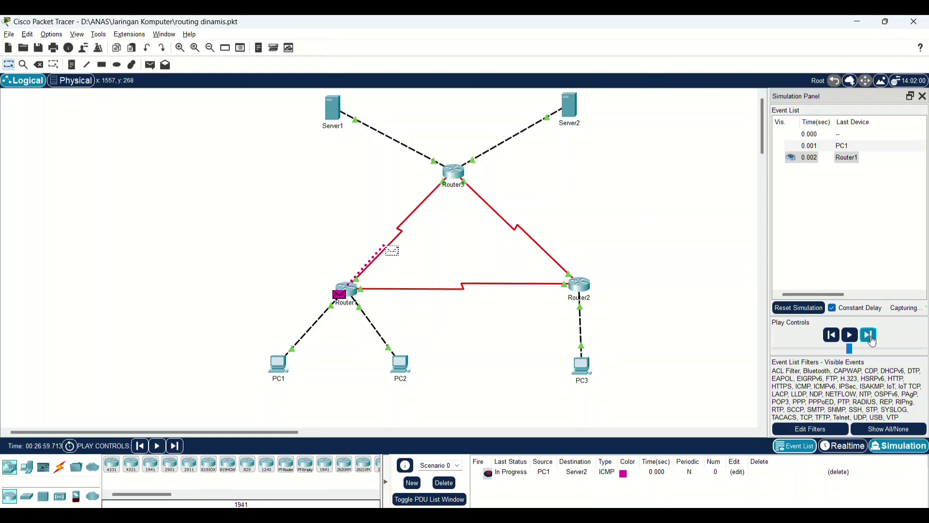
pyautogui.click(873, 339)
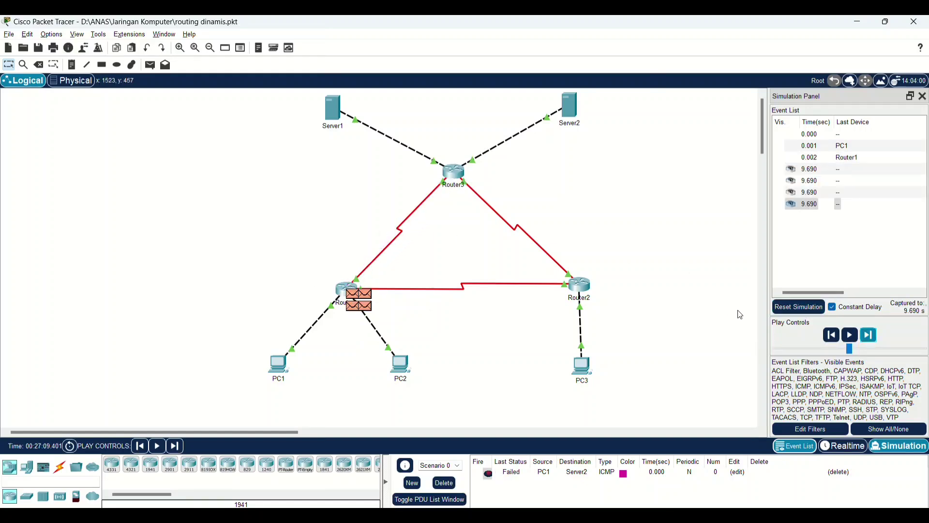
# Reset the simulation and step the PC1-to-Server2 packet through Router1 and Router3 to Server2 and back to PC1.
pyautogui.click(799, 307)
pyautogui.click(869, 336)
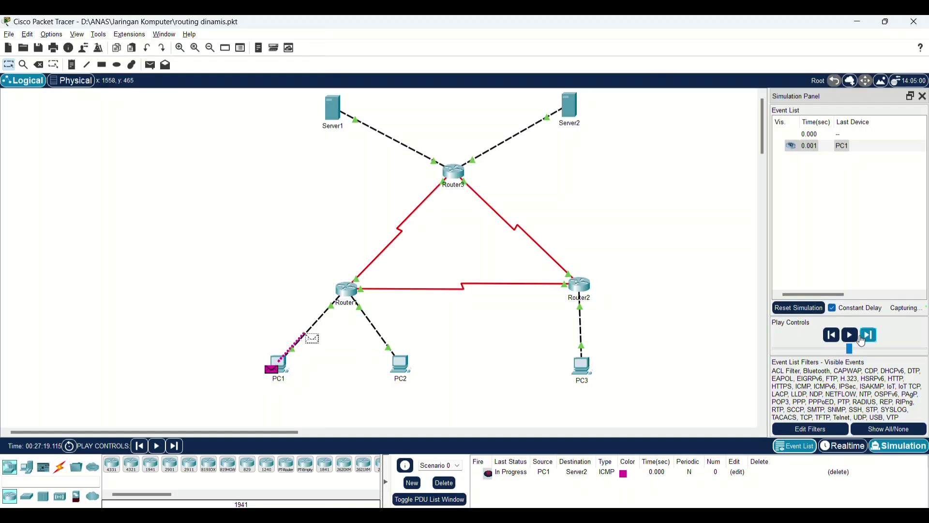
pyautogui.click(870, 336)
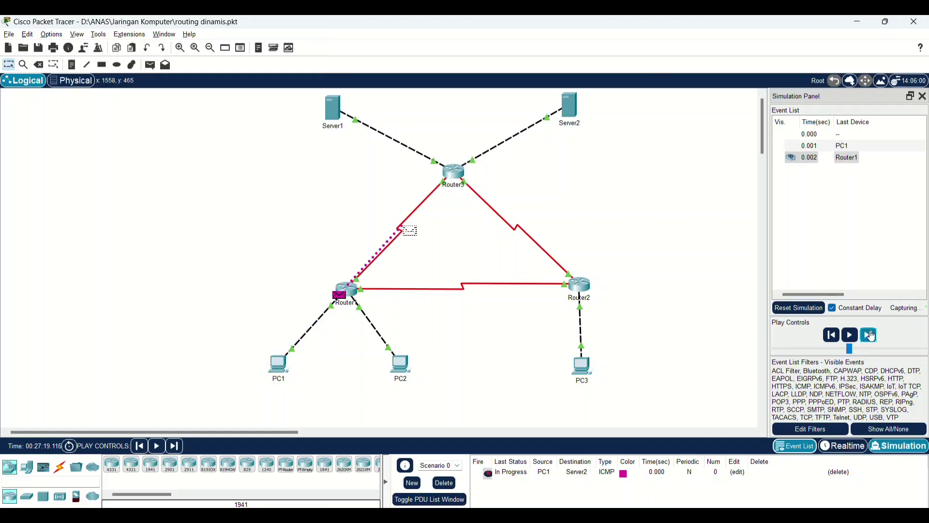
pyautogui.click(870, 336)
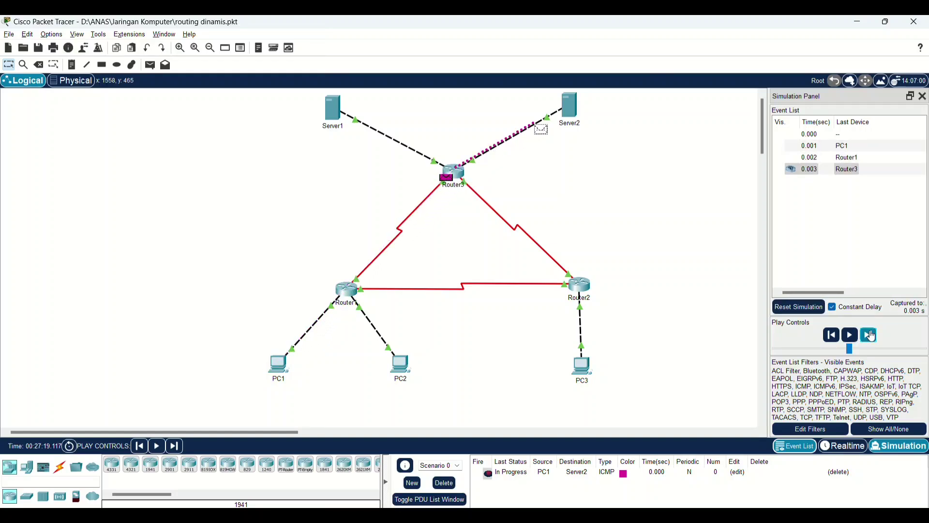
pyautogui.click(869, 336)
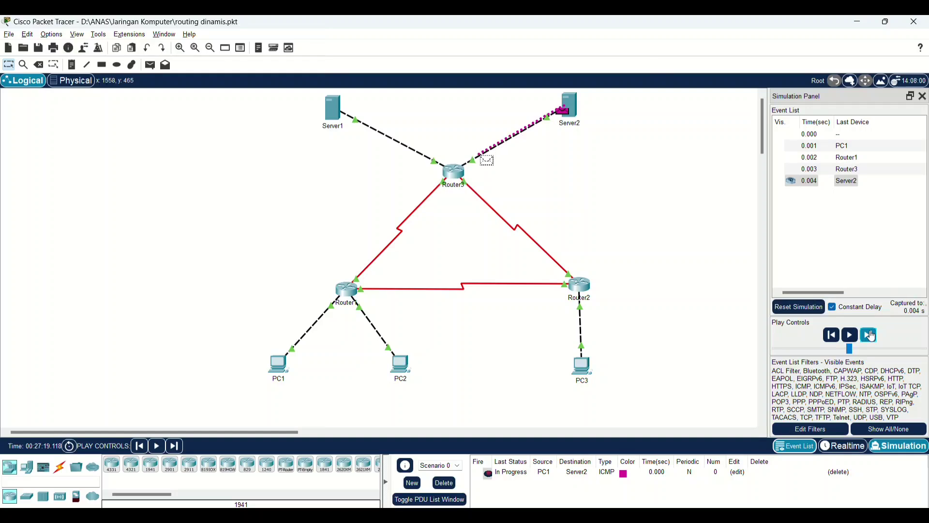
pyautogui.click(870, 336)
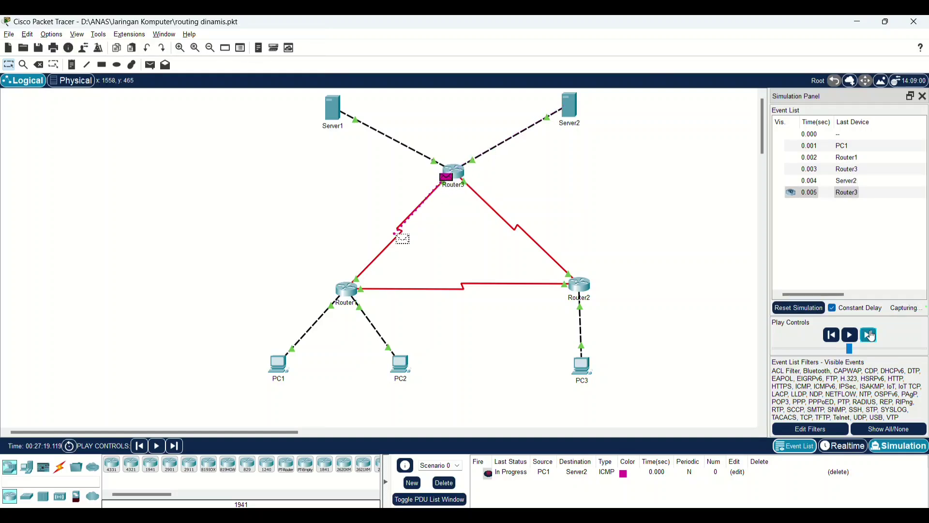
pyautogui.click(870, 336)
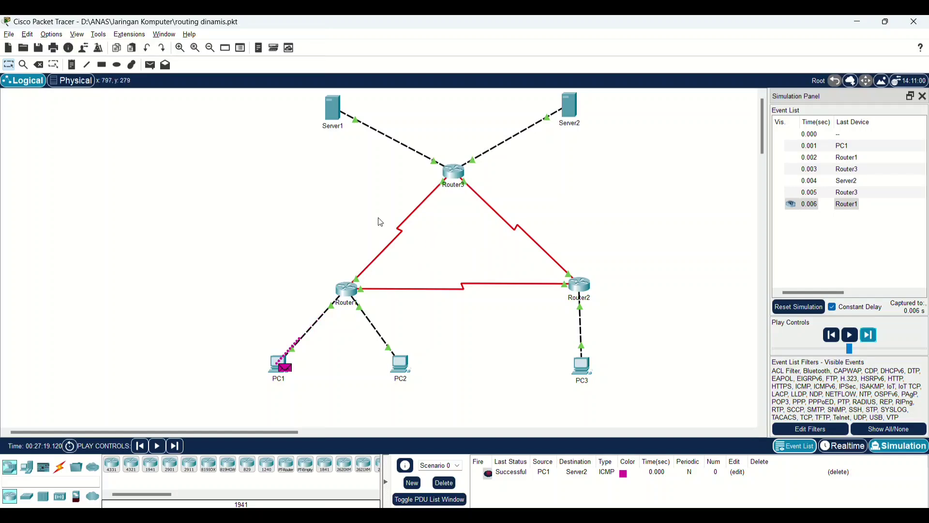
# Delete the PC1-to-Server2 PDU and add a simple PDU from PC3 to PC2.
pyautogui.click(843, 473)
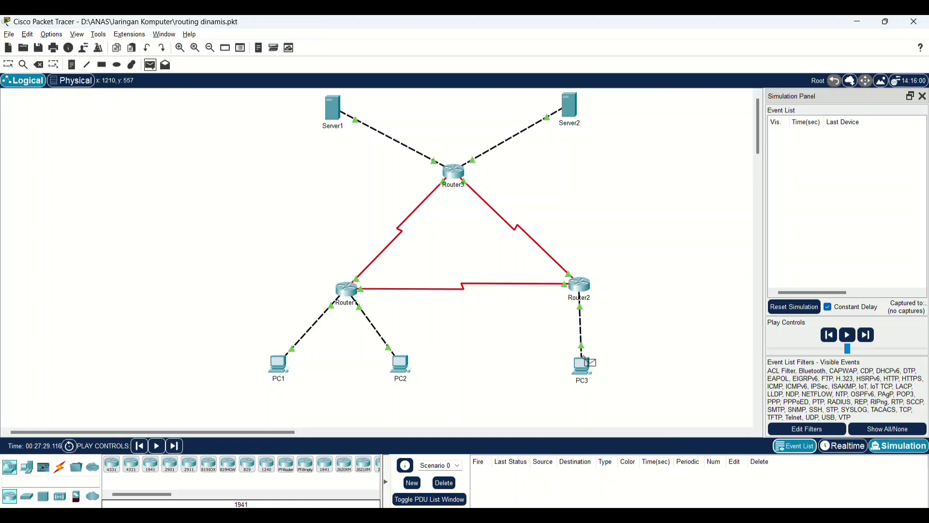
pyautogui.click(583, 362)
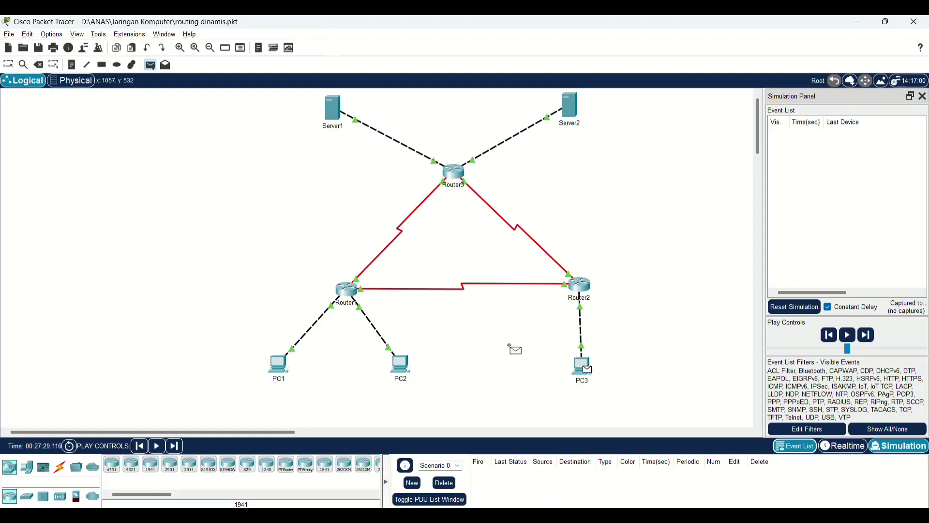
pyautogui.click(408, 371)
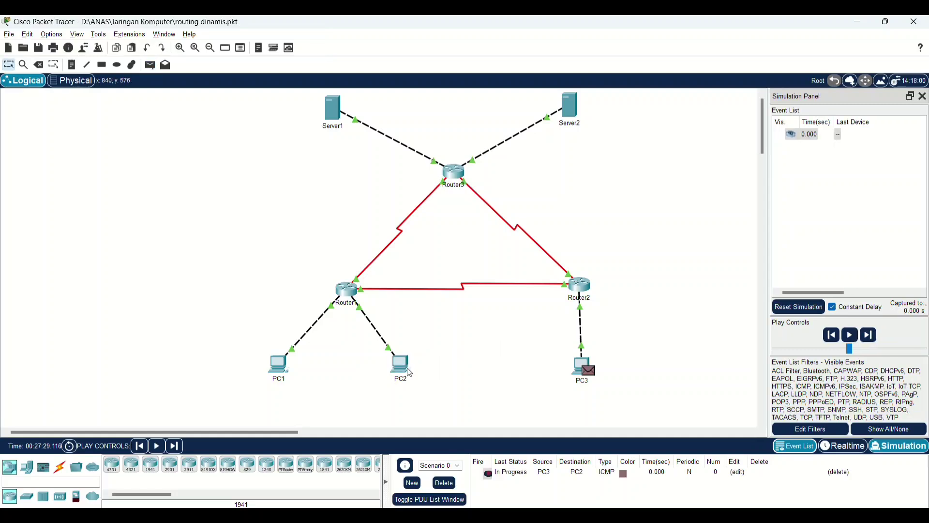
# Step the PC3-to-PC2 packet through Router2 and Router1 to PC2 and back to PC3.
pyautogui.click(869, 335)
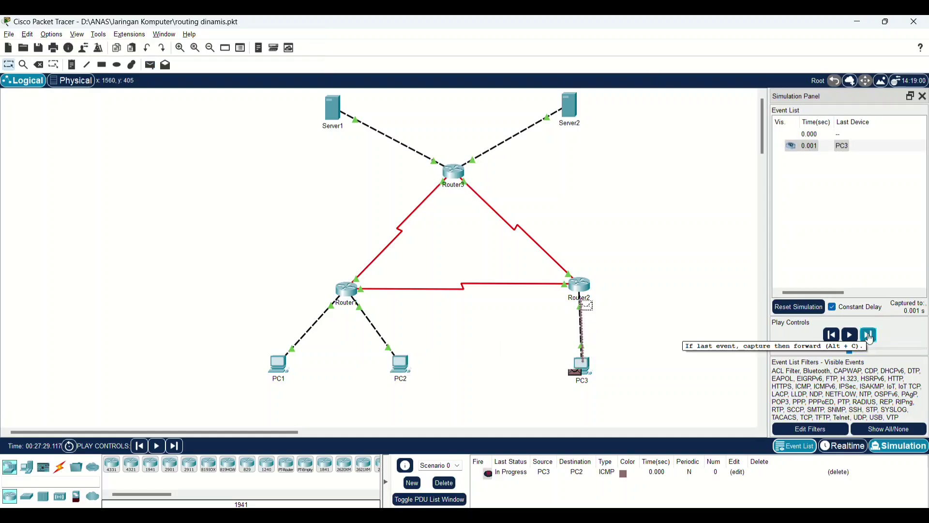
pyautogui.click(870, 335)
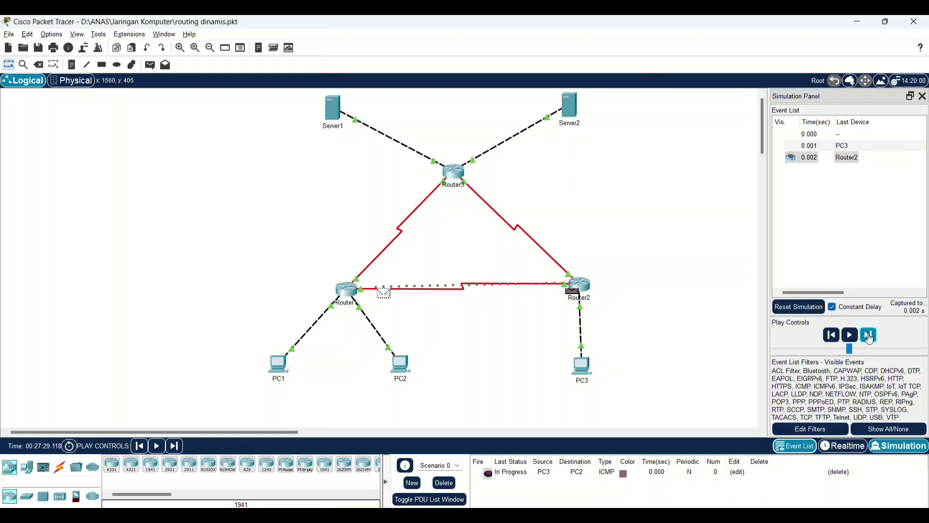
pyautogui.click(870, 336)
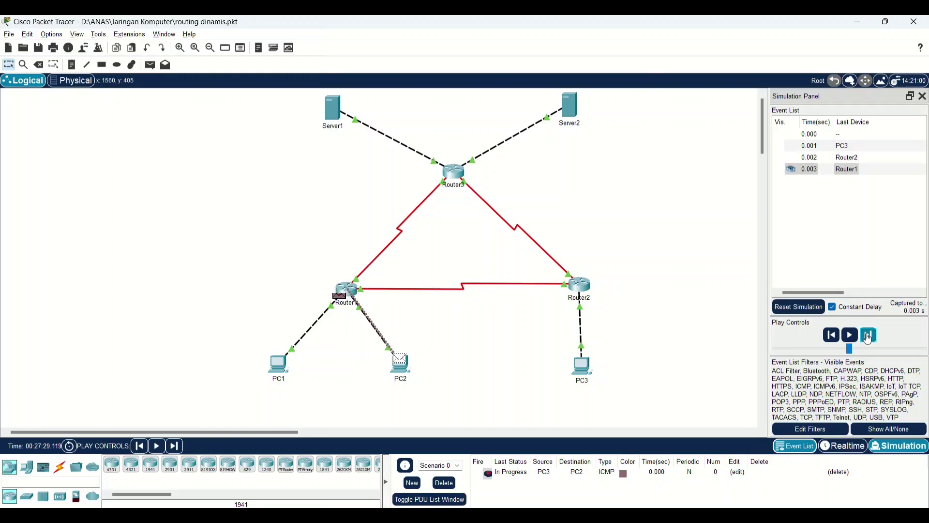
pyautogui.click(870, 336)
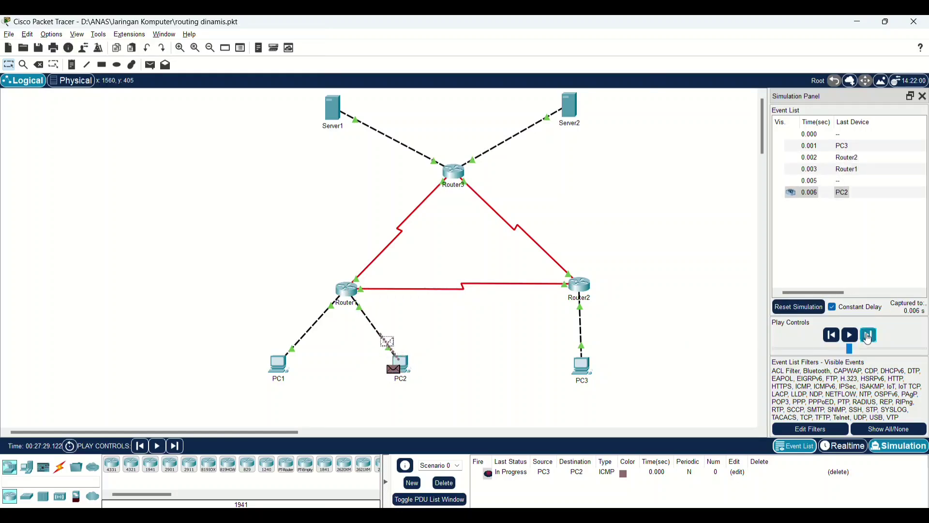
pyautogui.click(869, 336)
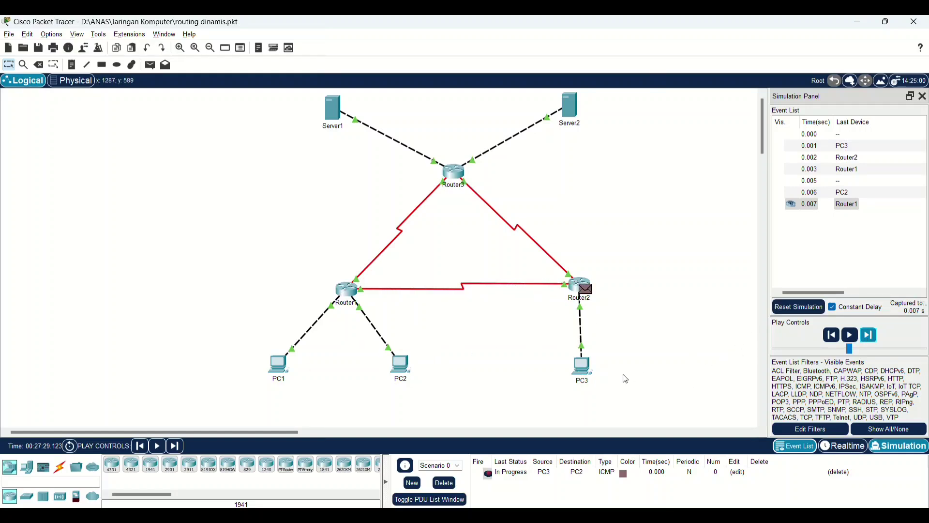
pyautogui.click(869, 335)
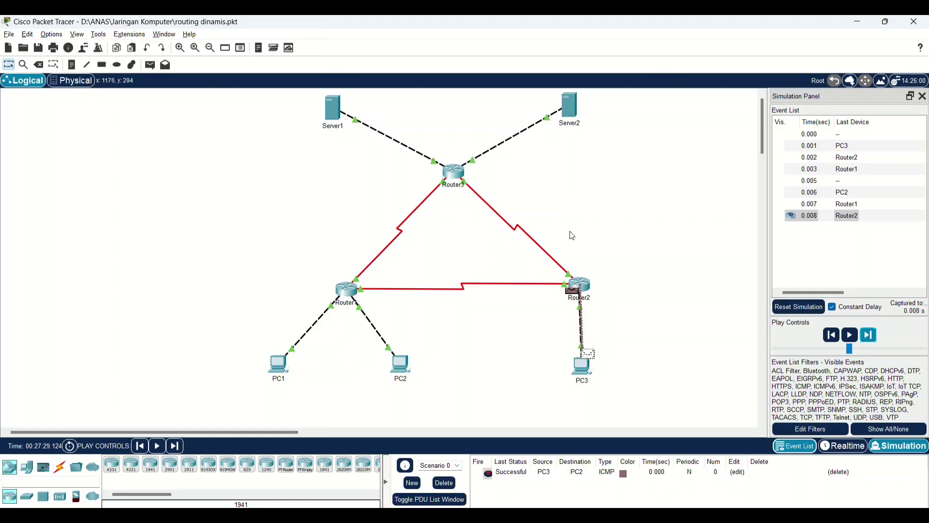
# Delete the PC3-to-PC2 PDU and add a simple PDU from PC3 to PC1.
pyautogui.click(844, 475)
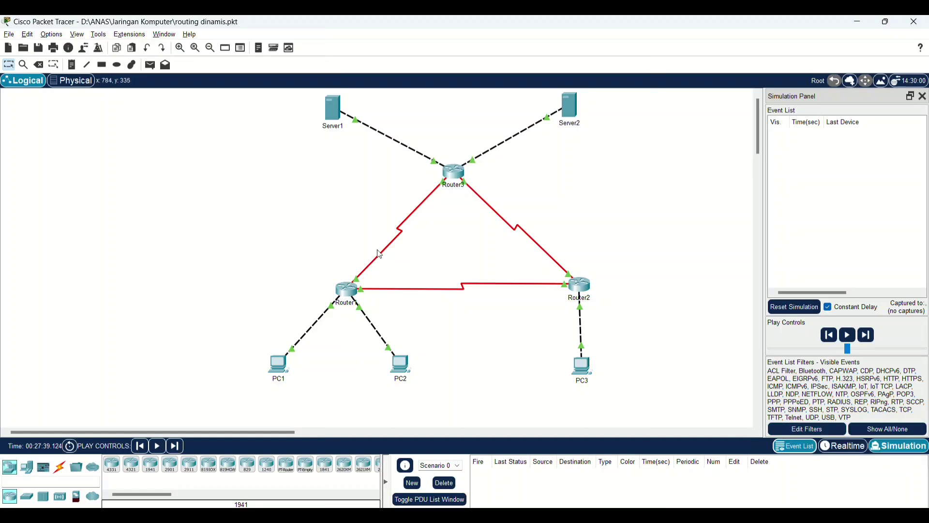
pyautogui.click(149, 66)
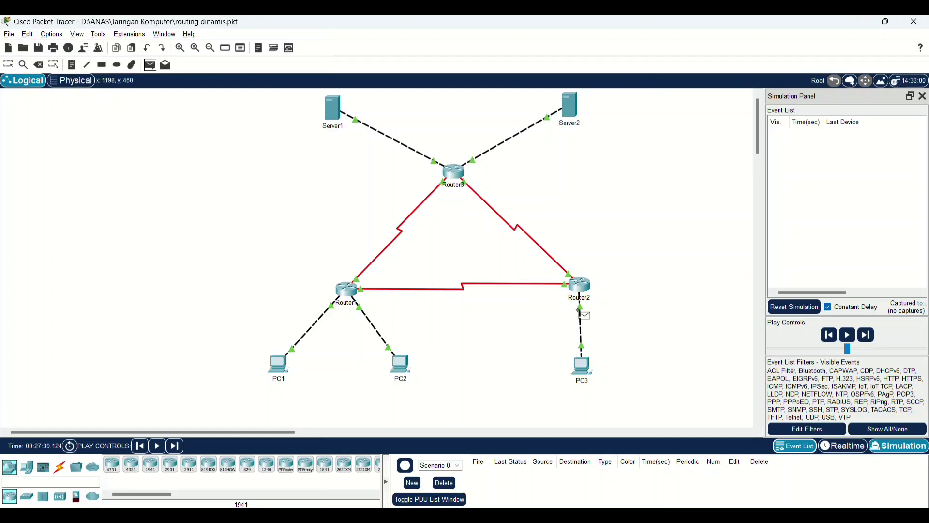
pyautogui.click(583, 368)
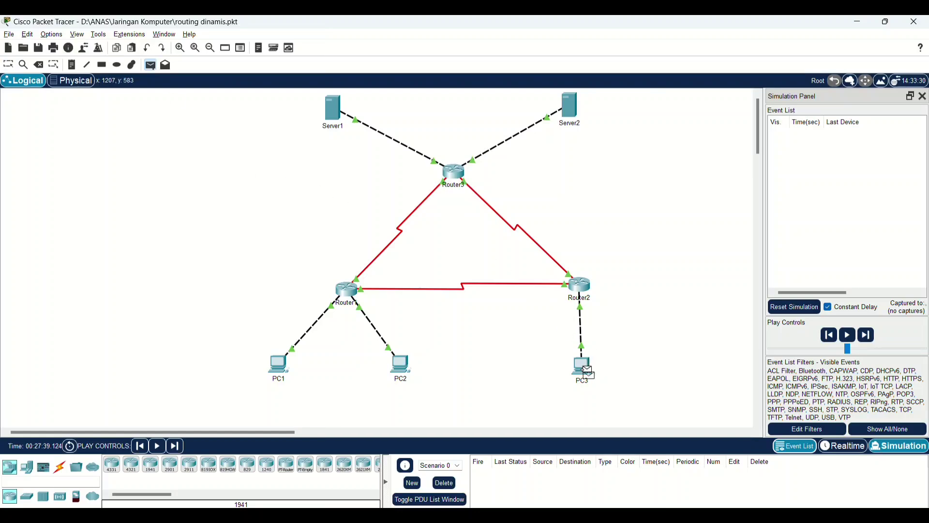
pyautogui.click(279, 366)
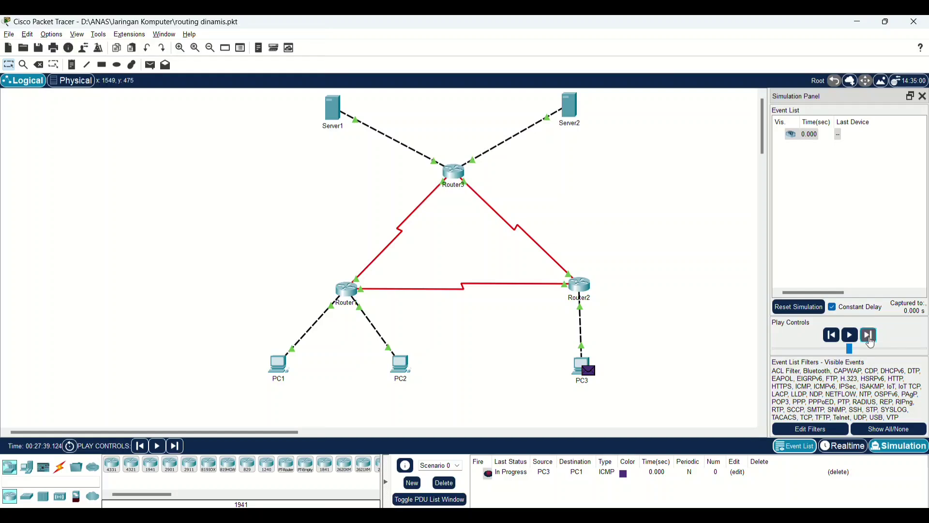
# Step the PC3-to-PC1 packet through Router2 and Router1 to PC1 and back to PC3.
pyautogui.click(870, 338)
pyautogui.click(870, 336)
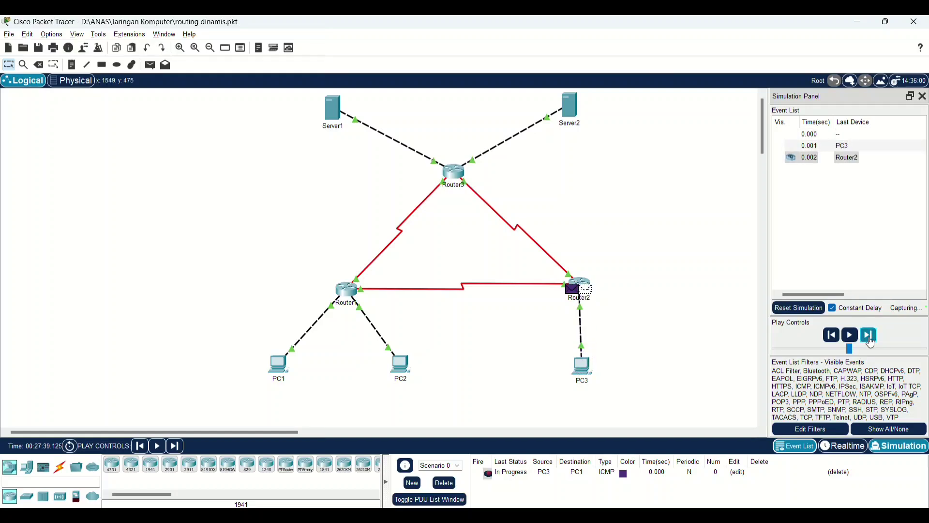
pyautogui.click(870, 339)
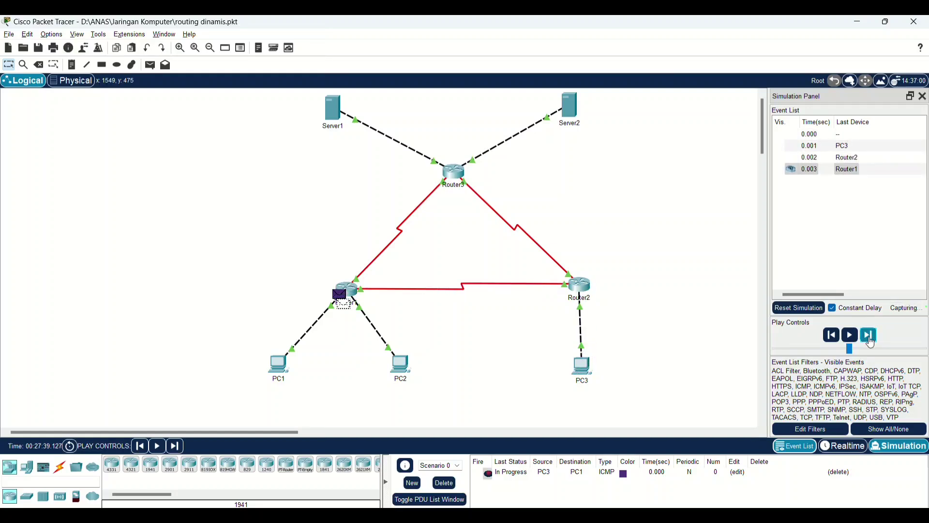
pyautogui.click(870, 338)
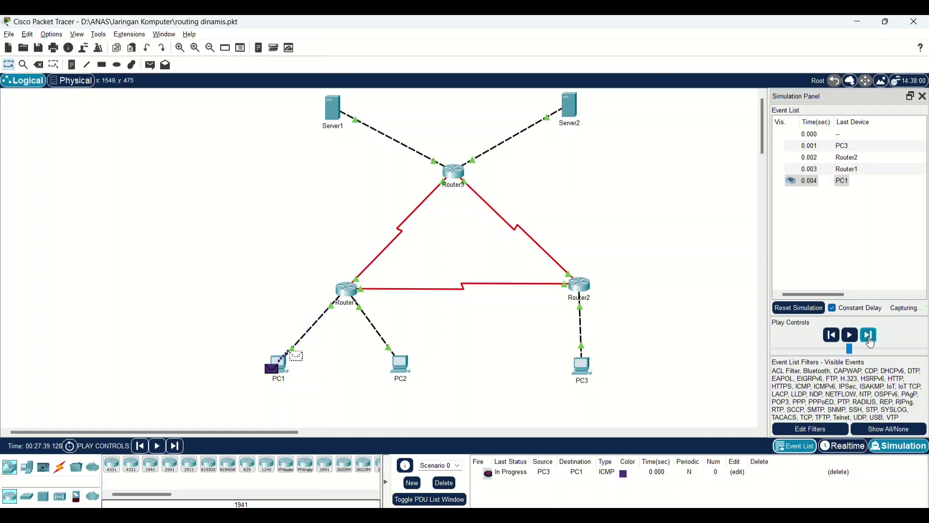
pyautogui.click(870, 337)
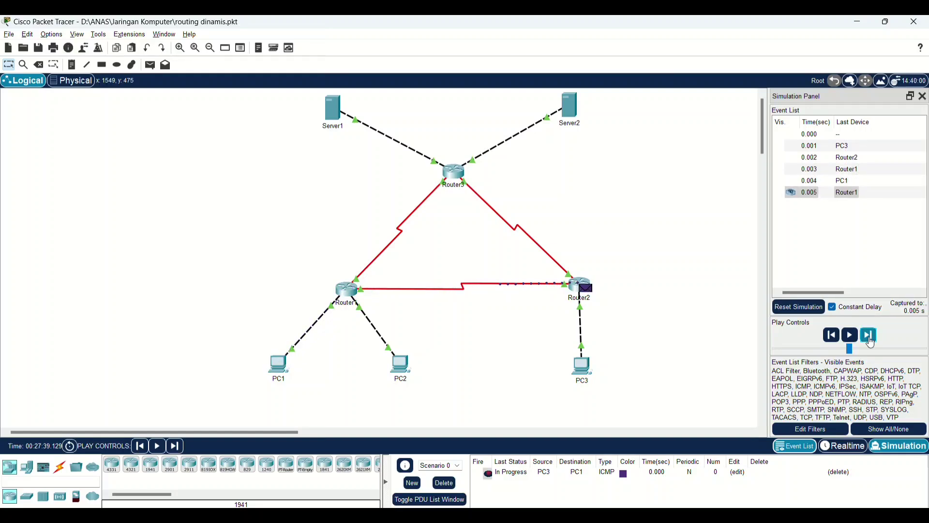
pyautogui.click(870, 339)
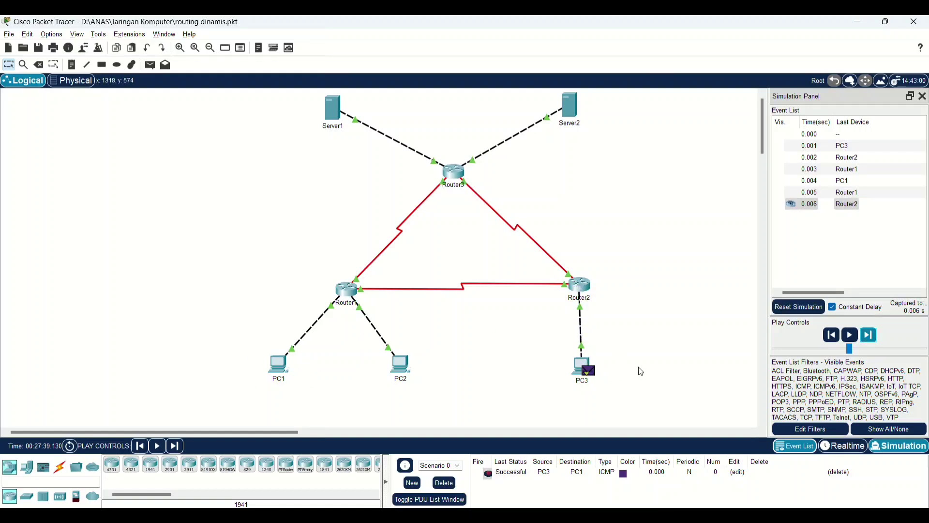
# Delete the PC3-to-PC1 PDU and add a simple PDU from PC3 to Server1.
pyautogui.click(846, 466)
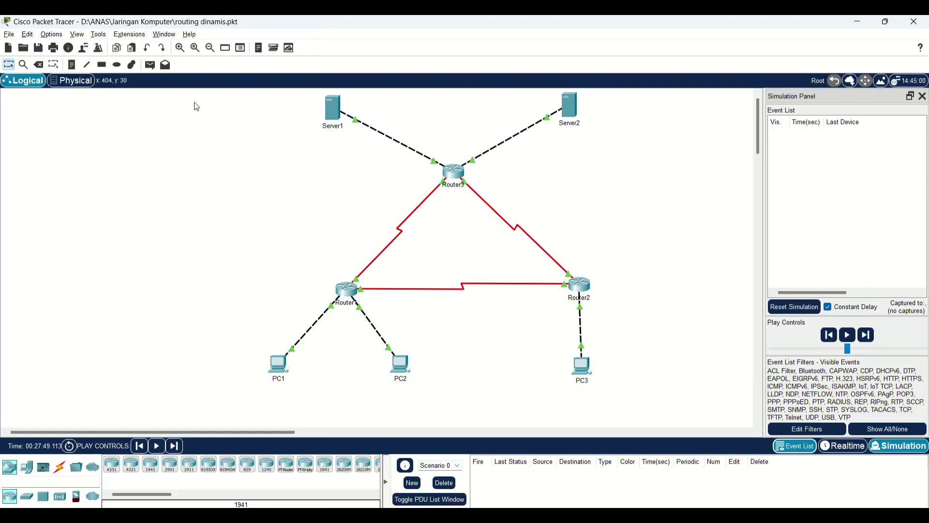
pyautogui.click(150, 65)
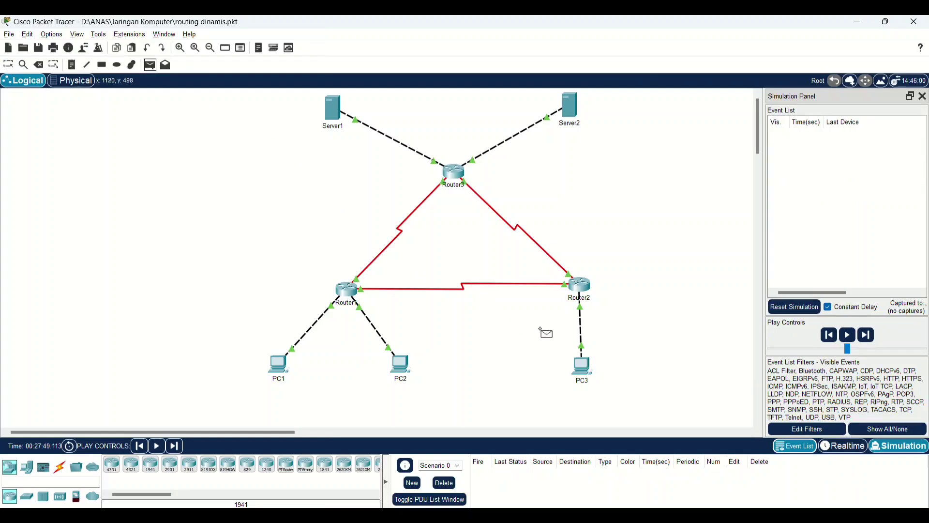
pyautogui.click(582, 365)
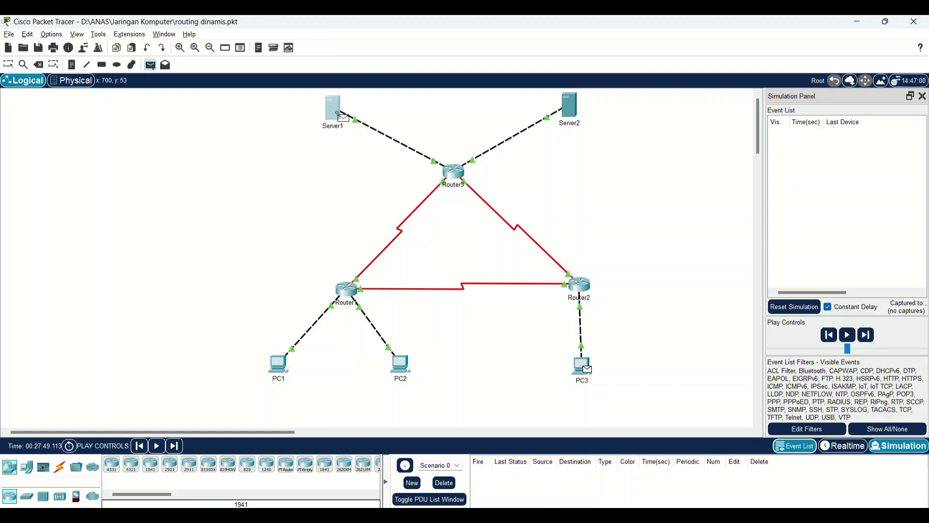
pyautogui.click(342, 113)
# Step the PC3-to-Server1 packet through Router2 and Router3 to Server1 and back to PC3.
pyautogui.click(868, 335)
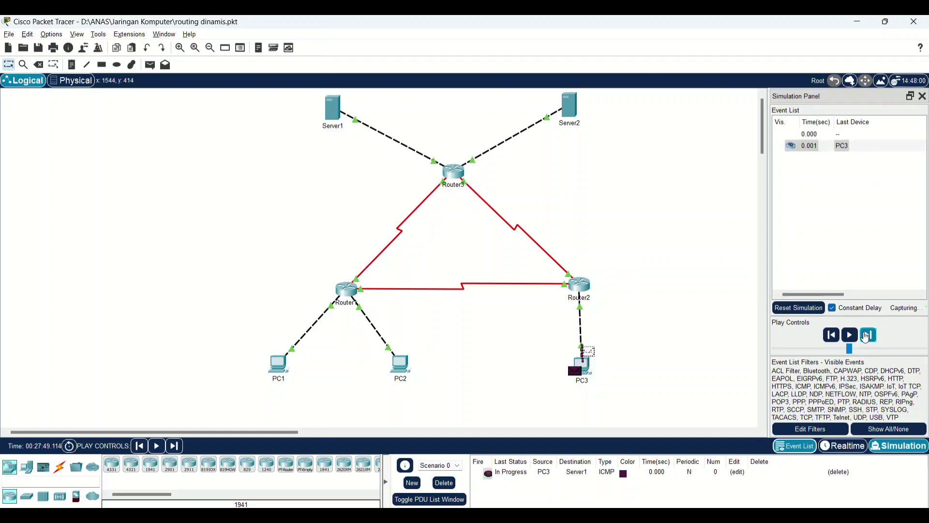
pyautogui.click(868, 335)
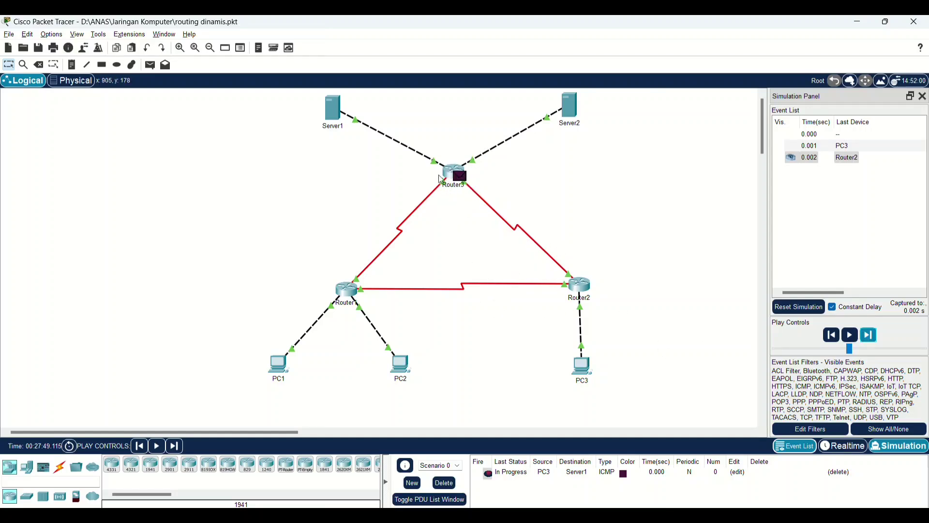
pyautogui.click(874, 341)
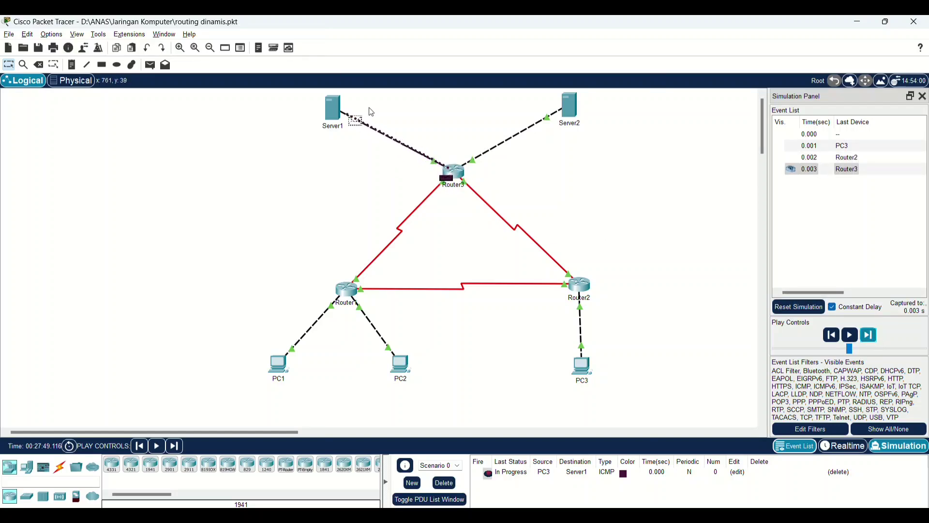
pyautogui.click(870, 336)
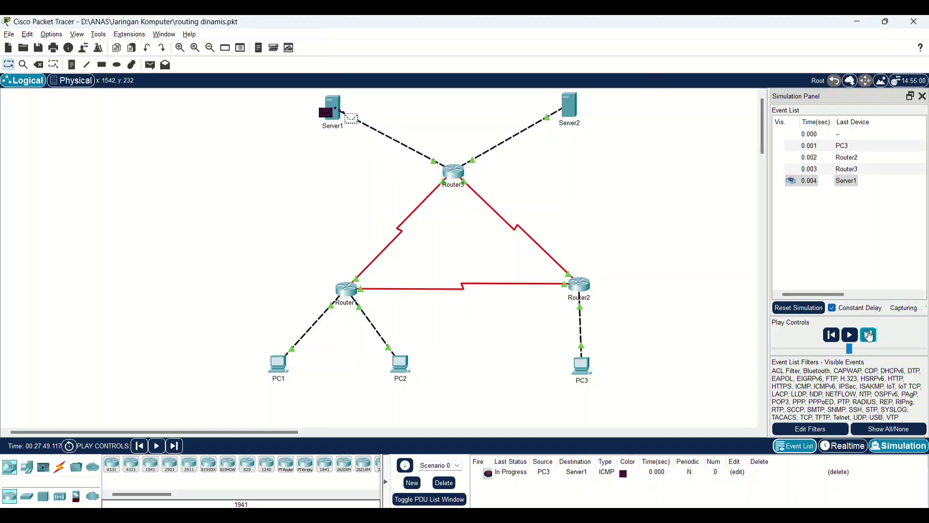
pyautogui.click(870, 337)
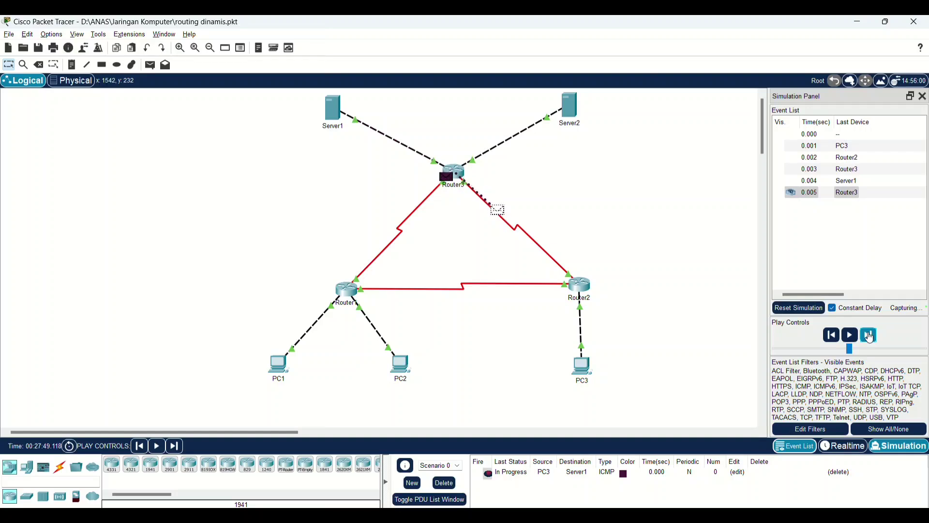
pyautogui.click(870, 337)
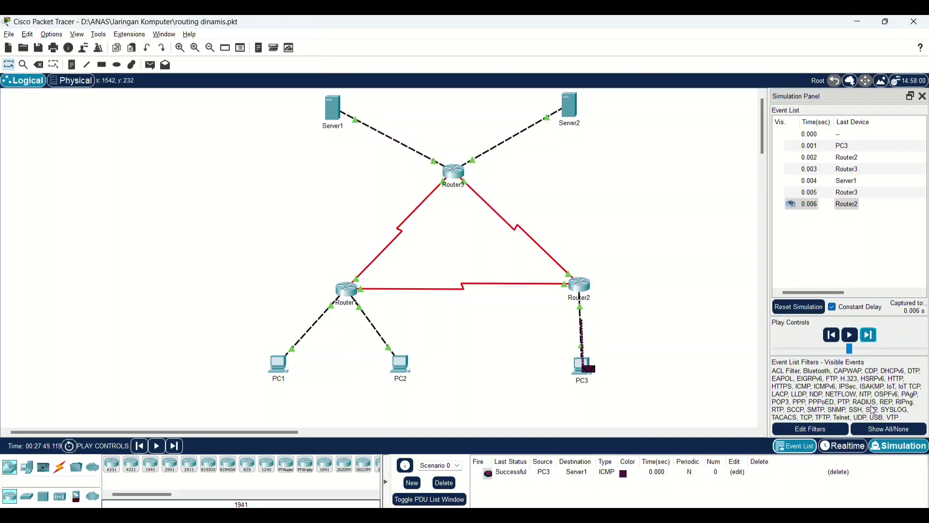
# Delete the PC3-to-Server1 PDU and add a simple PDU from PC3 to Server2.
pyautogui.click(840, 473)
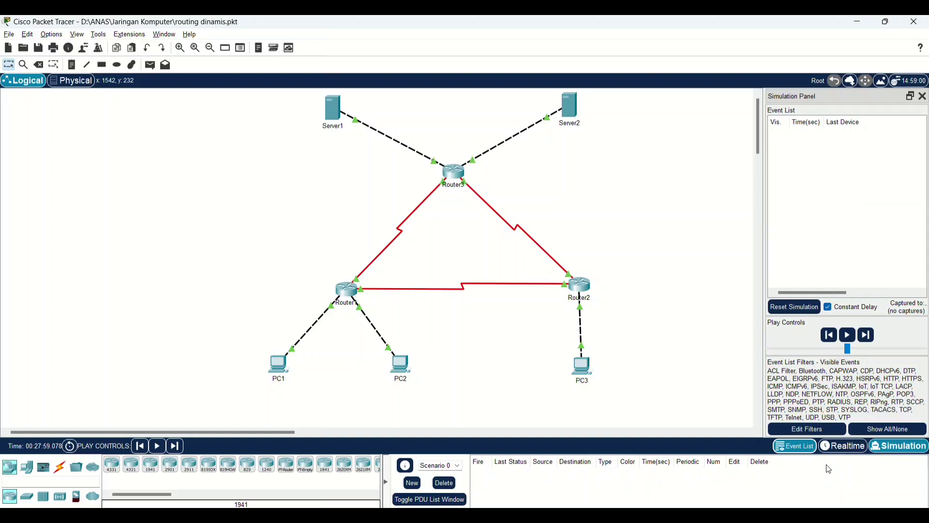
pyautogui.click(151, 68)
pyautogui.click(583, 366)
pyautogui.click(581, 115)
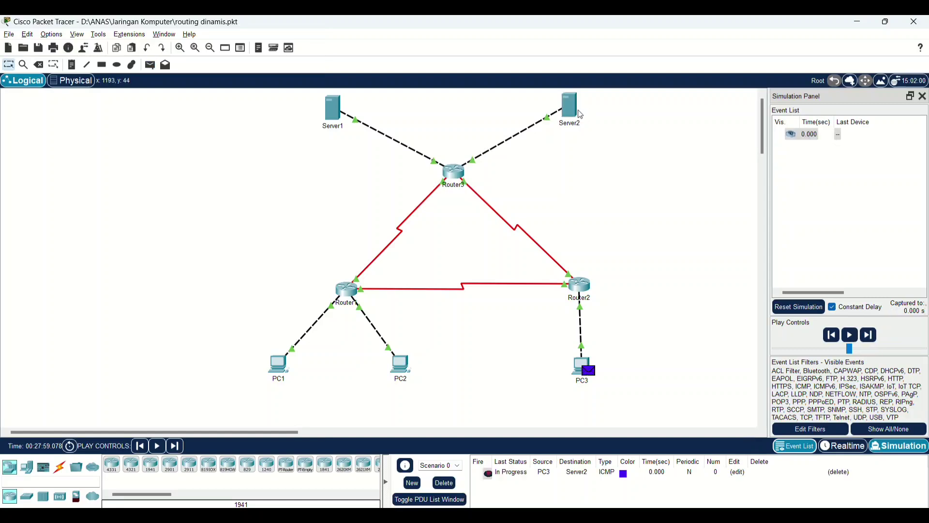
# Step the PC3-to-Server2 packet through Router2 and Router3 to Server2 and back to PC3.
pyautogui.click(869, 336)
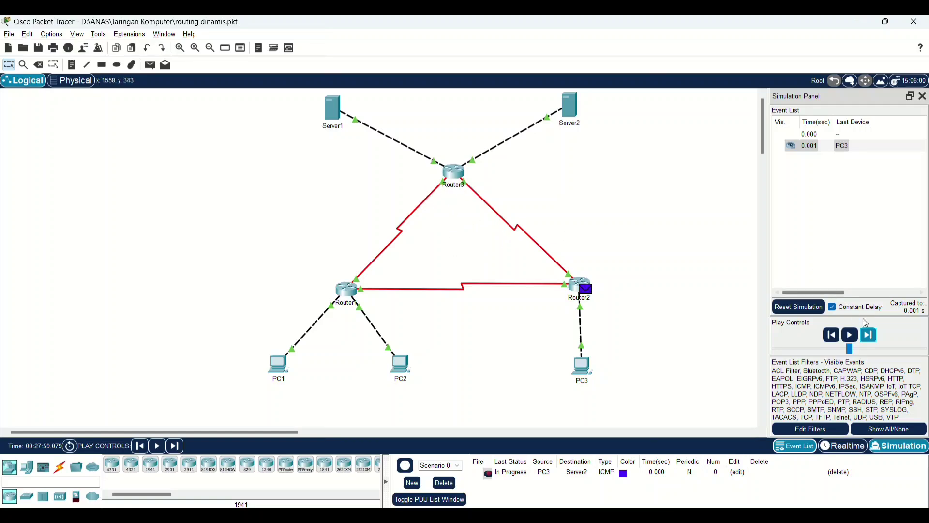
pyautogui.click(870, 335)
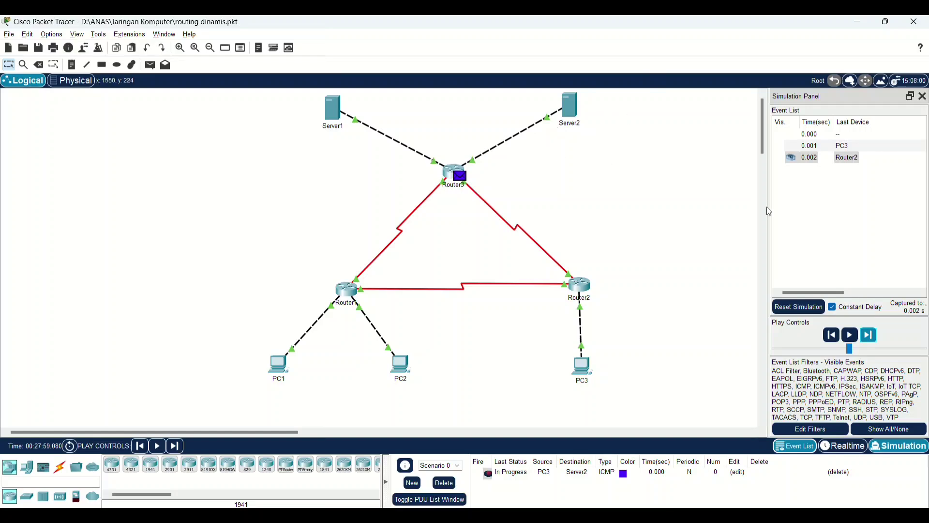
pyautogui.click(870, 335)
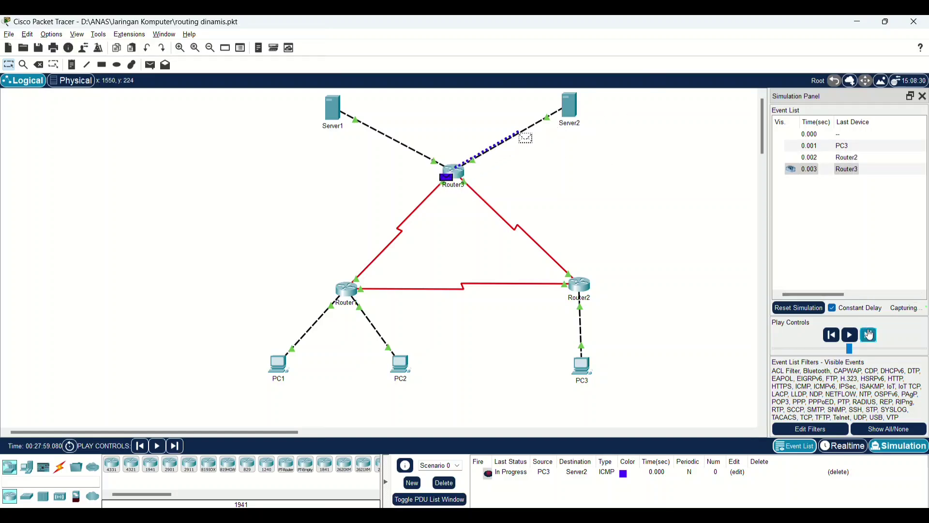
pyautogui.click(870, 335)
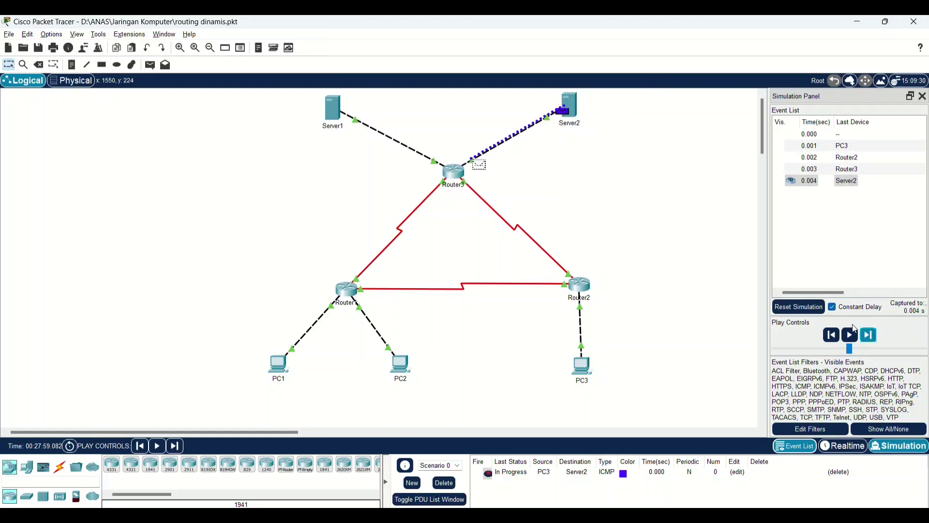
pyautogui.click(864, 338)
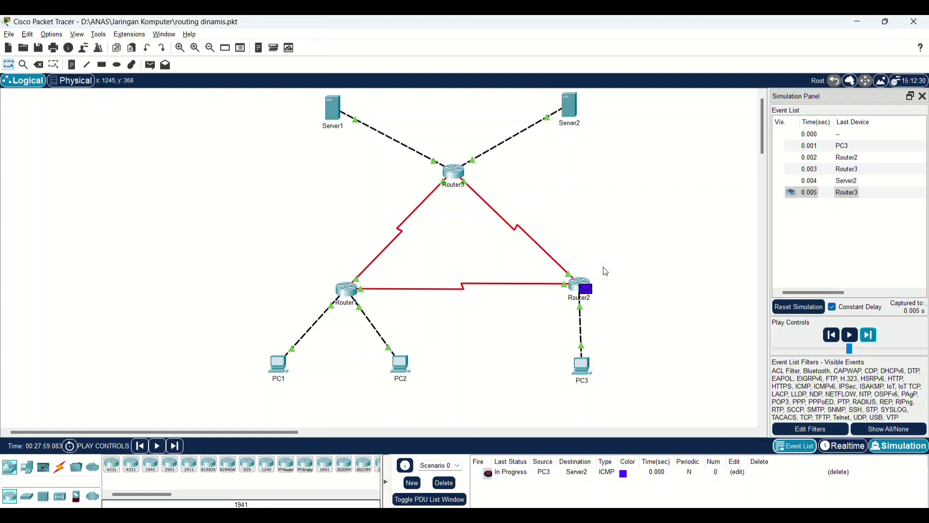
pyautogui.click(871, 336)
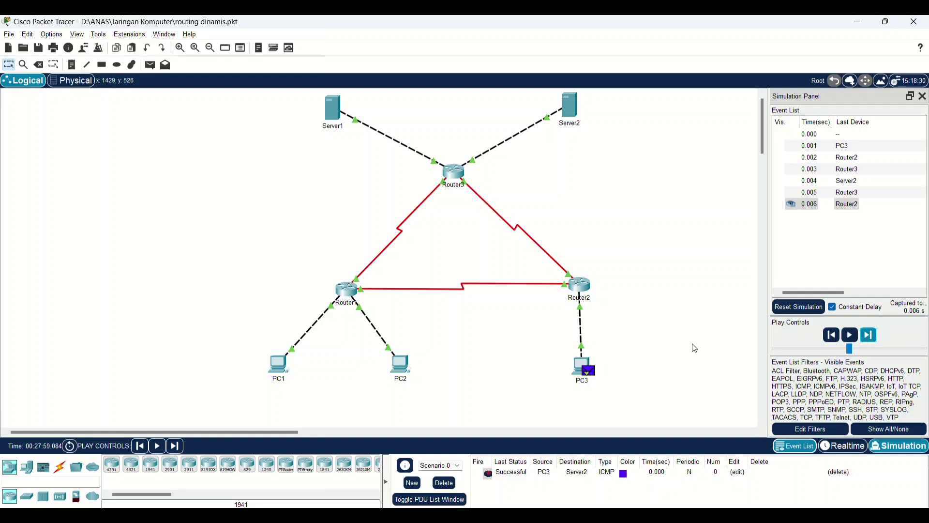
# Delete the PC3-to-Server2 PDU and add a simple PDU from Server1 to Server2.
pyautogui.click(839, 472)
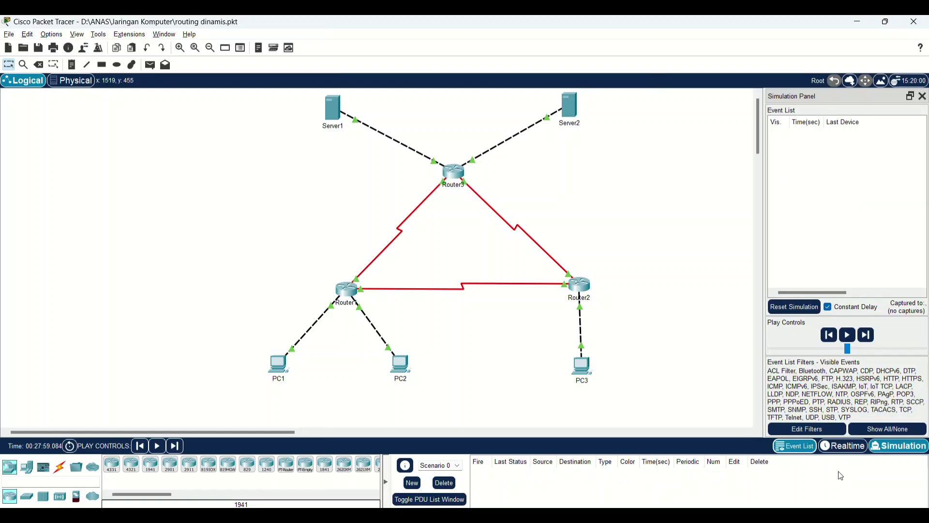
pyautogui.click(154, 66)
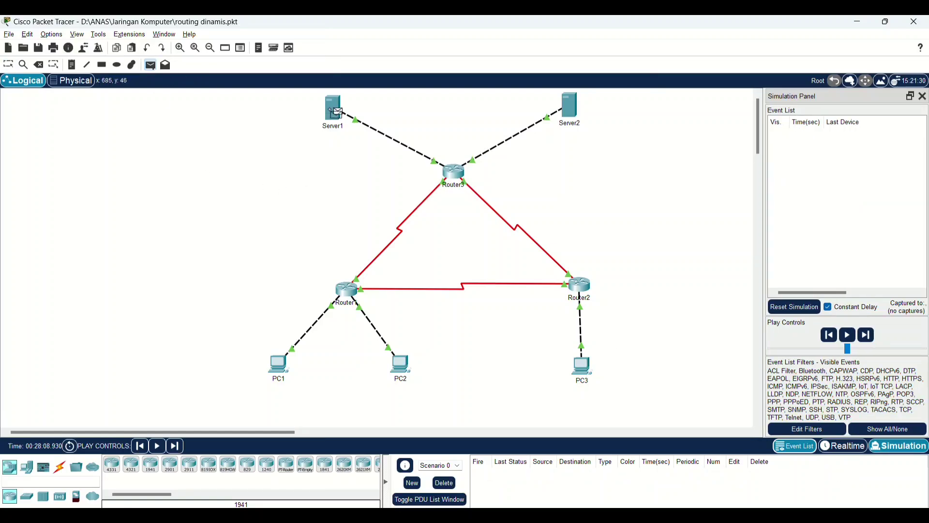
pyautogui.click(332, 109)
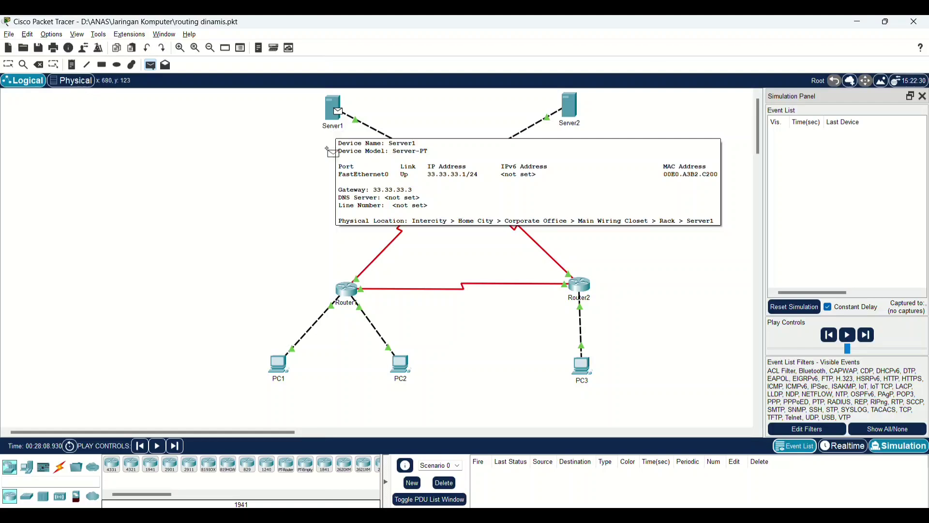
pyautogui.click(570, 112)
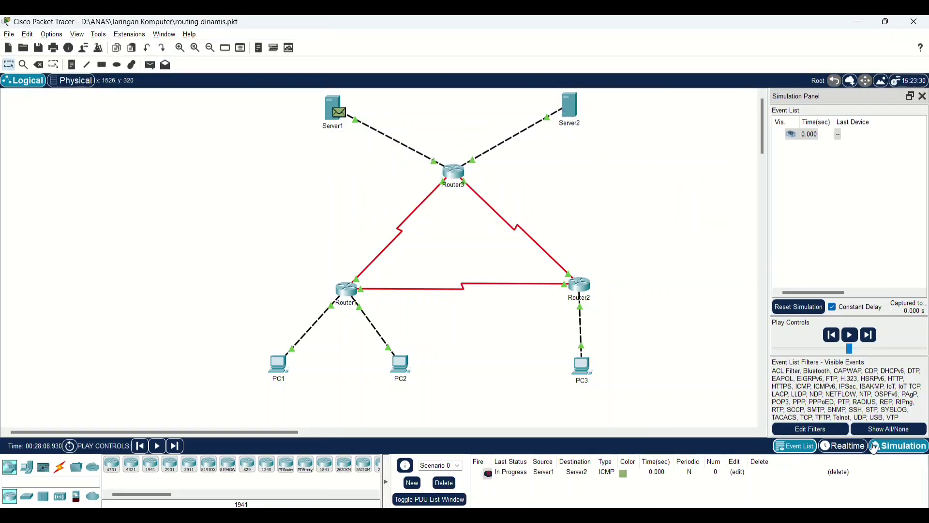
# Step the Server1-to-Server2 packet through Router3 to Server2 and back to Server1.
pyautogui.click(869, 336)
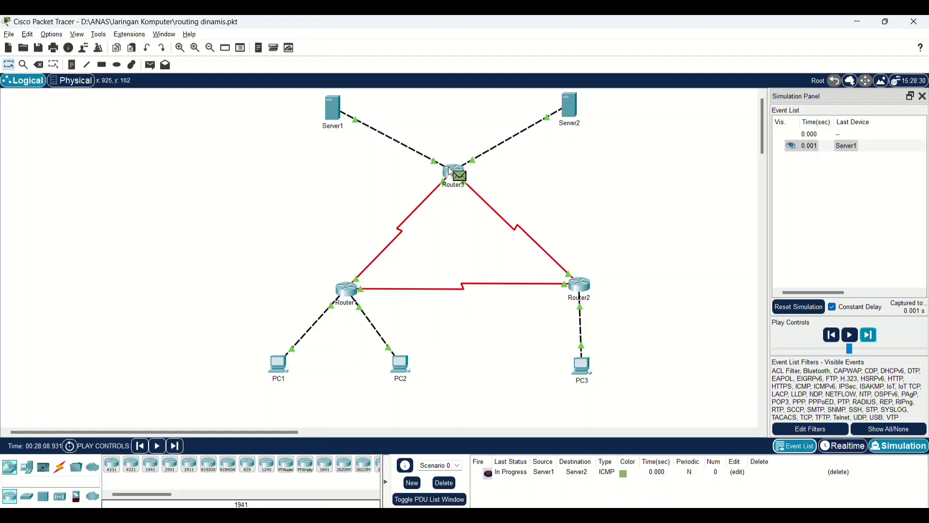
pyautogui.moveTo(451, 172)
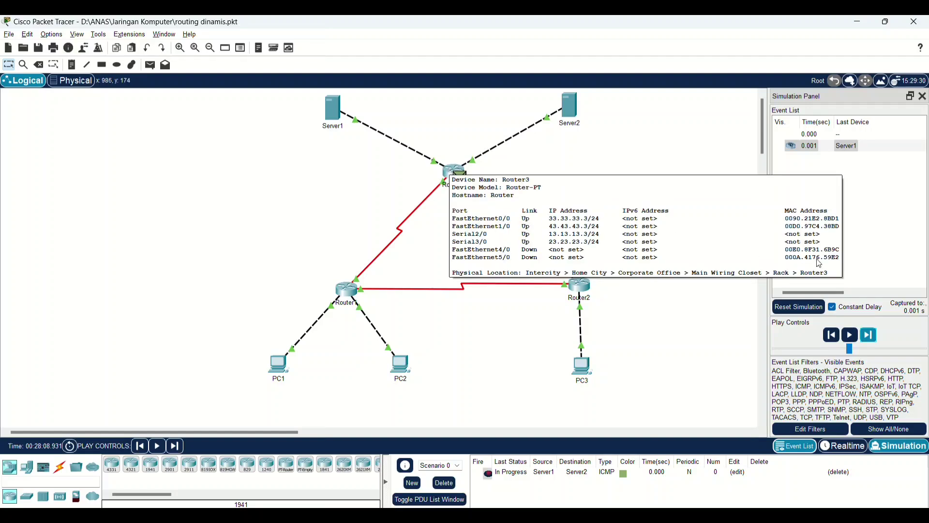
pyautogui.click(870, 335)
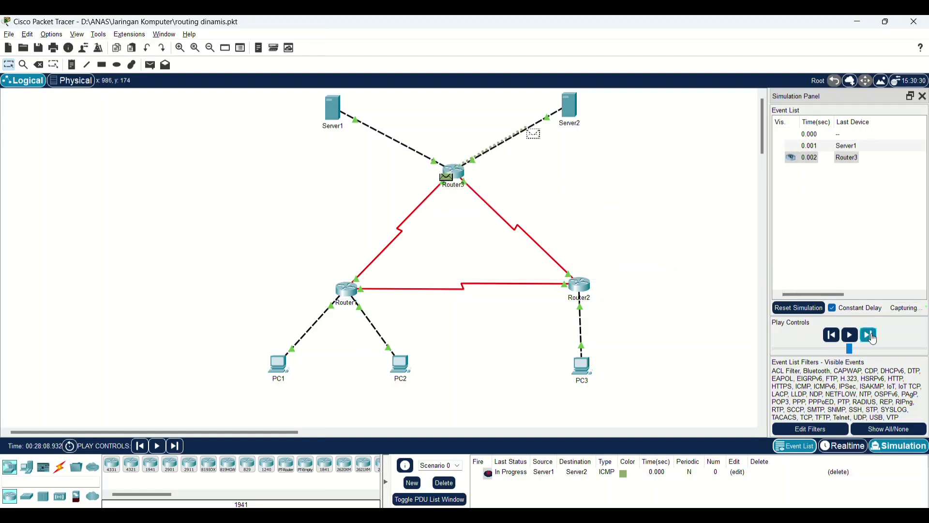
pyautogui.click(870, 335)
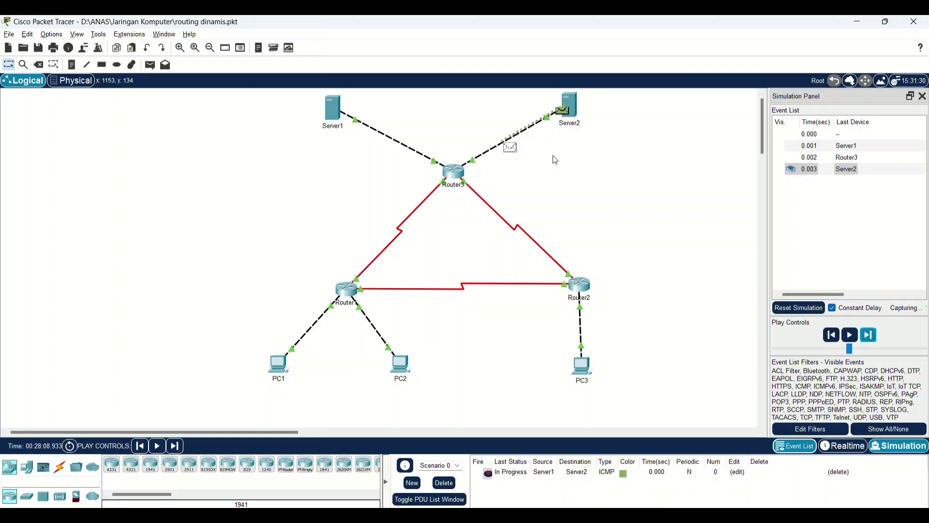
pyautogui.click(870, 336)
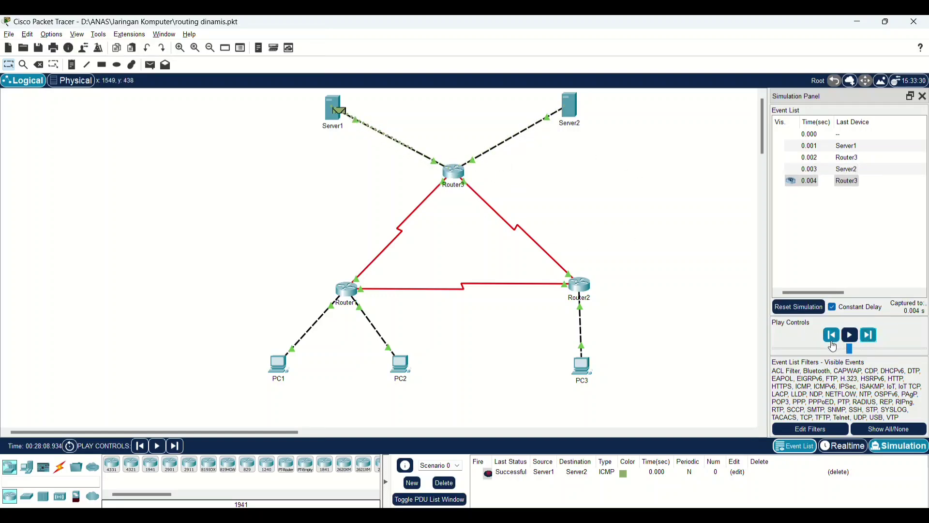
# Delete the Server1-to-Server2 PDU and add a simple PDU from Server1 to PC1.
pyautogui.click(842, 474)
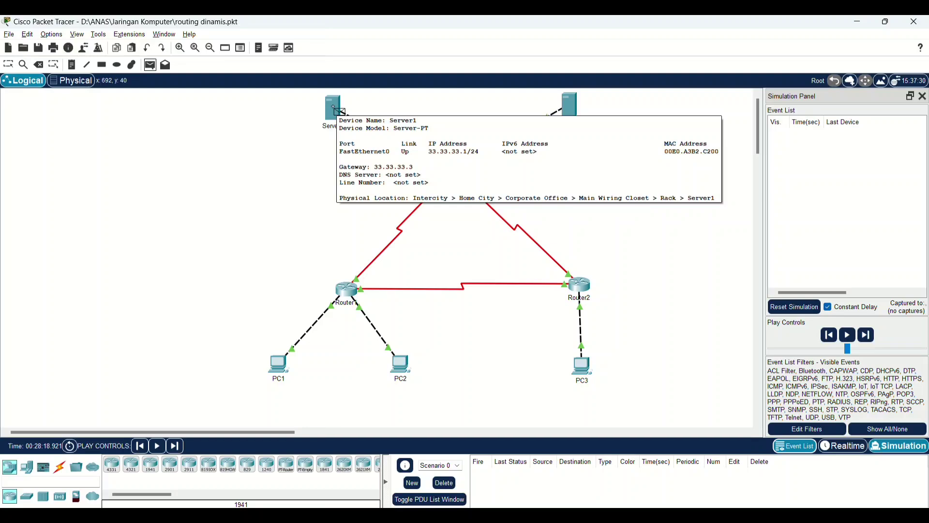
pyautogui.click(337, 110)
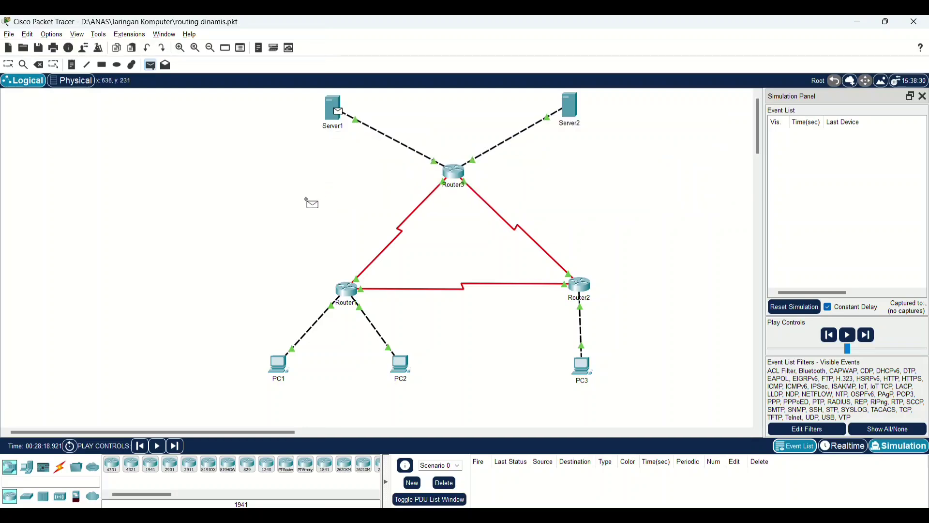
pyautogui.click(279, 364)
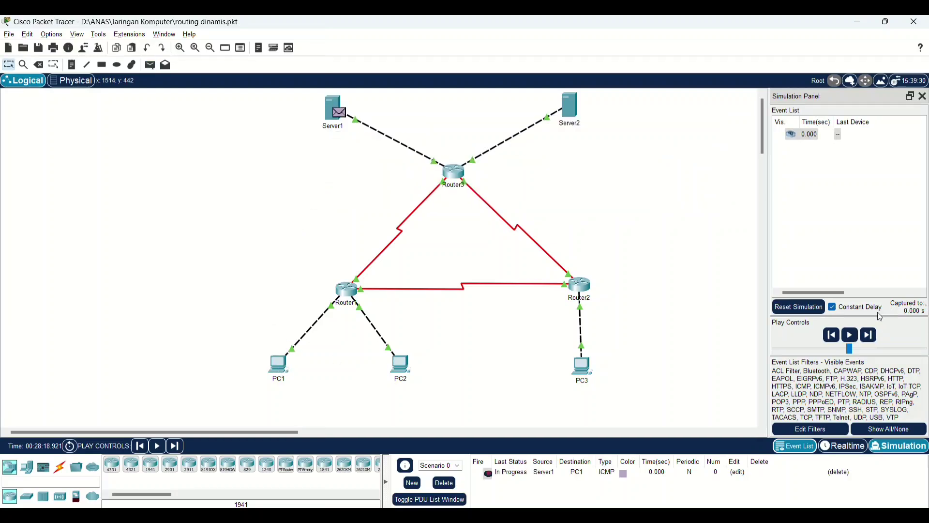
# Step the Server1-to-PC1 packet through Router3 and Router1 to PC1 and back to Server1.
pyautogui.click(869, 335)
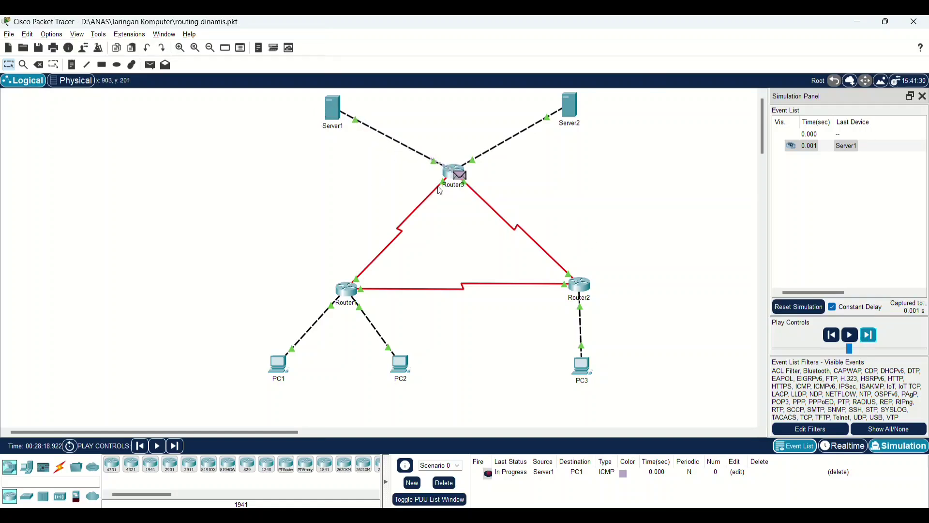
pyautogui.click(870, 337)
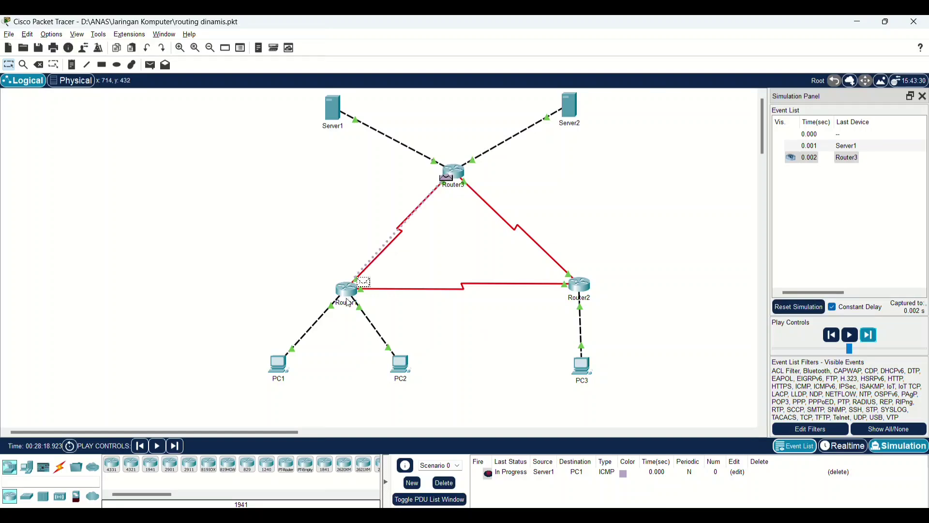
pyautogui.click(869, 336)
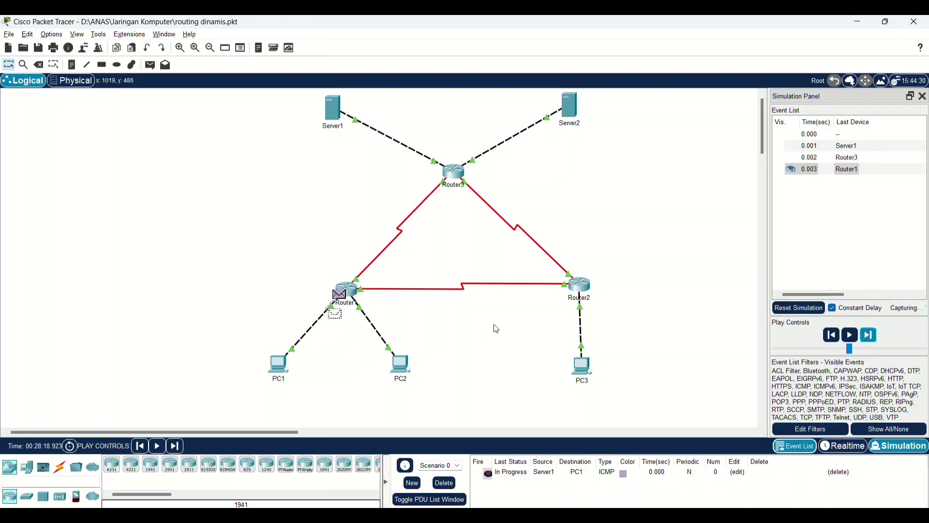
pyautogui.click(873, 335)
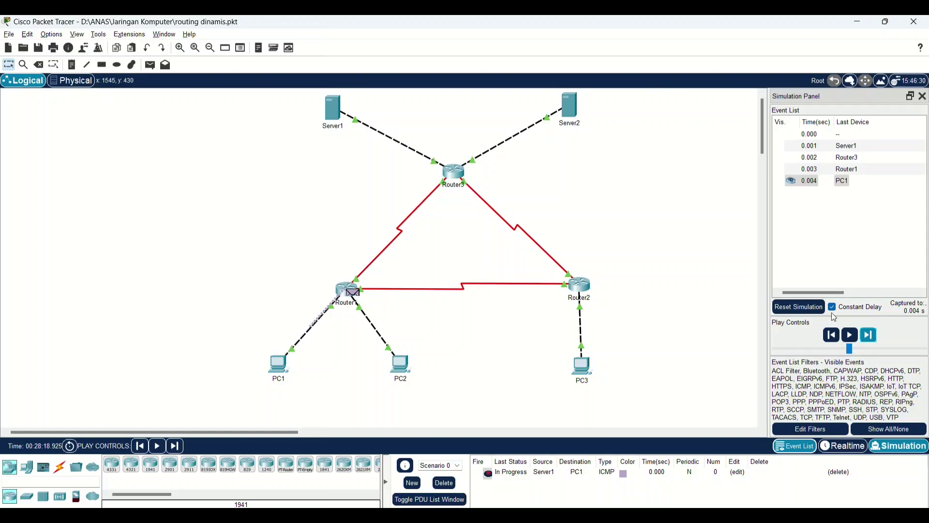
pyautogui.click(870, 335)
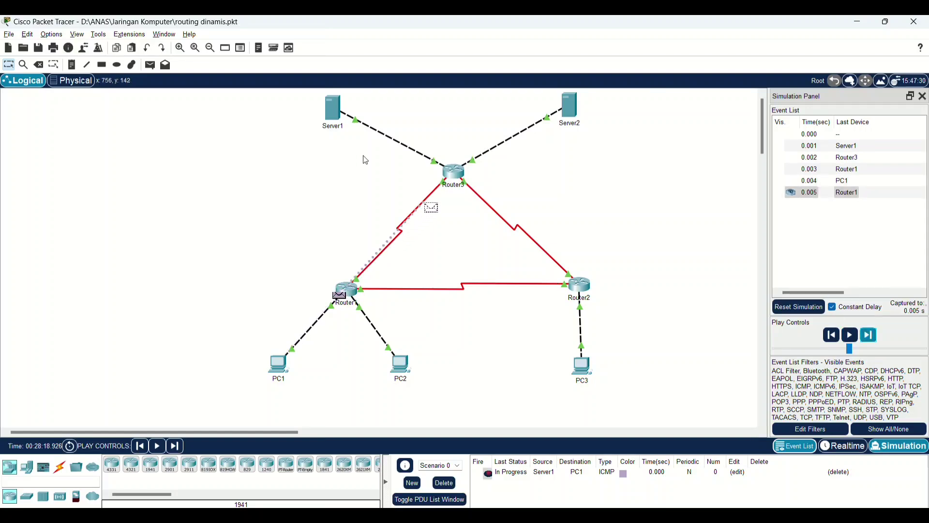
pyautogui.click(870, 335)
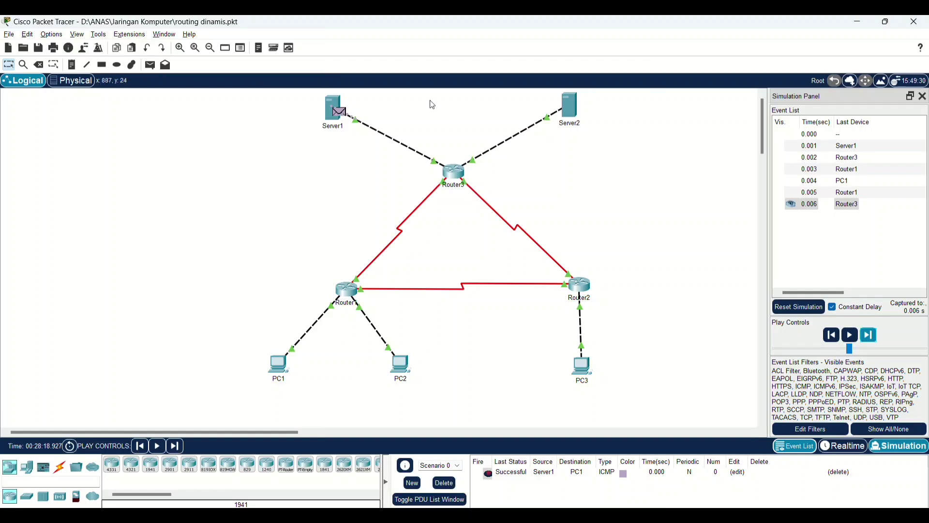
# Delete the Server1-to-PC1 PDU and add a simple PDU from Server1 to PC2.
pyautogui.click(839, 472)
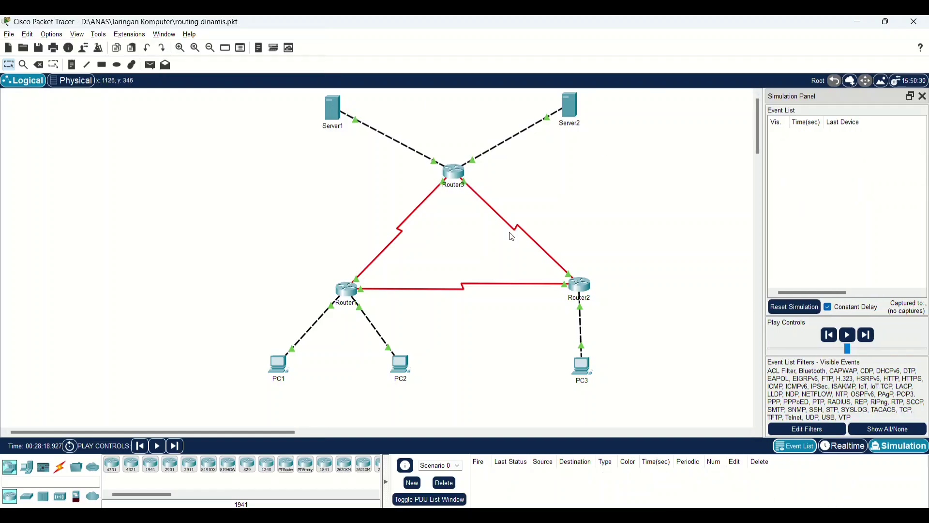
pyautogui.click(151, 65)
pyautogui.click(335, 110)
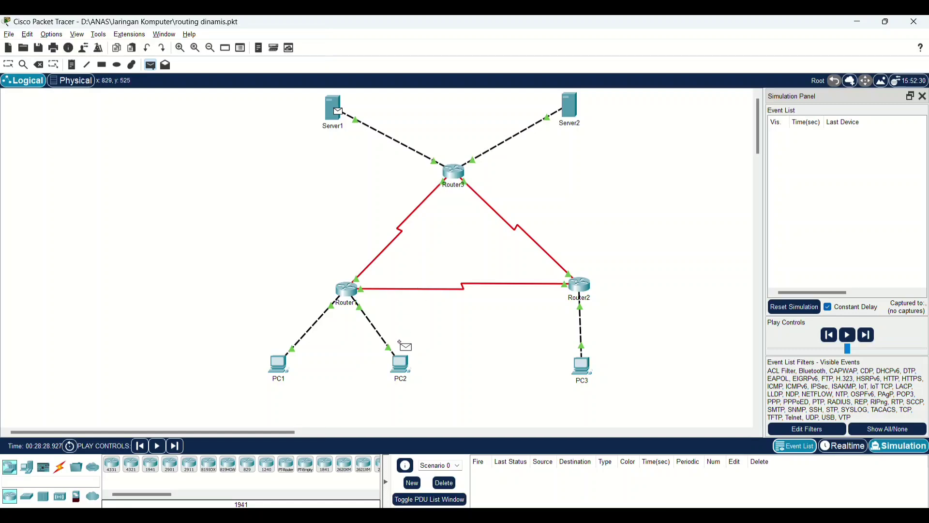
pyautogui.click(401, 365)
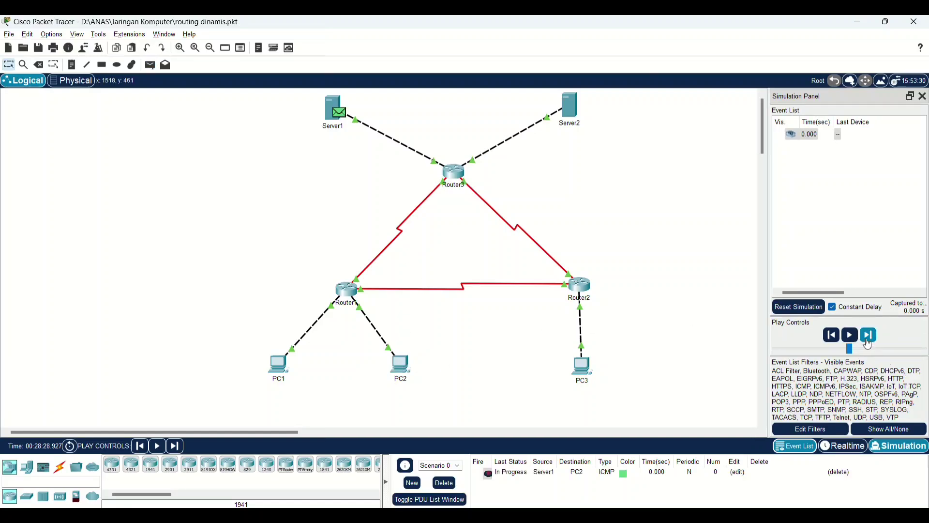
# Step the Server1-to-PC2 packet through Router3 and Router1 to PC2 and back to Server1.
pyautogui.click(868, 342)
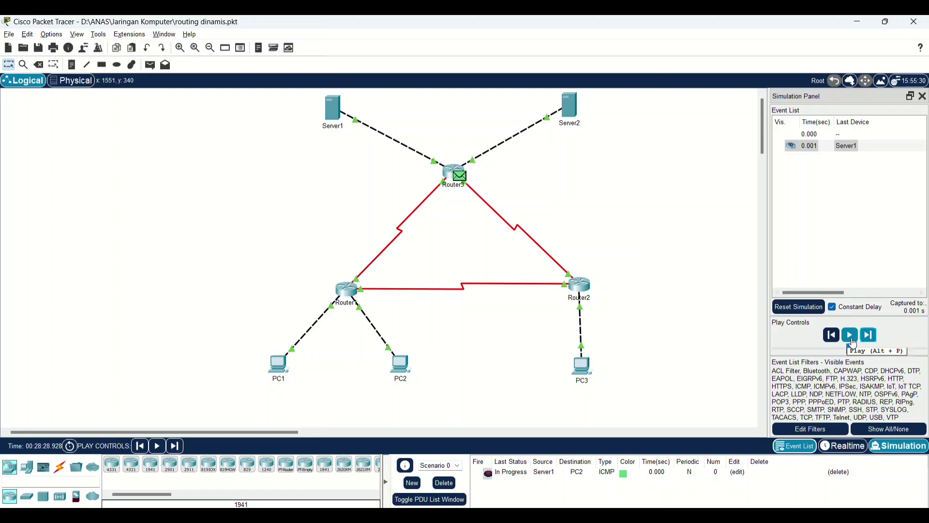
pyautogui.click(869, 339)
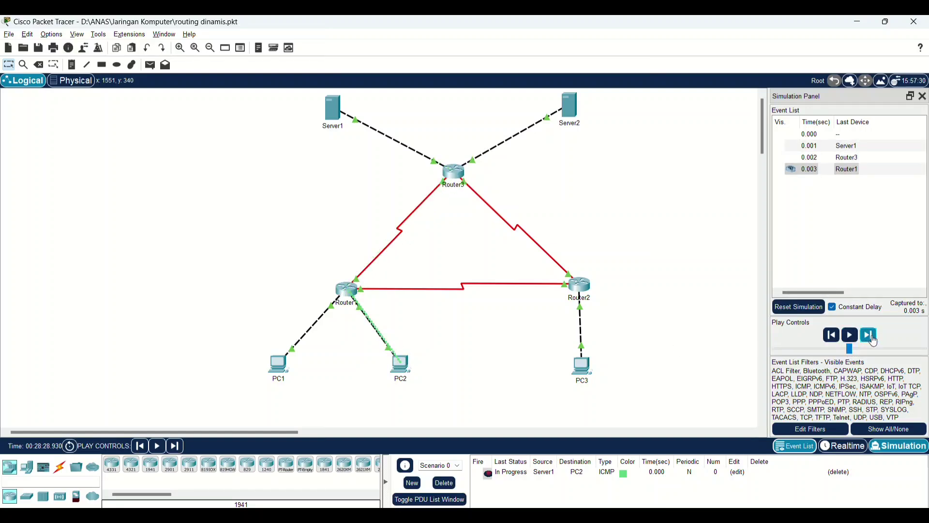
pyautogui.click(872, 338)
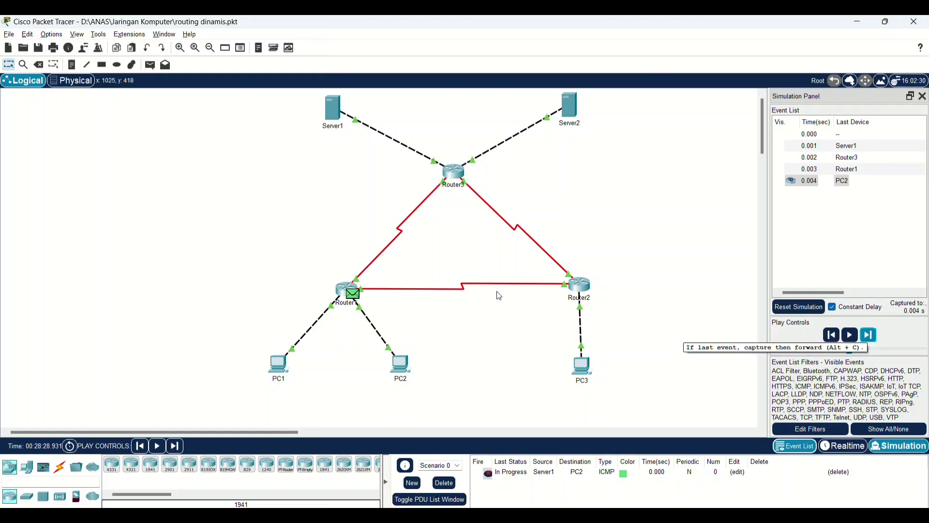
pyautogui.click(870, 339)
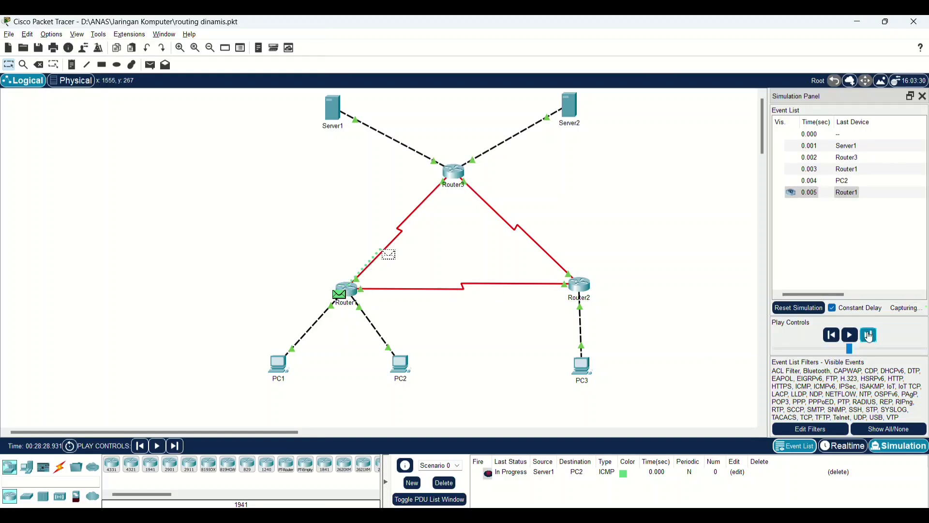
pyautogui.click(869, 340)
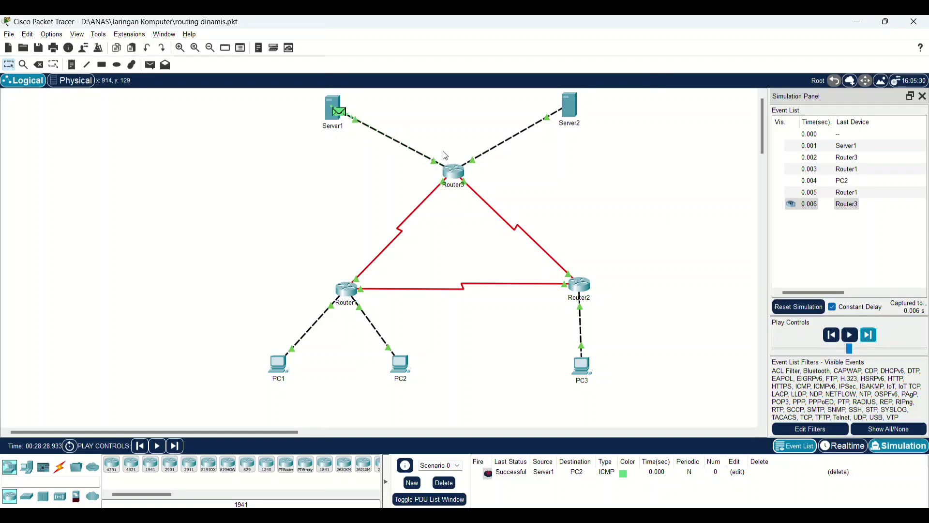
# Delete the Server1-to-PC2 PDU and add a simple PDU from Server1 to PC3.
pyautogui.click(839, 472)
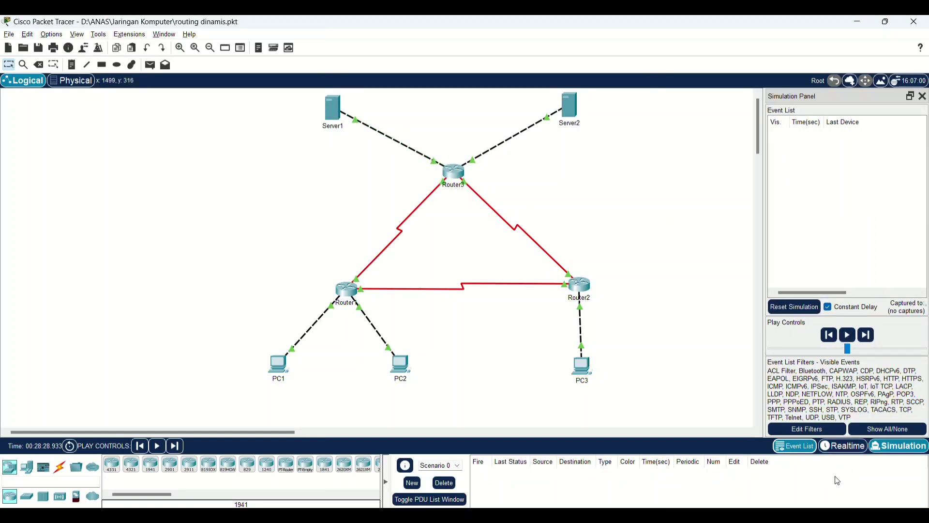
pyautogui.click(150, 64)
pyautogui.click(339, 107)
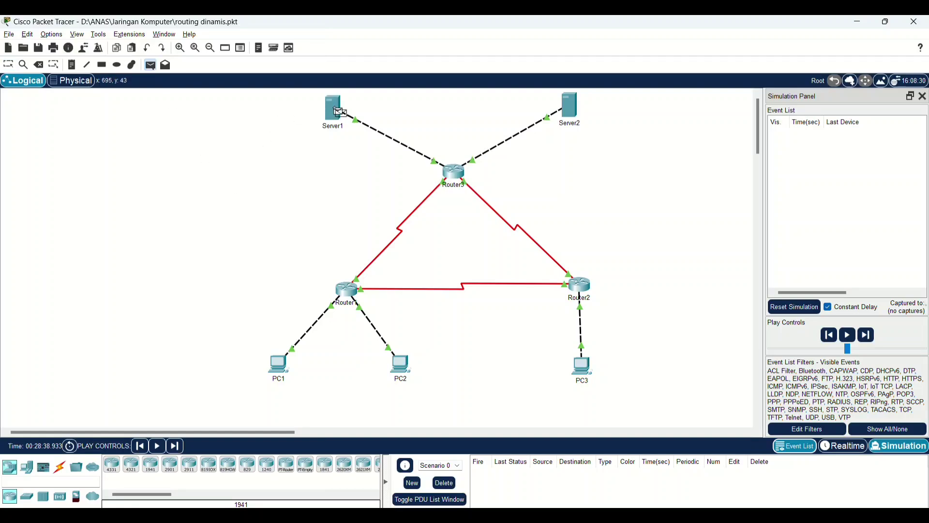
pyautogui.click(585, 365)
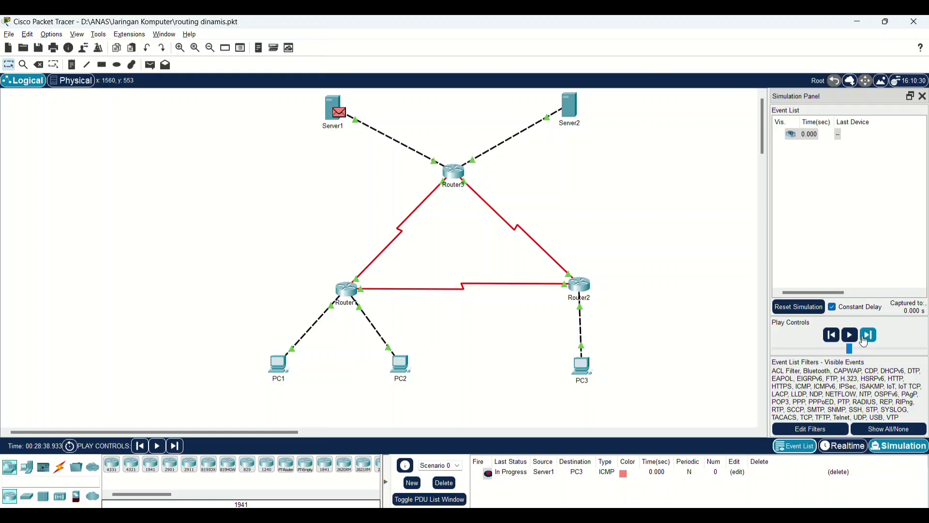
# Step the Server1-to-PC3 packet through Router3 and Router2 to PC3 and back to Server1.
pyautogui.click(869, 335)
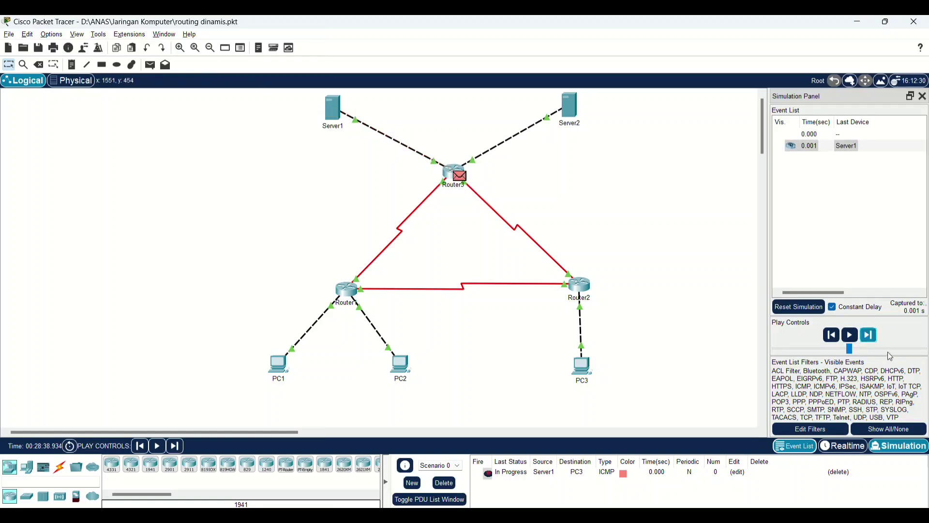
pyautogui.click(870, 337)
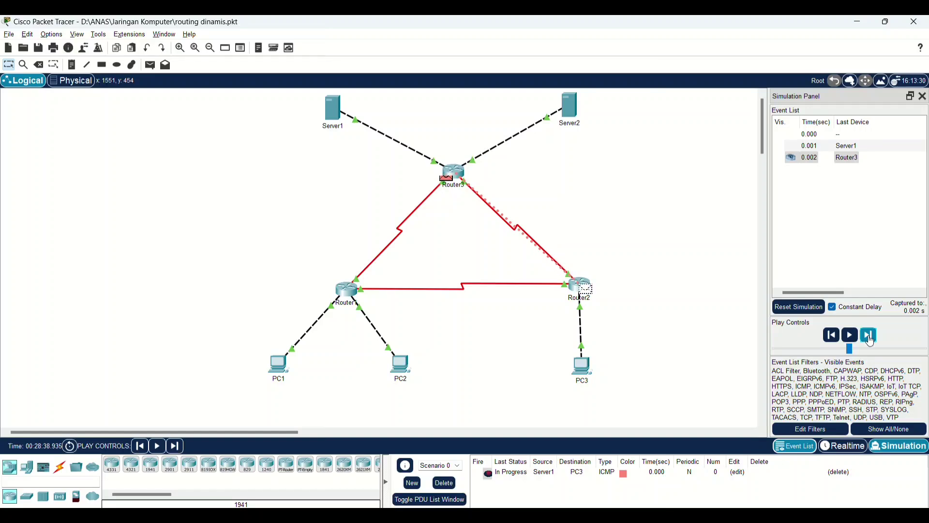
pyautogui.click(869, 335)
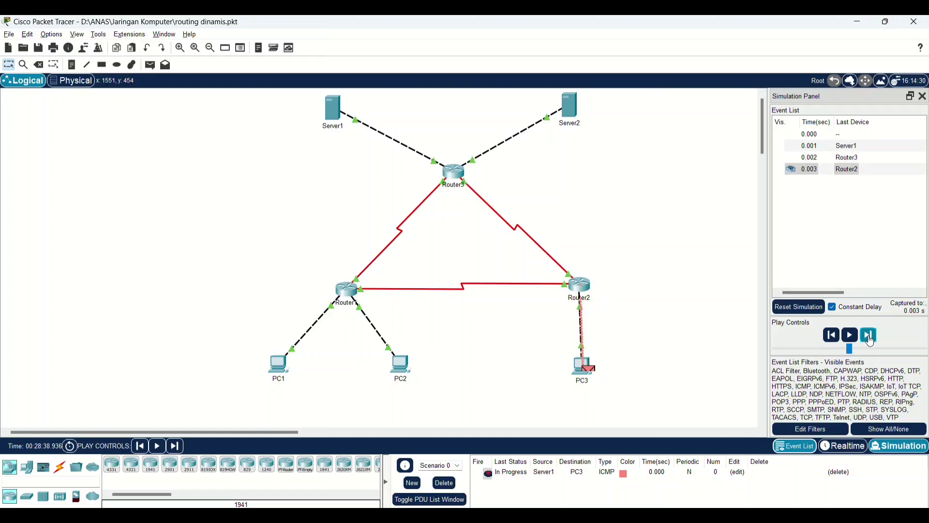
pyautogui.click(869, 336)
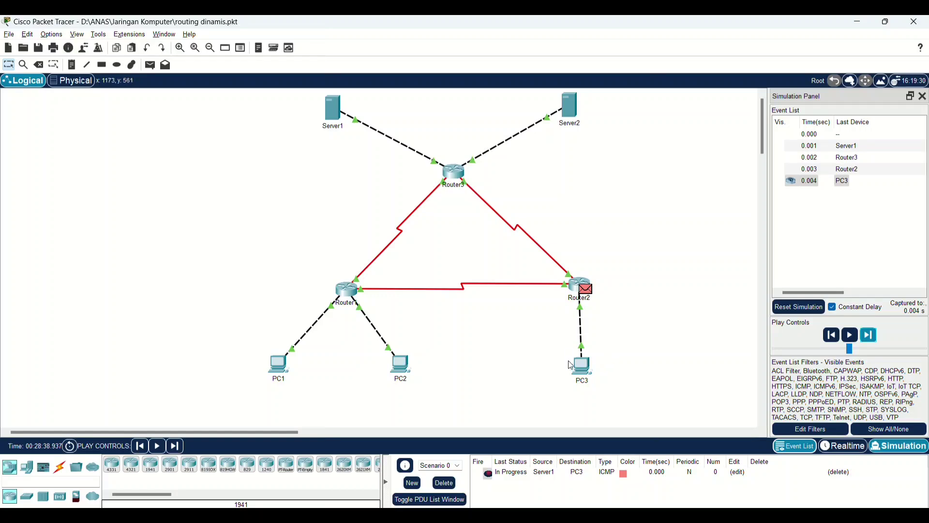
pyautogui.click(870, 335)
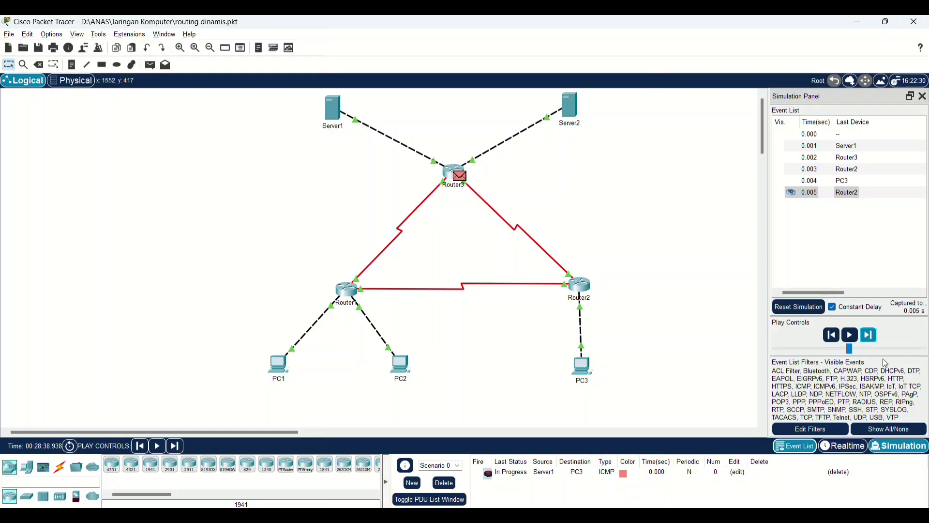
pyautogui.click(869, 335)
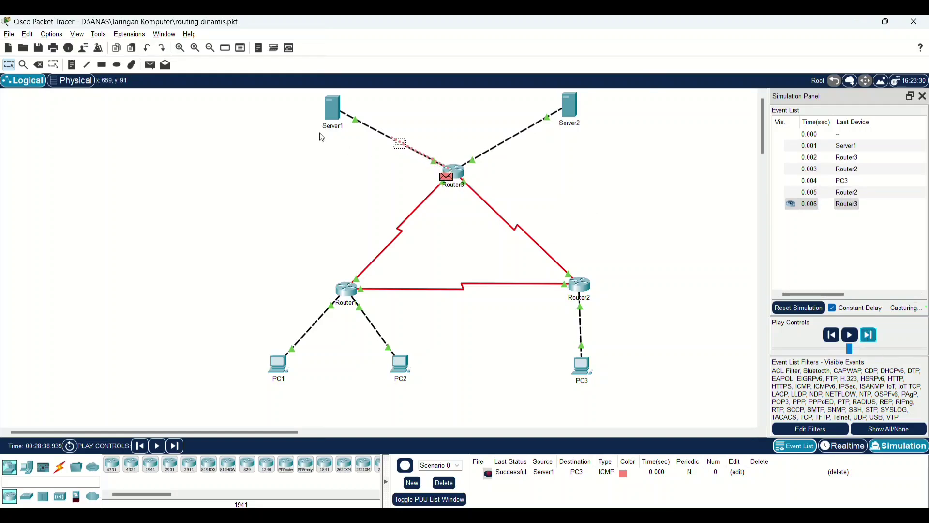
pyautogui.moveTo(320, 132)
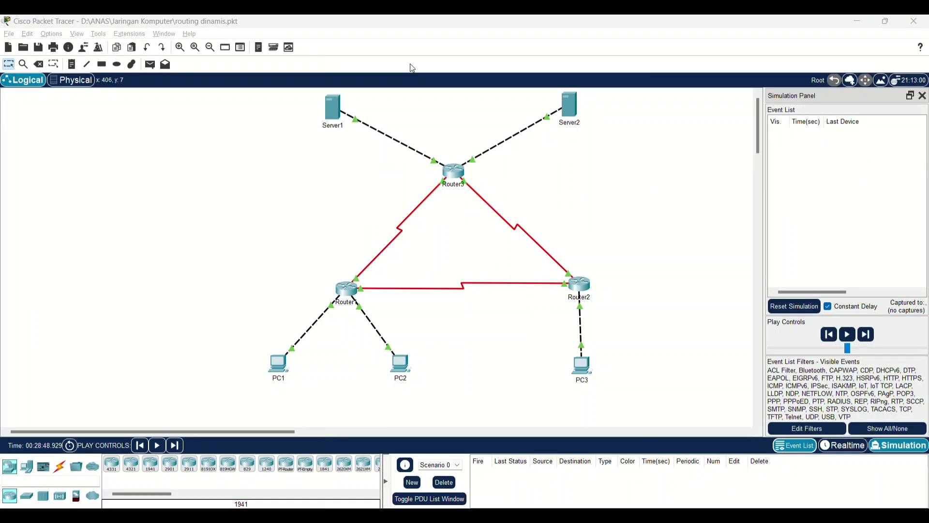
# Return to Realtime mode and trace the route to 33.33.33.1 from PC1's command prompt.
pyautogui.click(844, 446)
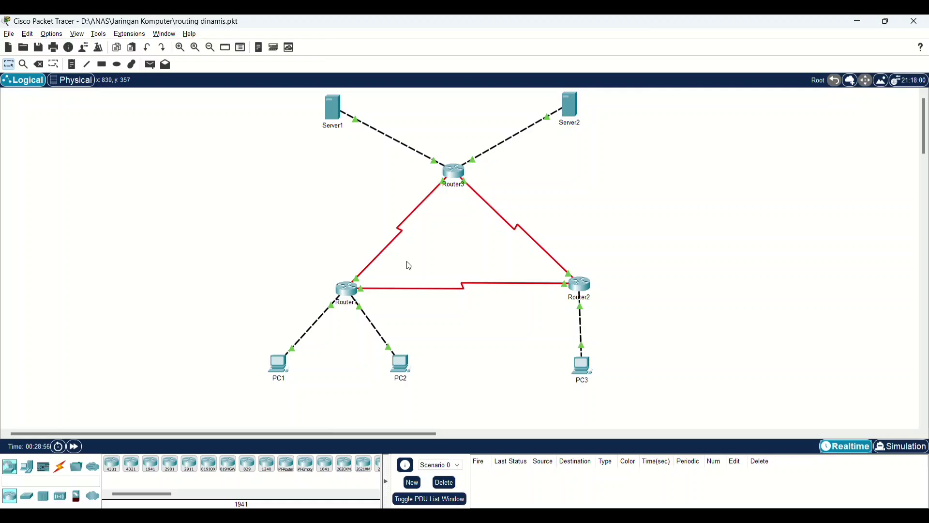
pyautogui.click(277, 367)
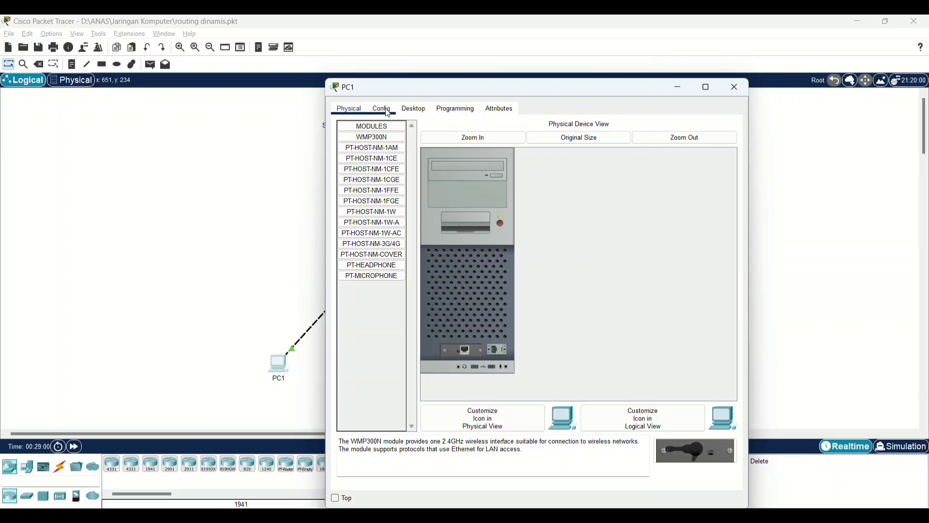
pyautogui.click(410, 112)
pyautogui.click(607, 171)
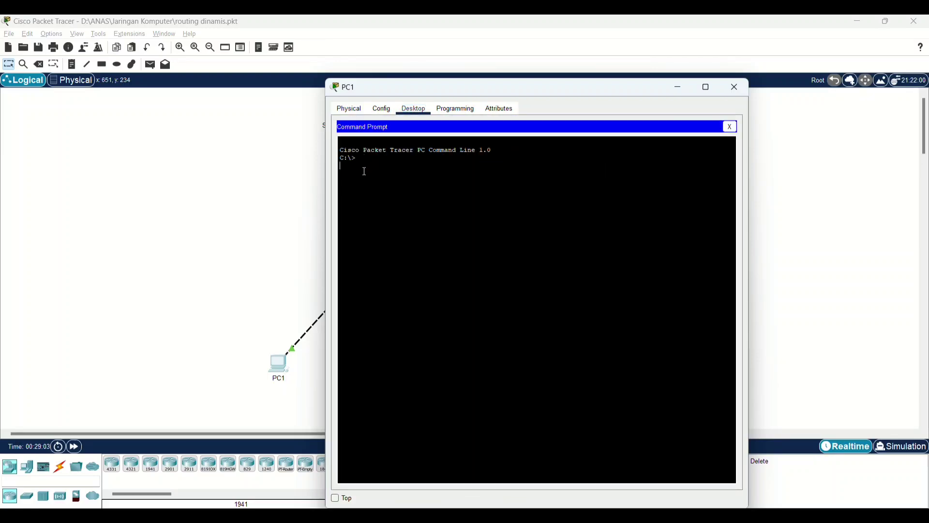
pyautogui.write('tracert 33.33.33.1')
pyautogui.press('Return')
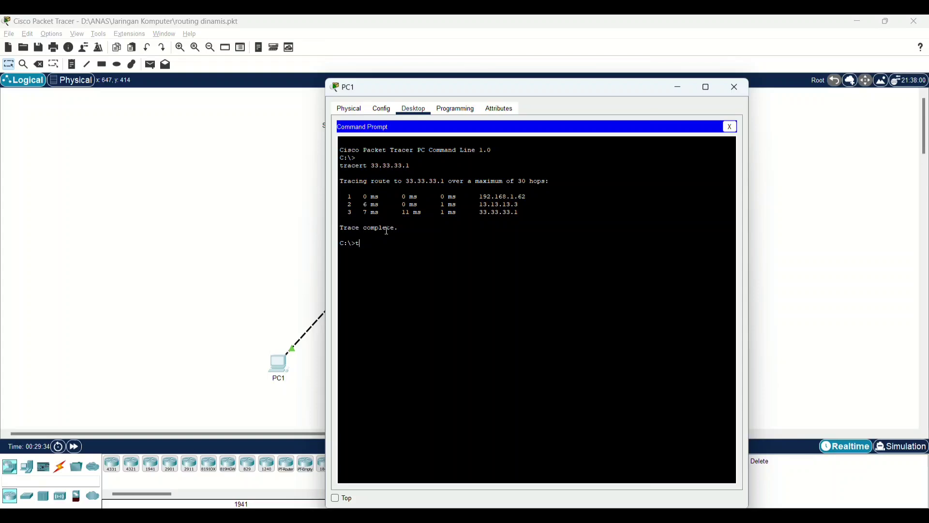
# Trace the route from PC1 to 43.43.43.1 and examine the listed hops.
pyautogui.write('ce')
pyautogui.write('rt 43.43.43.1')
pyautogui.press('Return')
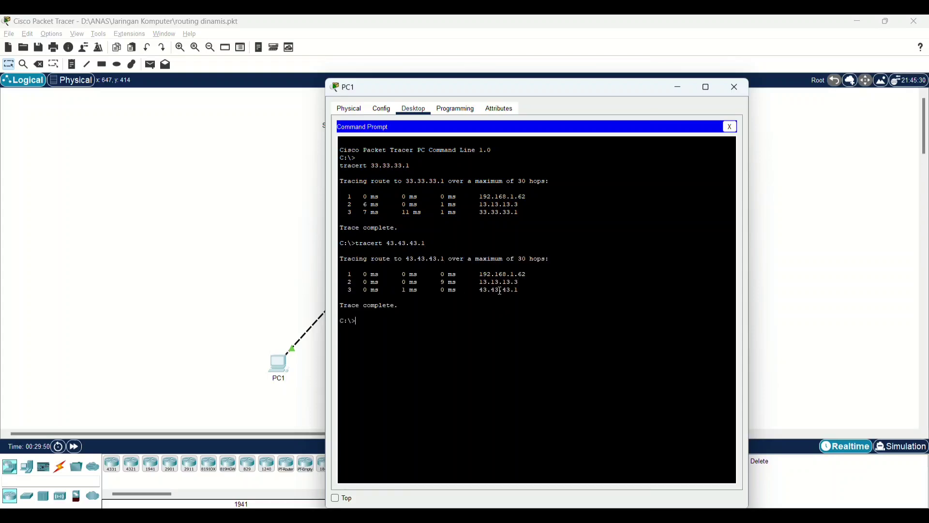
pyautogui.moveTo(476, 282); pyautogui.dragTo(533, 291)
pyautogui.click(528, 292)
pyautogui.click(533, 292)
# Trace the route from PC1 to 192.168.1.253, examine the listed hops, and close the PC1 window.
pyautogui.write('cert 192.168')
pyautogui.write('.1.253')
pyautogui.press('Return')
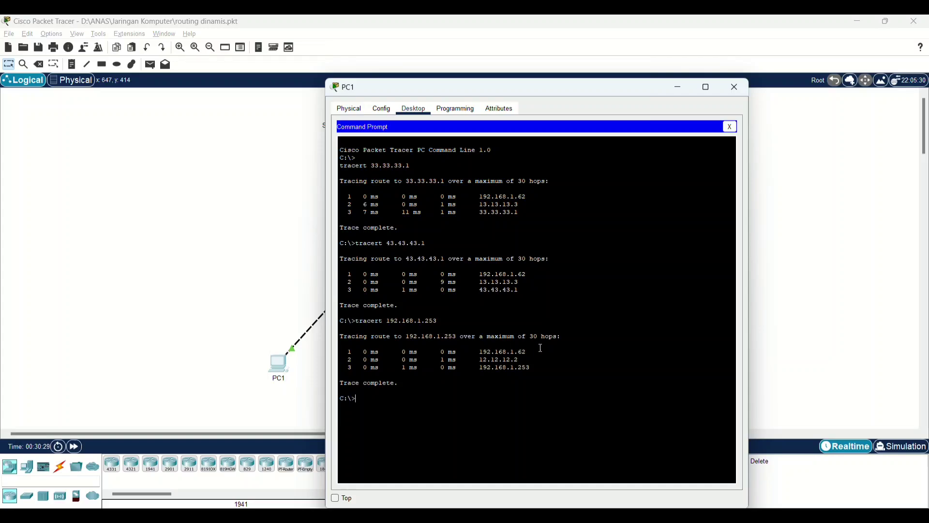
pyautogui.moveTo(476, 352)
pyautogui.mouseDown()
pyautogui.moveTo(535, 353)
pyautogui.moveTo(480, 367)
pyautogui.mouseUp()
pyautogui.click(482, 360)
pyautogui.click(513, 357)
pyautogui.click(481, 367)
pyautogui.tripleClick(532, 367)
pyautogui.click(526, 376)
pyautogui.click(737, 88)
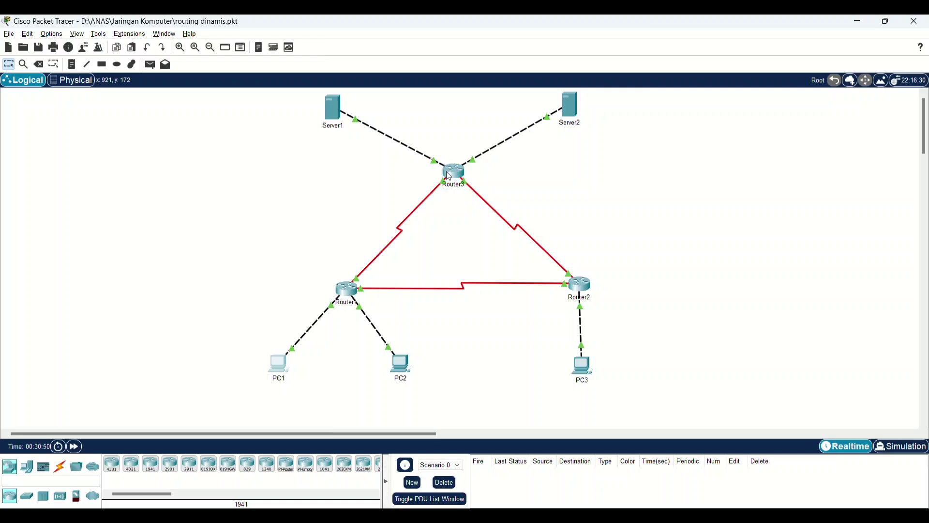
# Turn off the Serial2/0 port on Router3 to break its link to Router1, and close the router's window.
pyautogui.moveTo(448, 175)
pyautogui.click(455, 180)
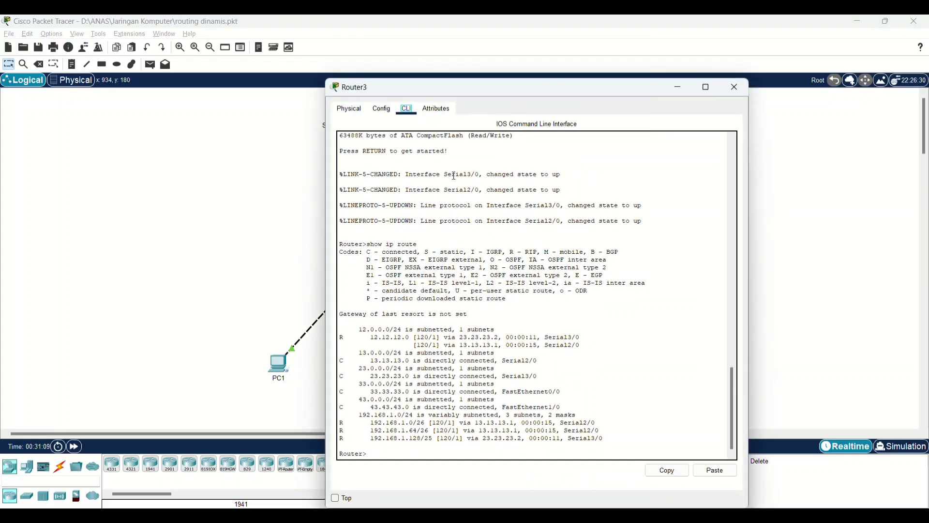
pyautogui.click(383, 110)
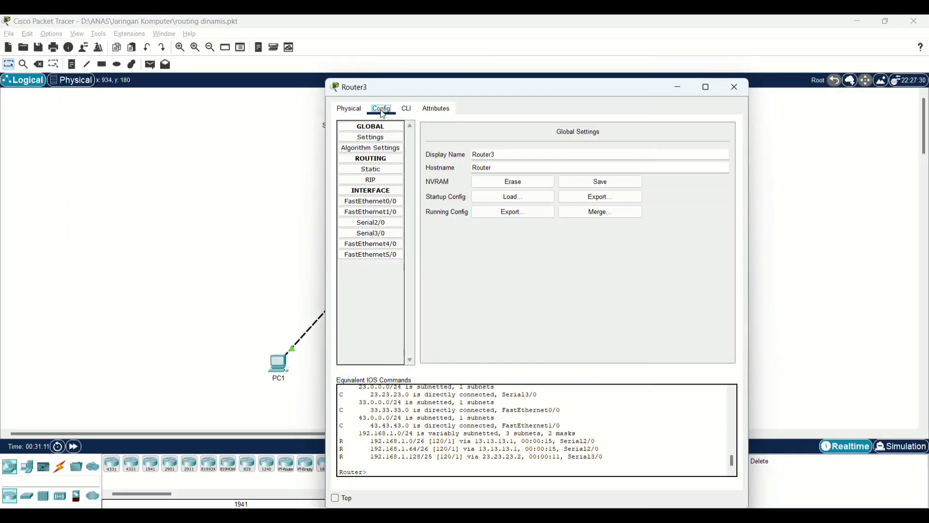
pyautogui.click(385, 224)
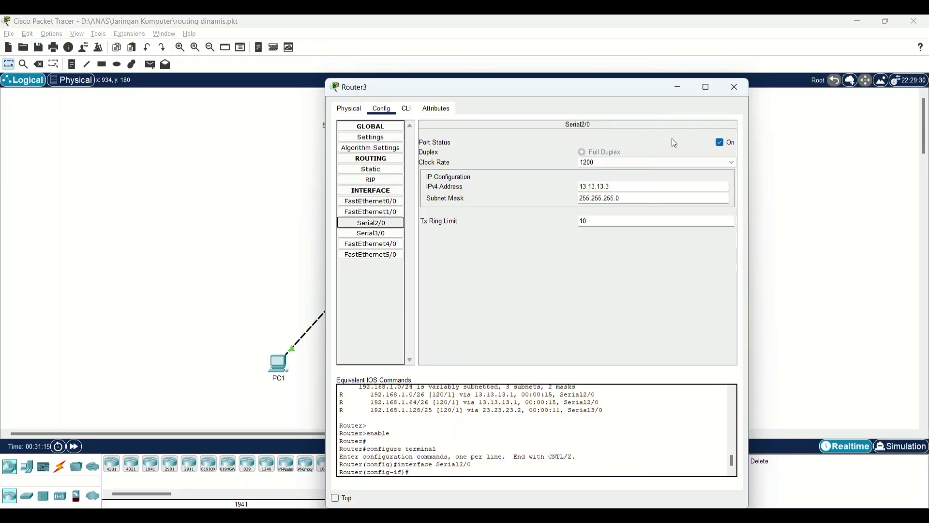
pyautogui.click(722, 144)
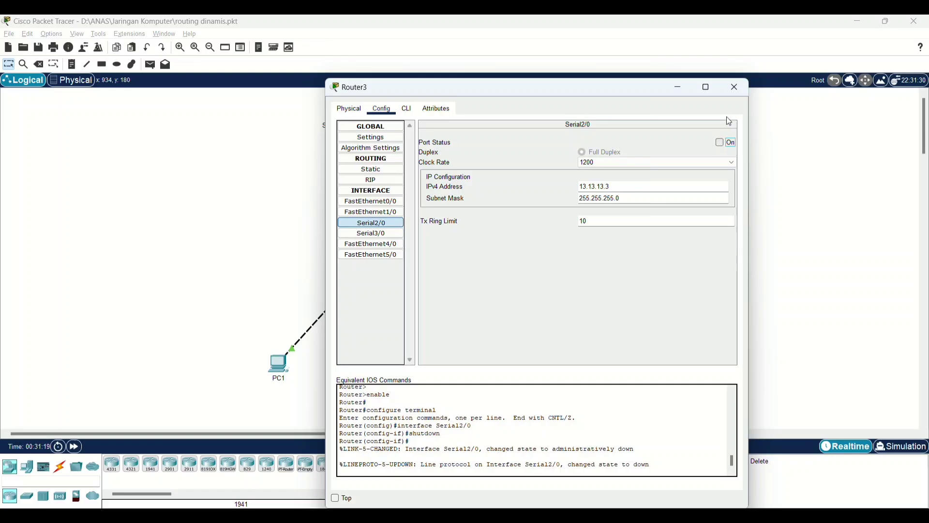
pyautogui.click(738, 87)
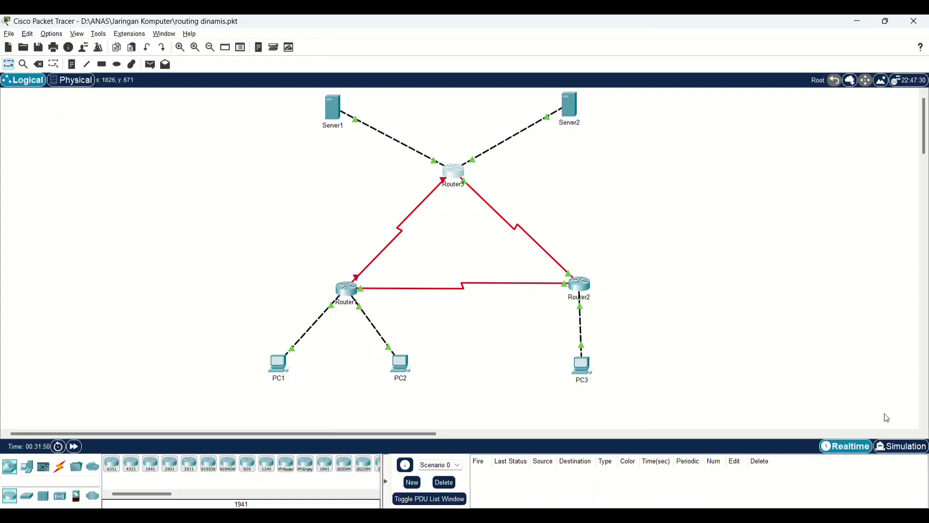
# Switch to Simulation mode and add a simple PDU from PC1 to Server1.
pyautogui.click(901, 450)
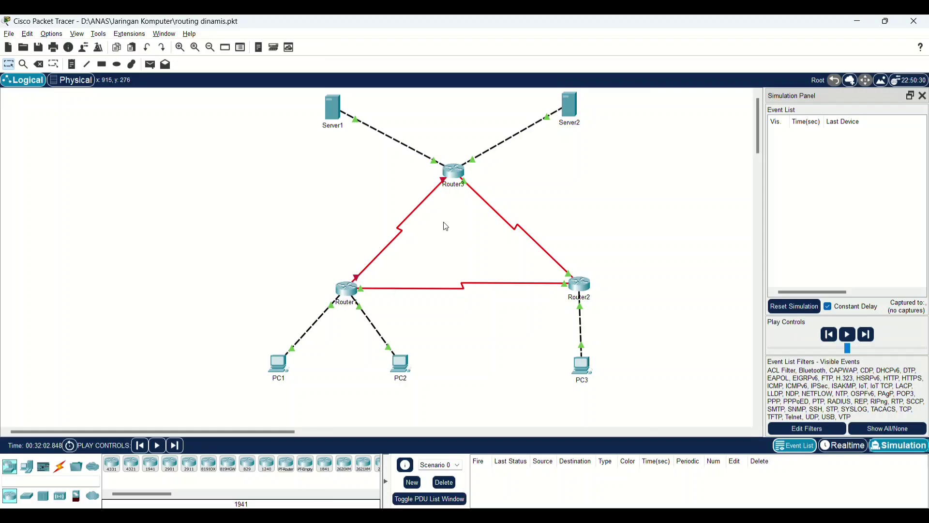
pyautogui.click(155, 69)
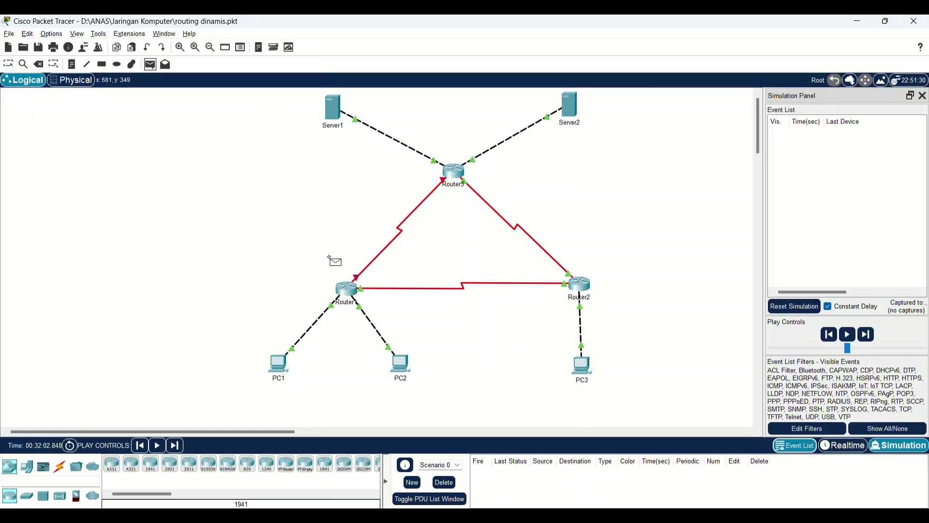
pyautogui.click(279, 364)
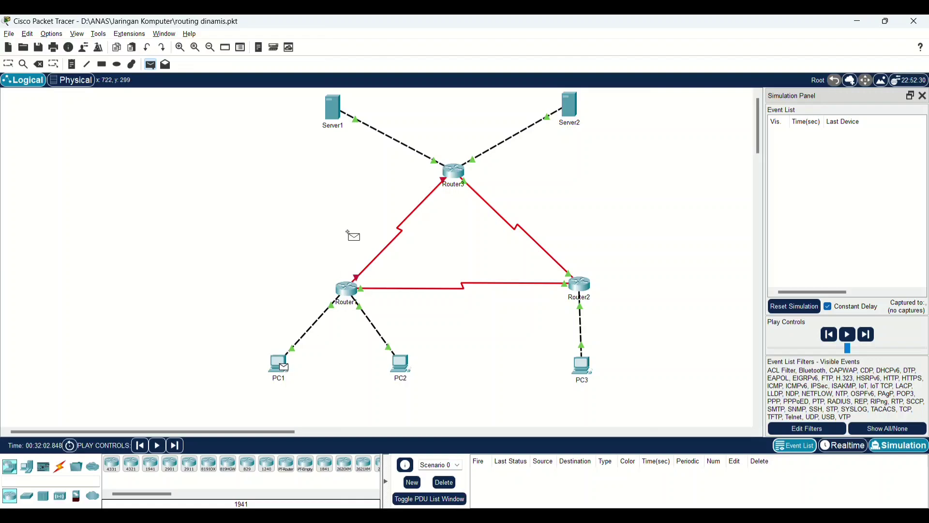
pyautogui.click(334, 113)
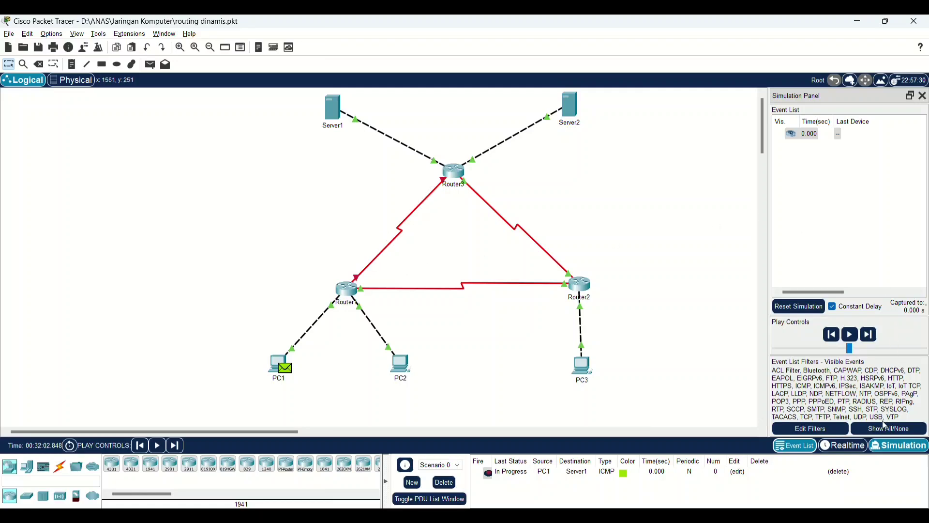
# Step the PC1-to-Server1 packet through Router1, Router2 and Router3 to Server1 and back to PC1.
pyautogui.click(871, 339)
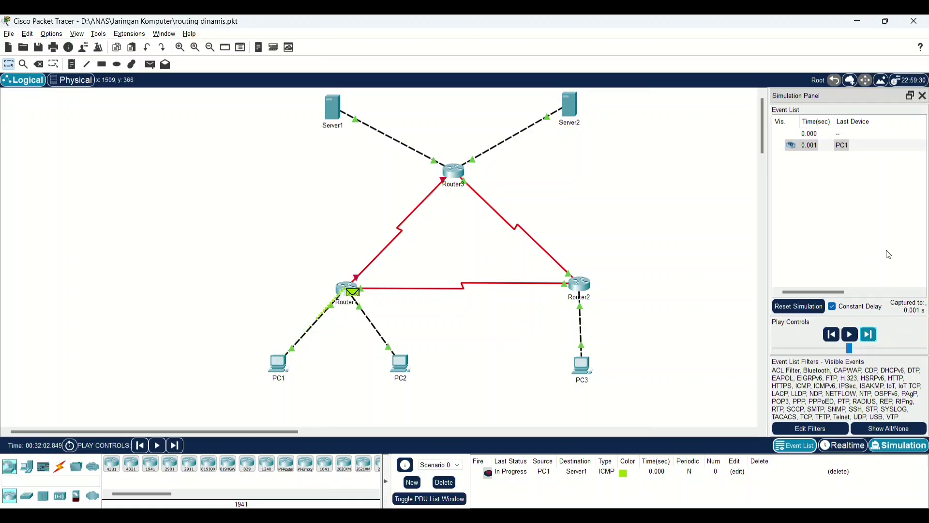
pyautogui.click(870, 335)
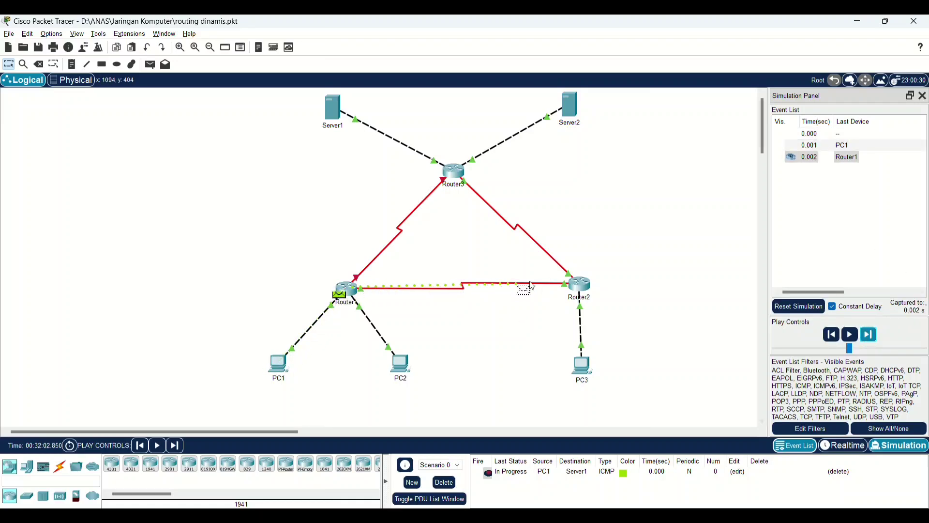
pyautogui.click(869, 342)
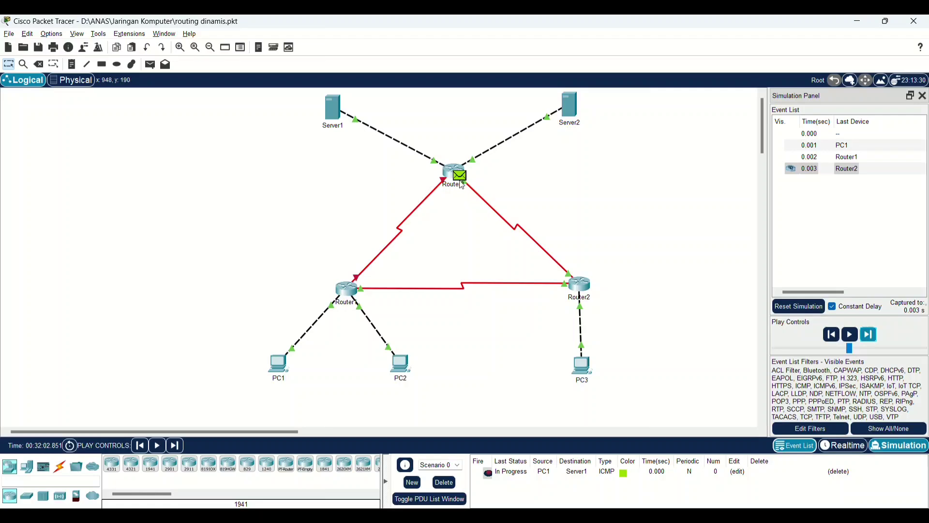
pyautogui.click(865, 341)
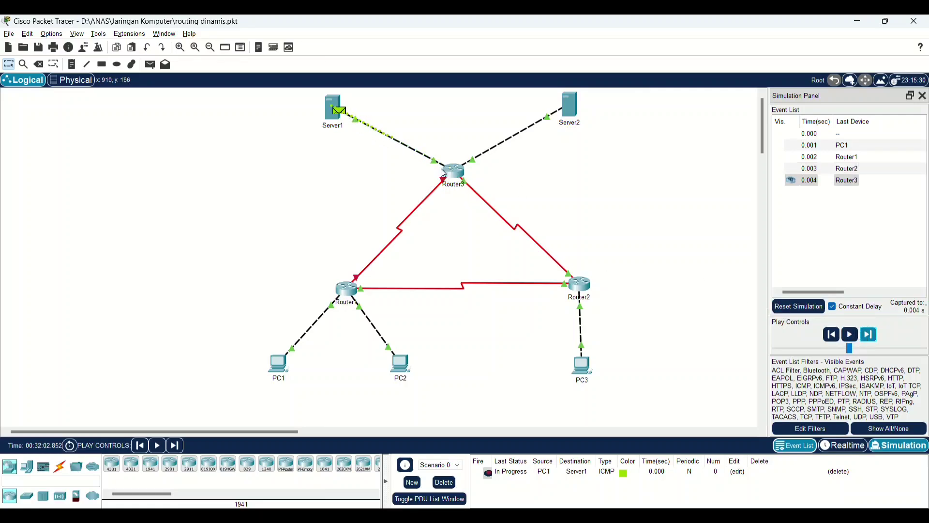
pyautogui.click(868, 335)
pyautogui.click(868, 337)
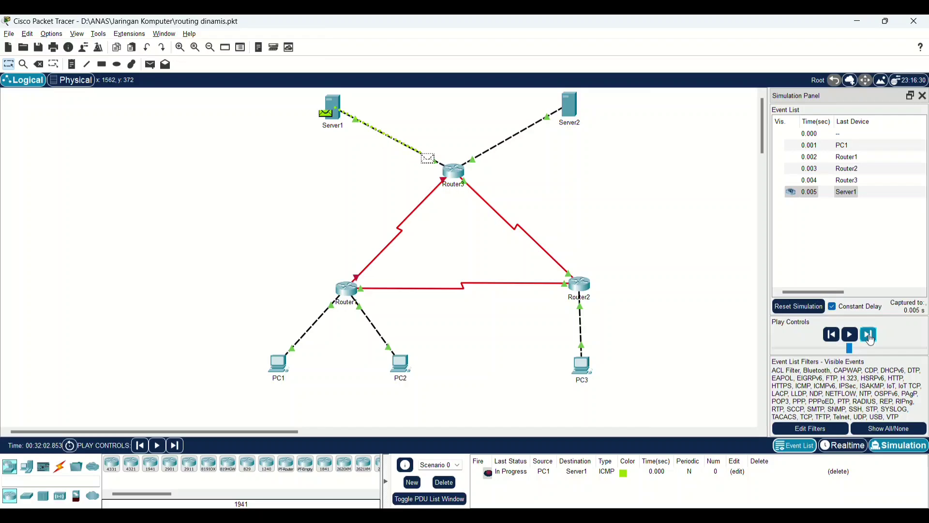
pyautogui.click(870, 336)
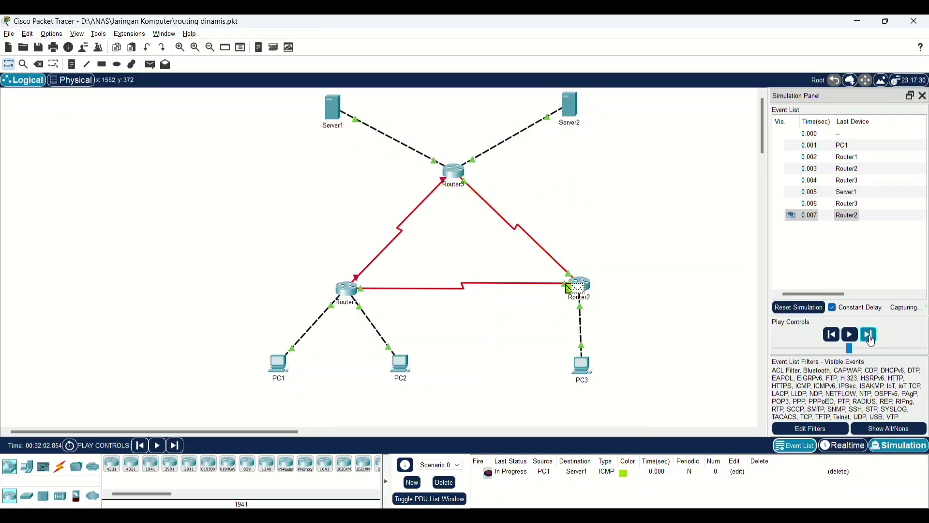
pyautogui.click(870, 337)
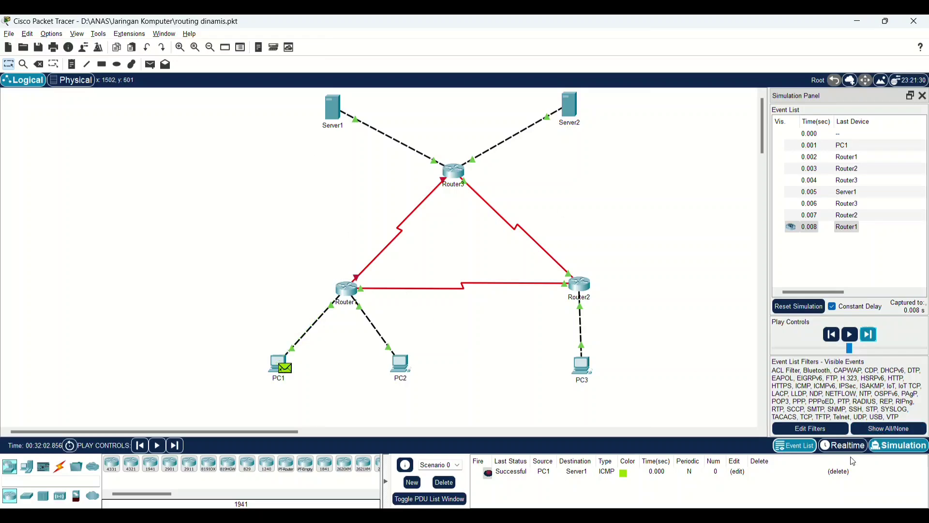
# Delete the PC1-to-Server1 PDU and add a simple PDU from PC1 to Server2.
pyautogui.click(839, 472)
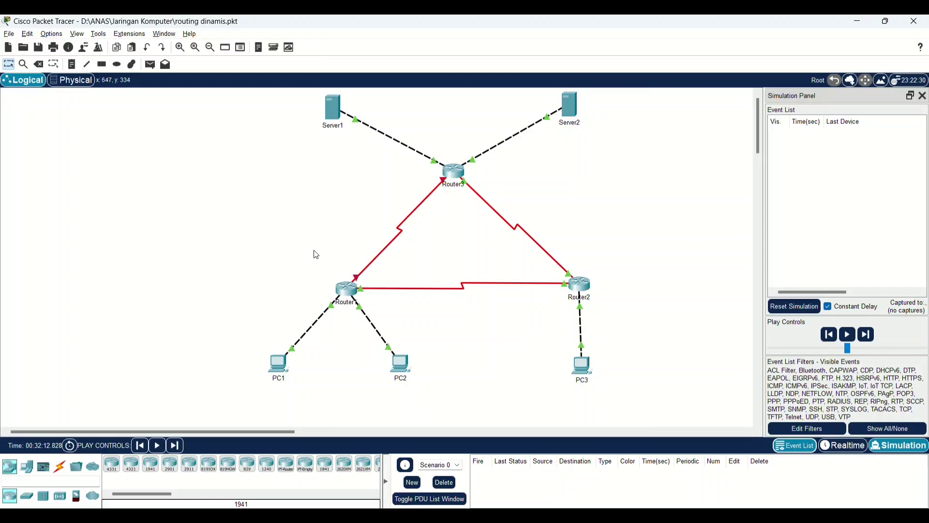
pyautogui.click(150, 64)
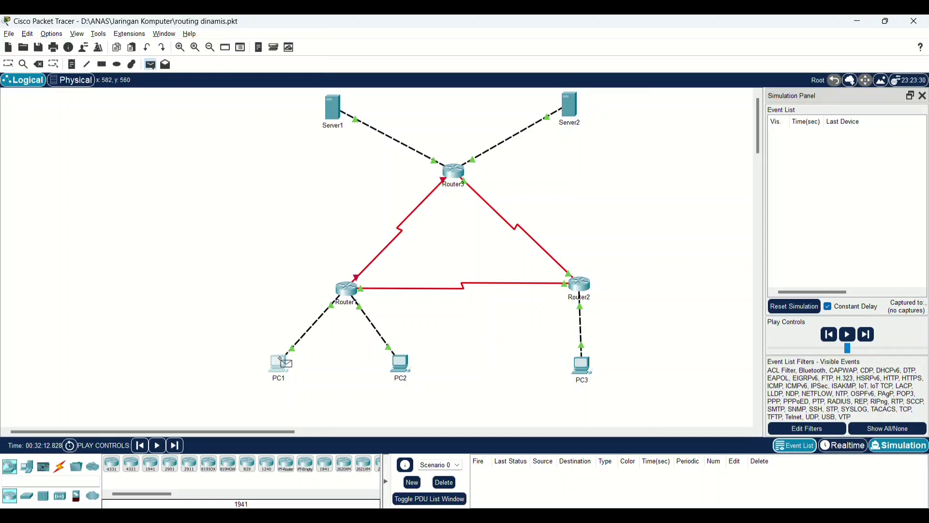
pyautogui.click(281, 365)
pyautogui.click(570, 107)
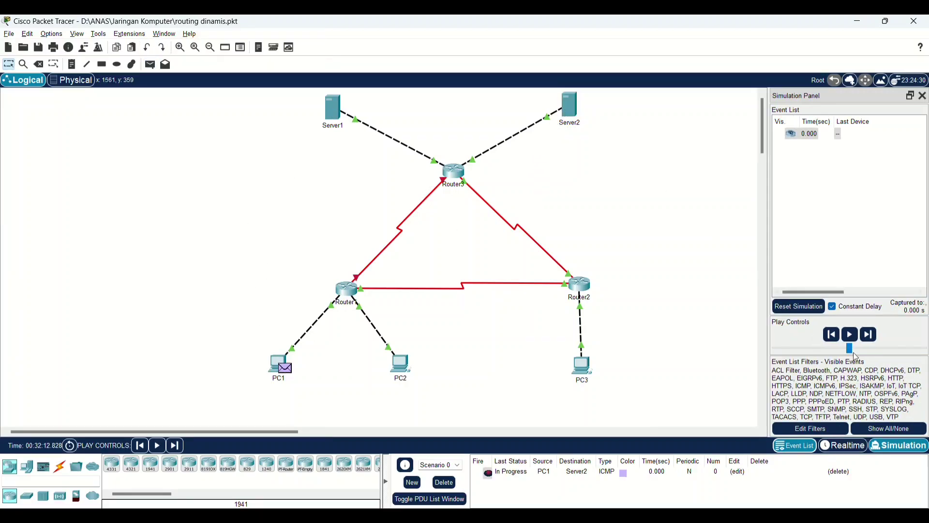
# Step the PC1-to-Server2 packet through Router1, Router2 and Router3 to Server2 and back to PC1.
pyautogui.click(871, 335)
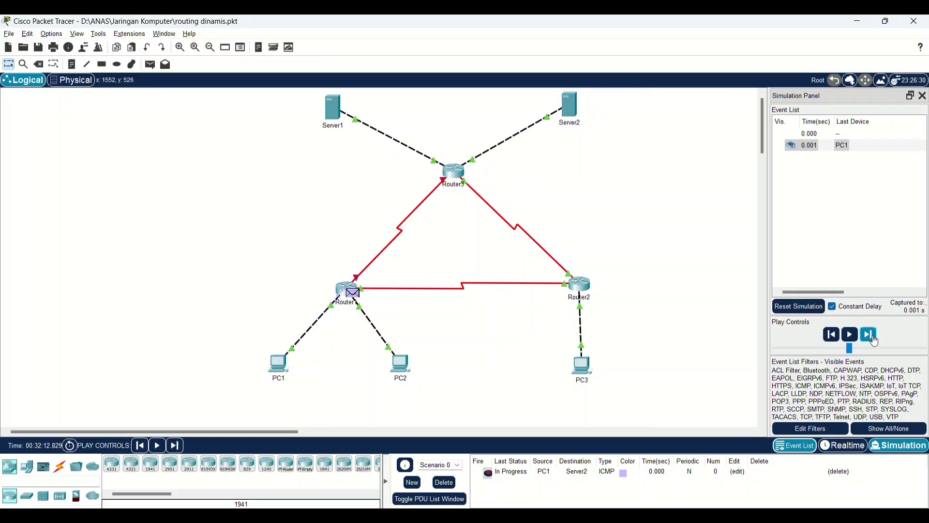
pyautogui.click(874, 340)
pyautogui.click(875, 339)
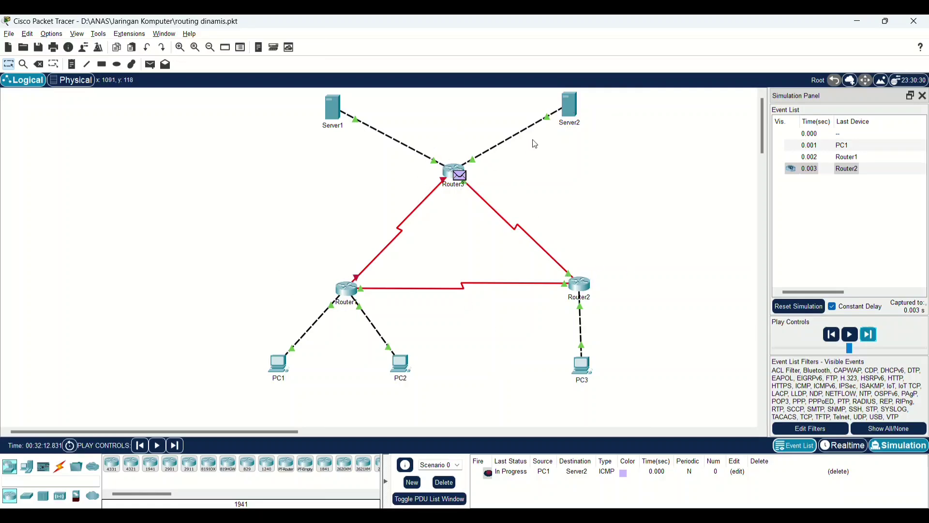
pyautogui.click(869, 334)
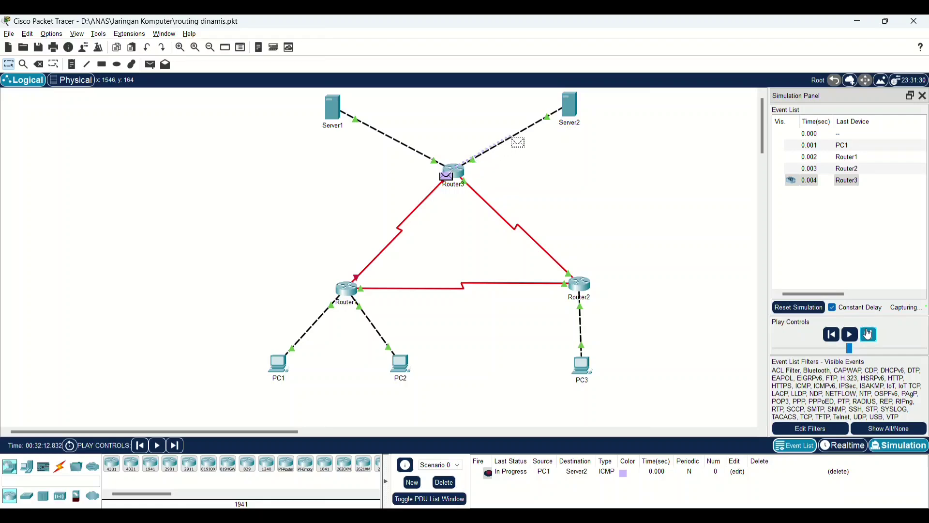
pyautogui.click(869, 336)
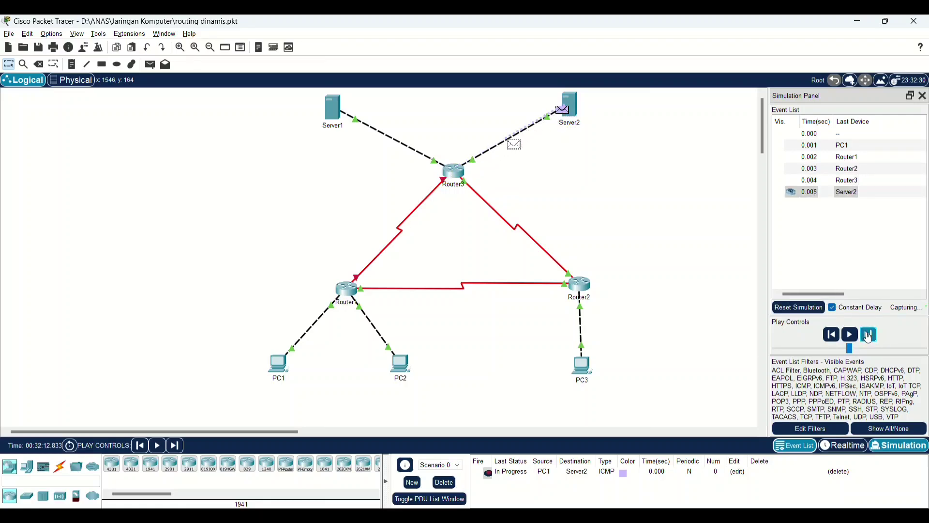
pyautogui.click(869, 335)
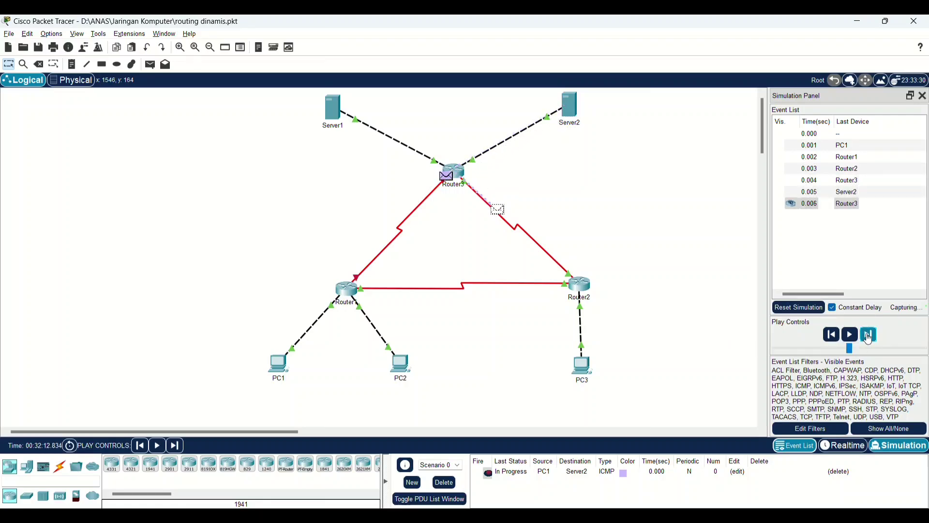
pyautogui.click(869, 335)
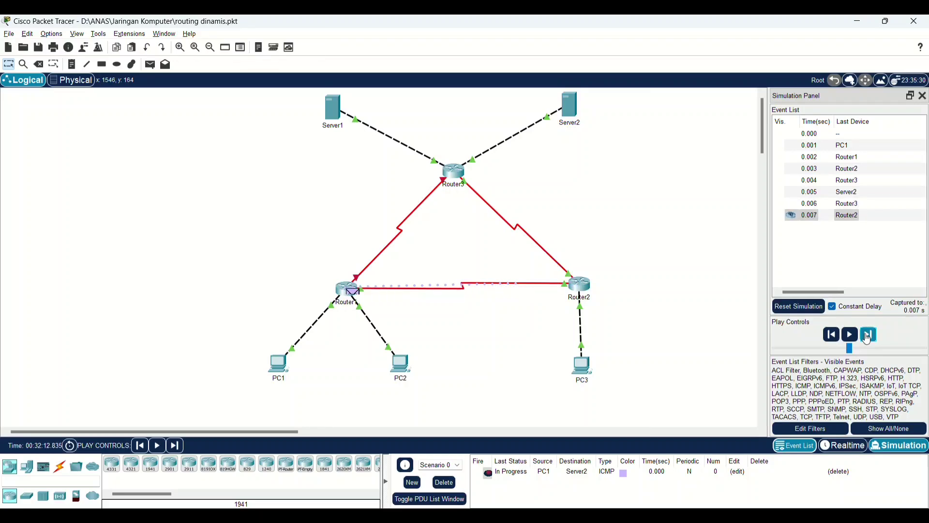
pyautogui.click(869, 336)
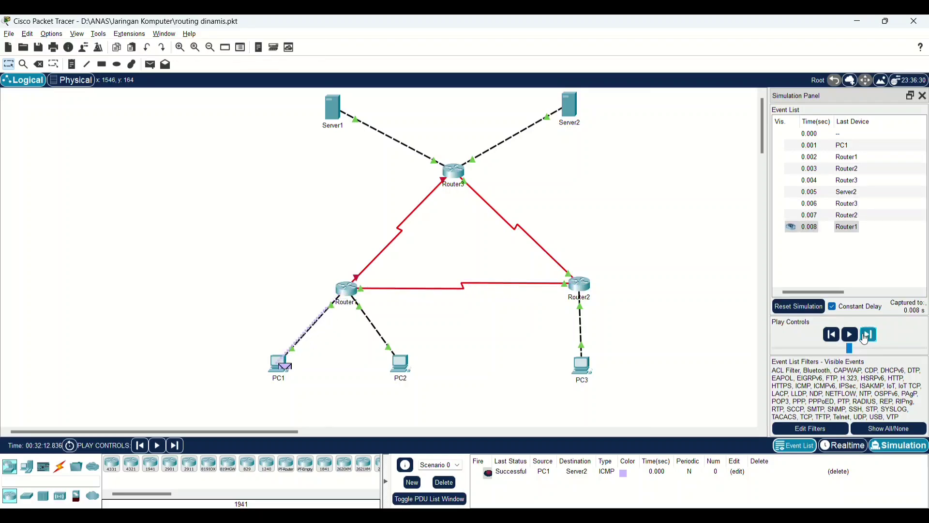